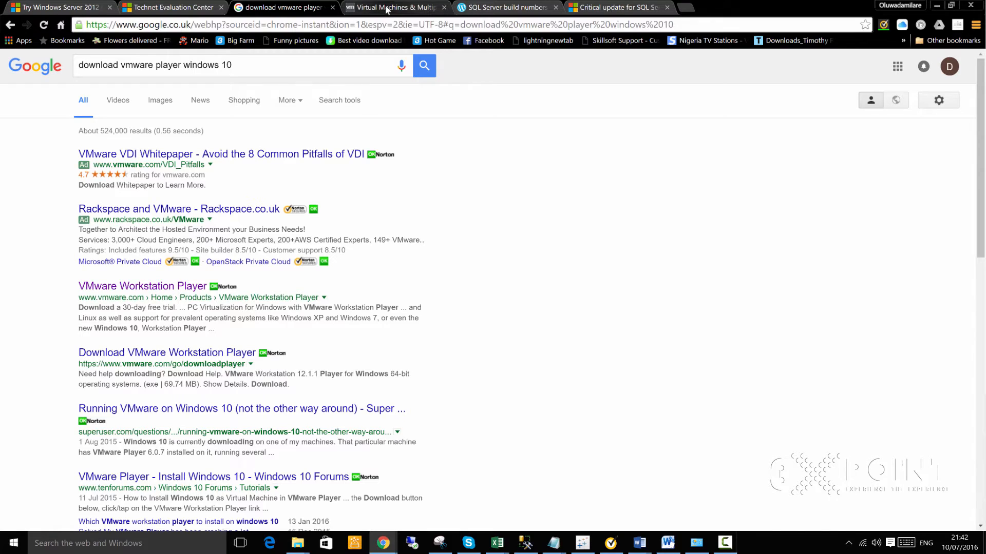
- Switch to the VMware Workstation Player tab and return to the top of its product page
{"action": "left_click", "coordinate": [385, 8]}
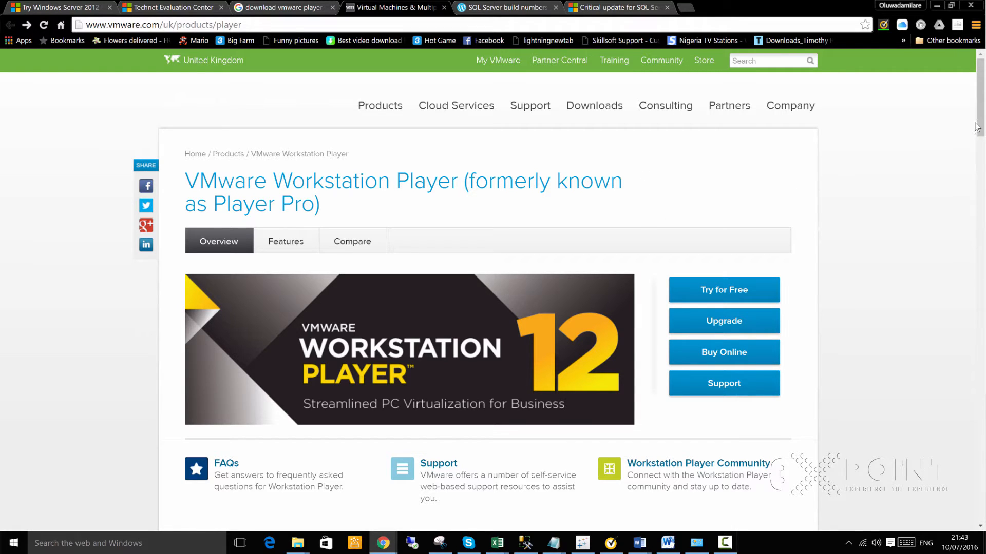
{"action": "left_click_drag", "start_coordinate": [981, 120], "coordinate": [964, 175]}
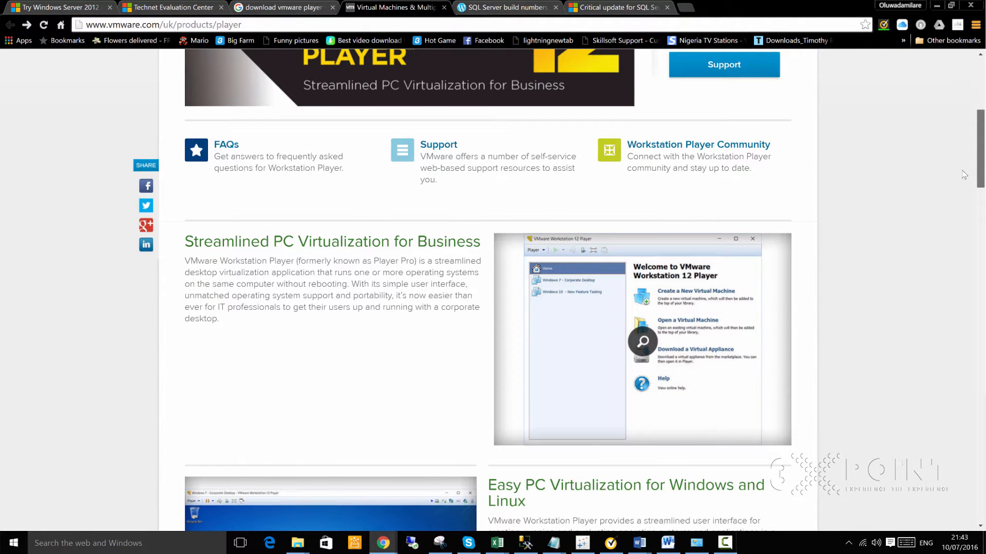
{"action": "scroll", "coordinate": [954, 117], "scroll_direction": "up", "scroll_amount": 6}
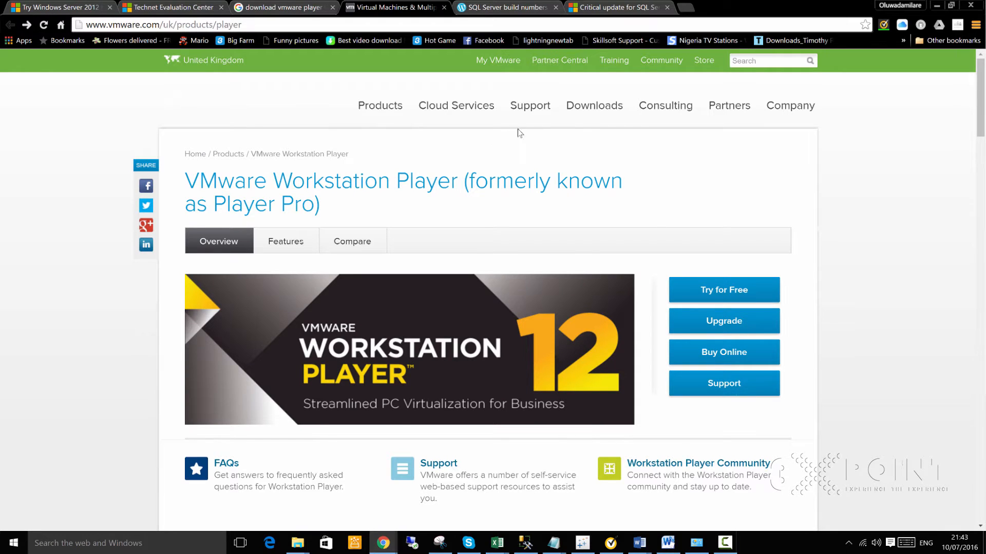
- Go to VMware's All Downloads page and scroll down to Desktop & End-User Computing
{"action": "left_click", "coordinate": [600, 107]}
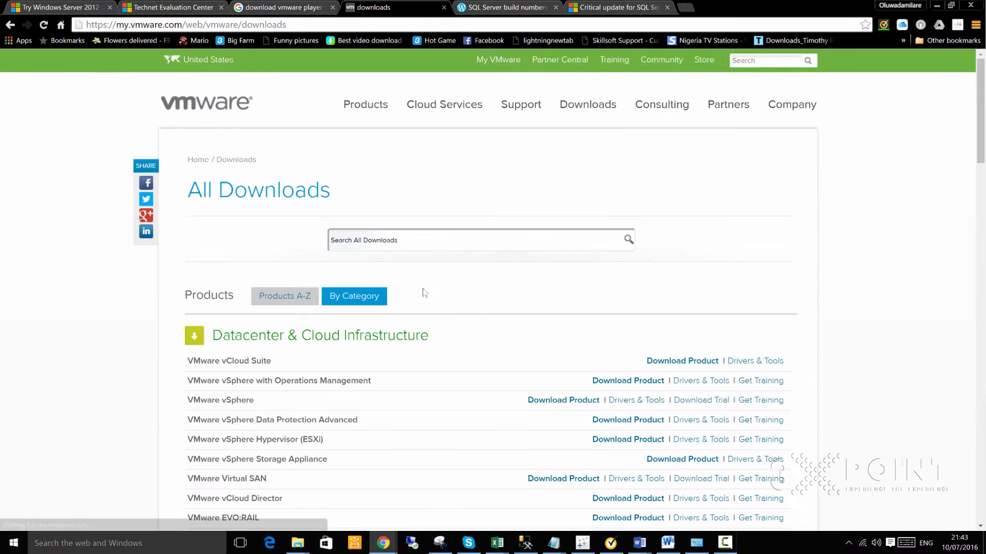
{"action": "scroll", "coordinate": [470, 321], "scroll_direction": "down", "scroll_amount": 5}
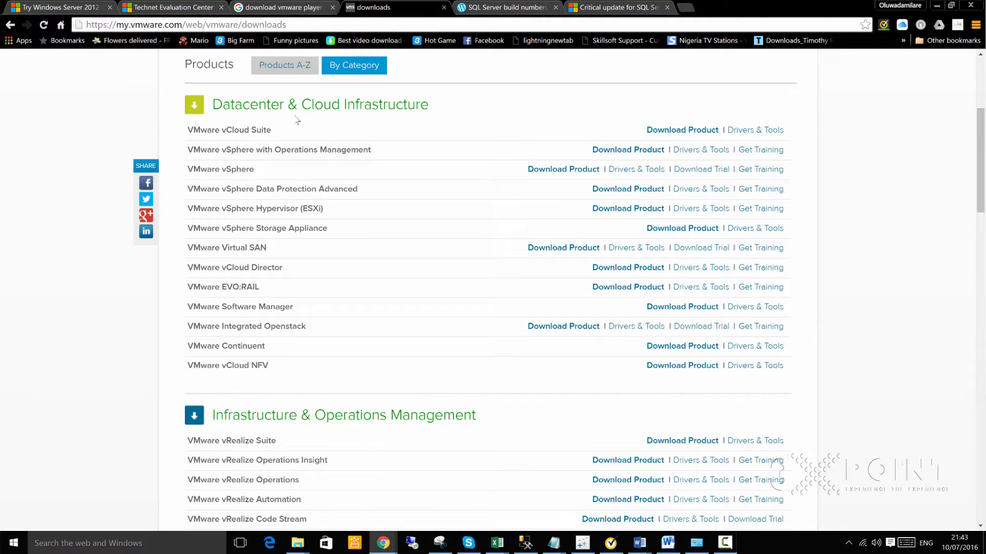
{"action": "scroll", "coordinate": [304, 433], "scroll_direction": "down", "scroll_amount": 2}
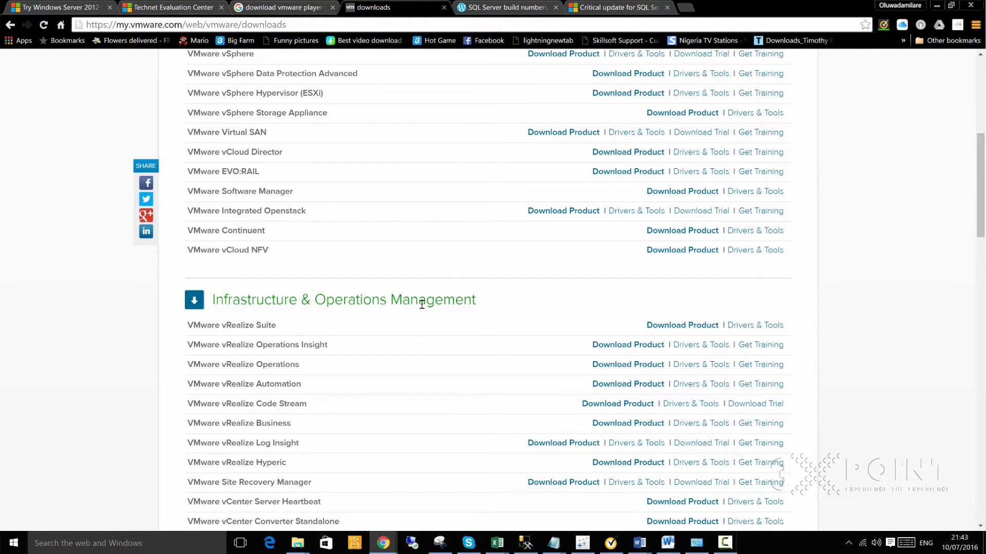
{"action": "scroll", "coordinate": [417, 298], "scroll_direction": "down", "scroll_amount": 4}
{"action": "scroll", "coordinate": [364, 336], "scroll_direction": "down", "scroll_amount": 1}
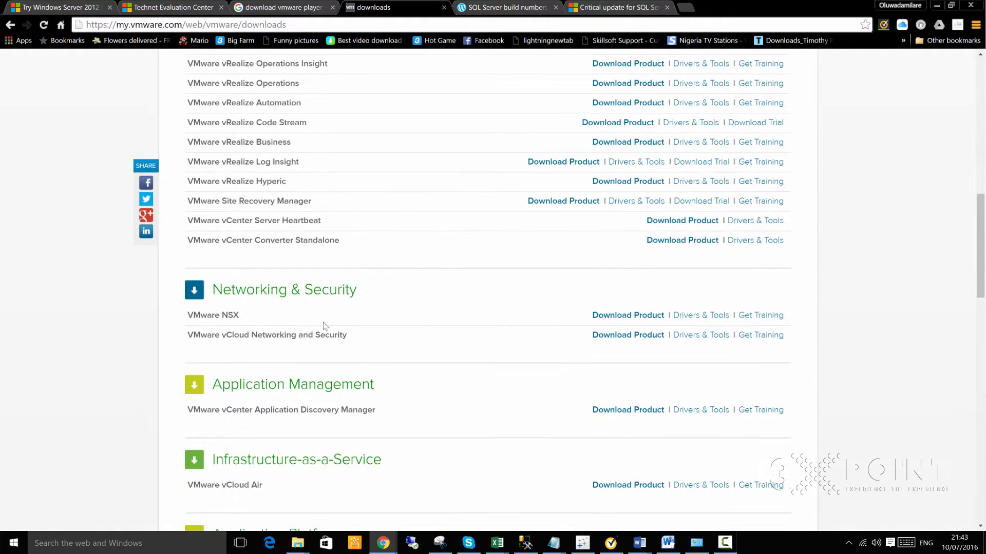
{"action": "scroll", "coordinate": [352, 315], "scroll_direction": "down", "scroll_amount": 2}
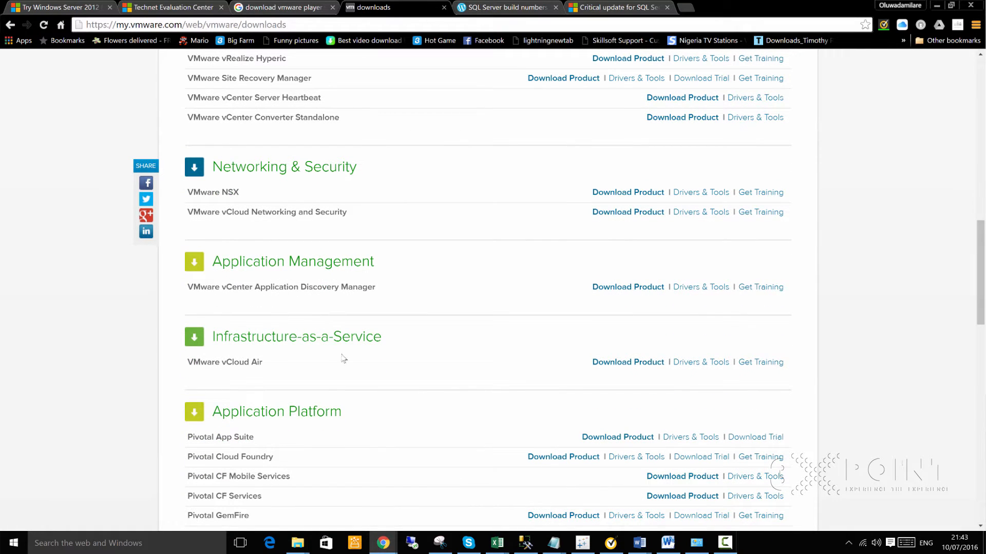
{"action": "scroll", "coordinate": [341, 358], "scroll_direction": "down", "scroll_amount": 6}
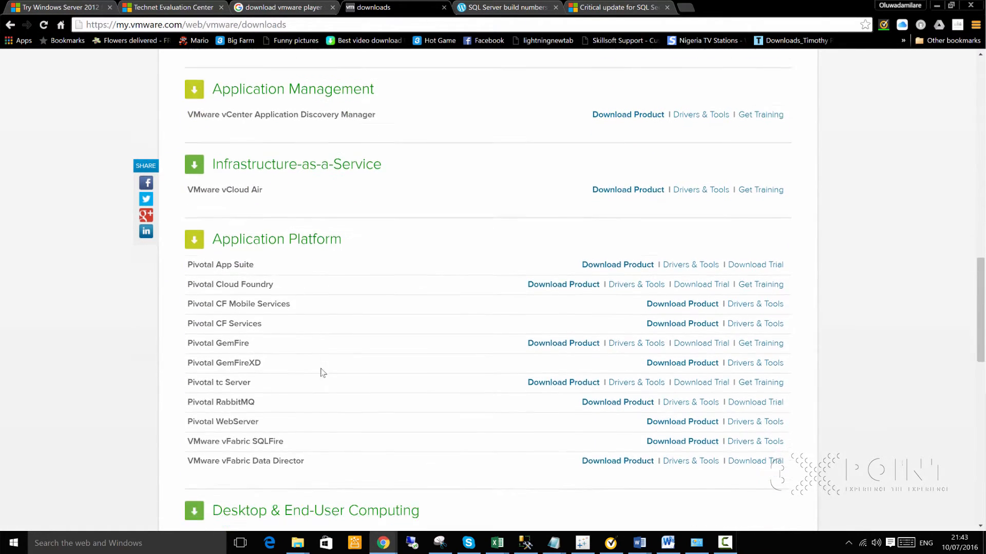
{"action": "scroll", "coordinate": [316, 366], "scroll_direction": "down", "scroll_amount": 2}
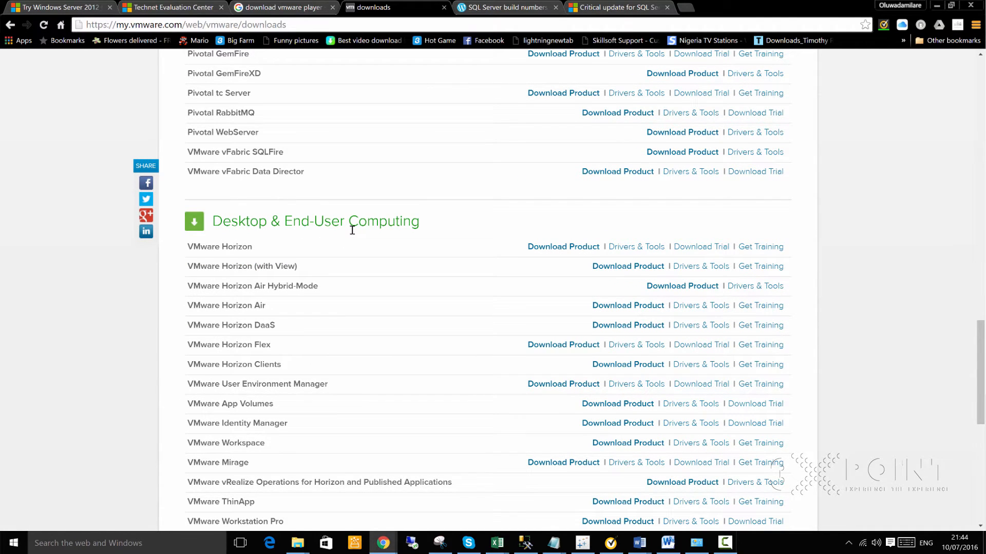
{"action": "scroll", "coordinate": [352, 230], "scroll_direction": "down", "scroll_amount": 2}
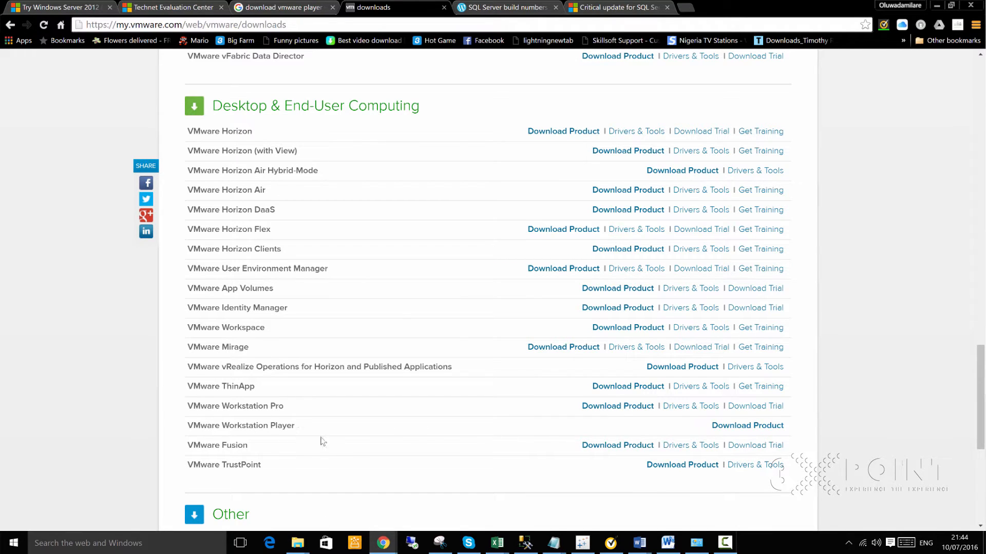
- Download the Workstation 12.1.1 Player Windows 64-bit installer, then return to the Google results
{"action": "left_click", "coordinate": [729, 426]}
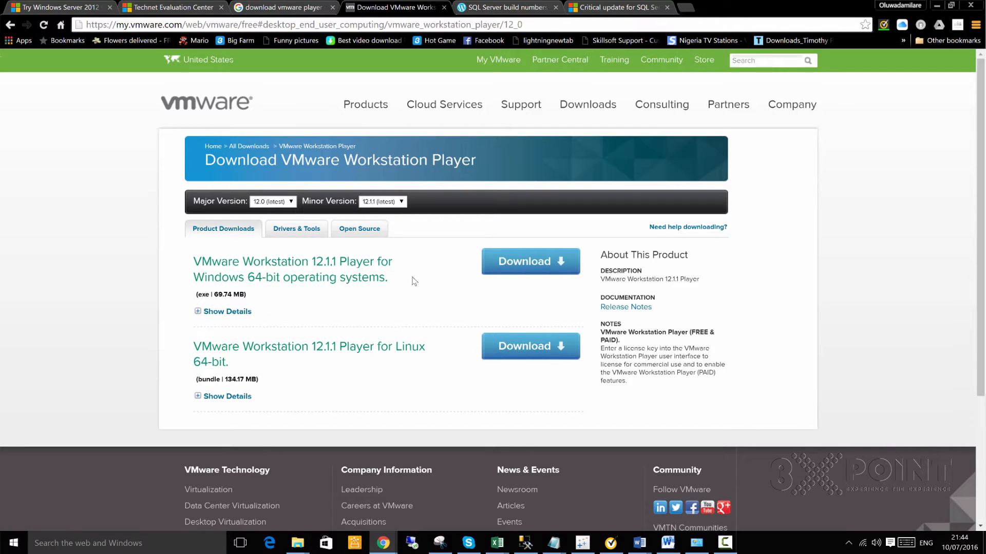
{"action": "left_click", "coordinate": [525, 263]}
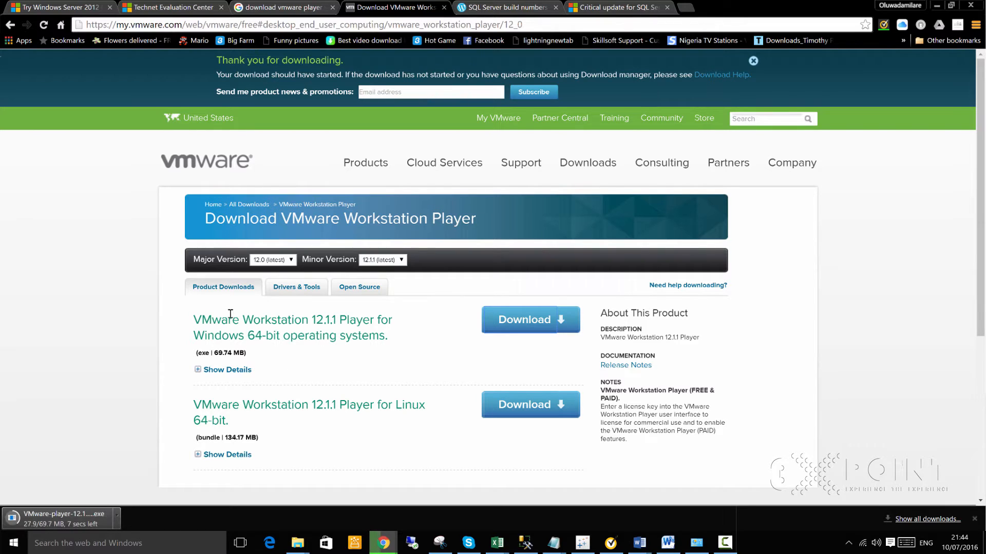
{"action": "left_click", "coordinate": [306, 7]}
{"action": "left_click", "coordinate": [265, 65]}
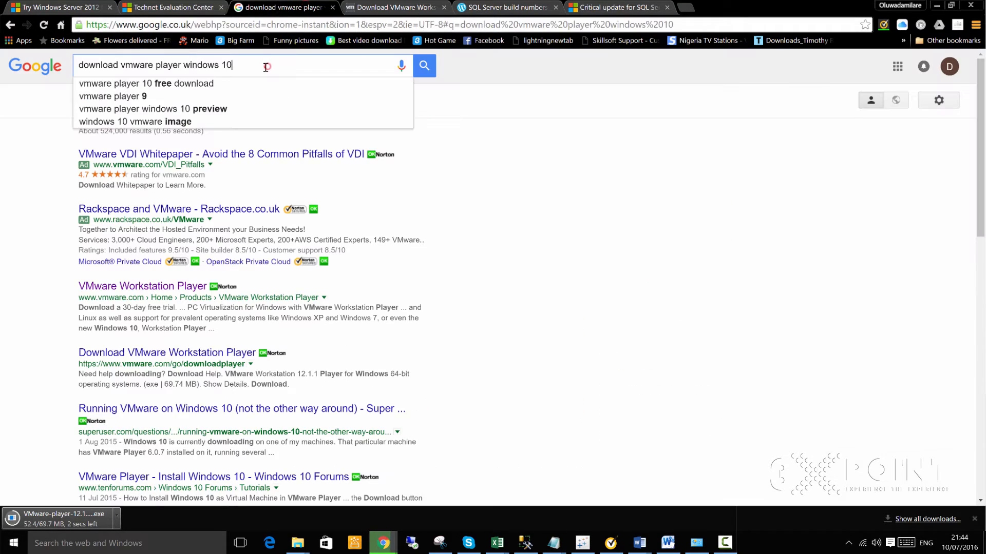
- Replace the query with the 'download windows server 2012 evaluation' suggestion and search
{"action": "triple_click", "coordinate": [264, 66]}
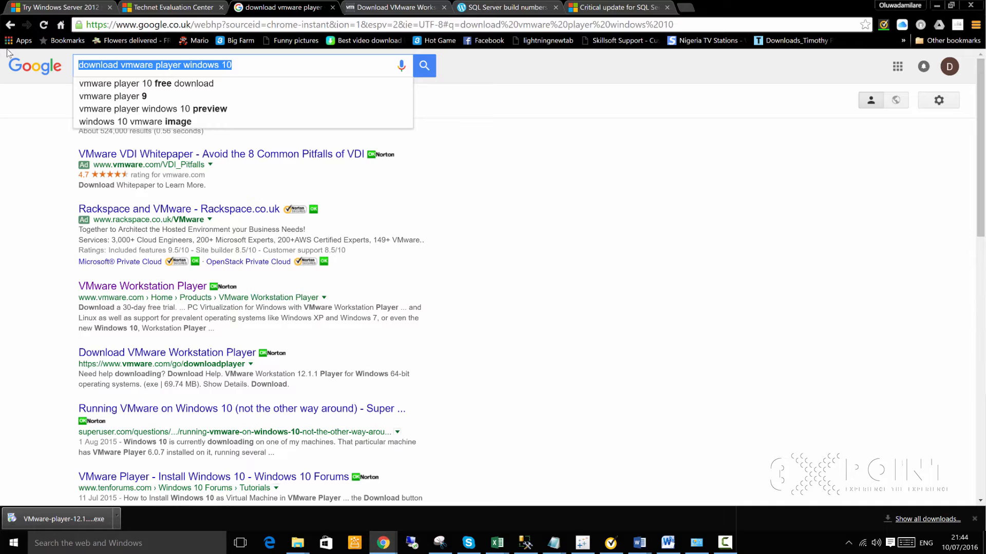
{"action": "type", "text": "Down"}
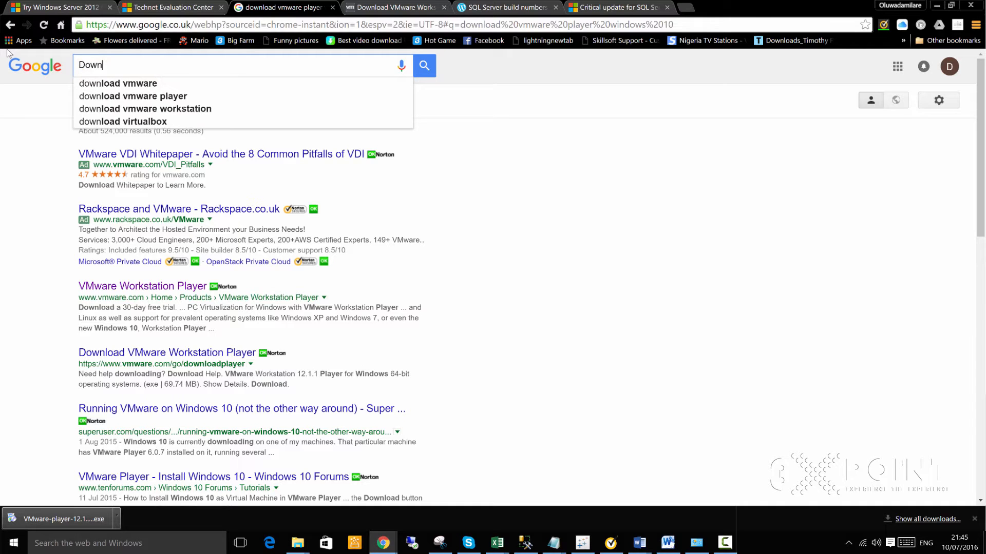
{"action": "type", "text": "load windows"}
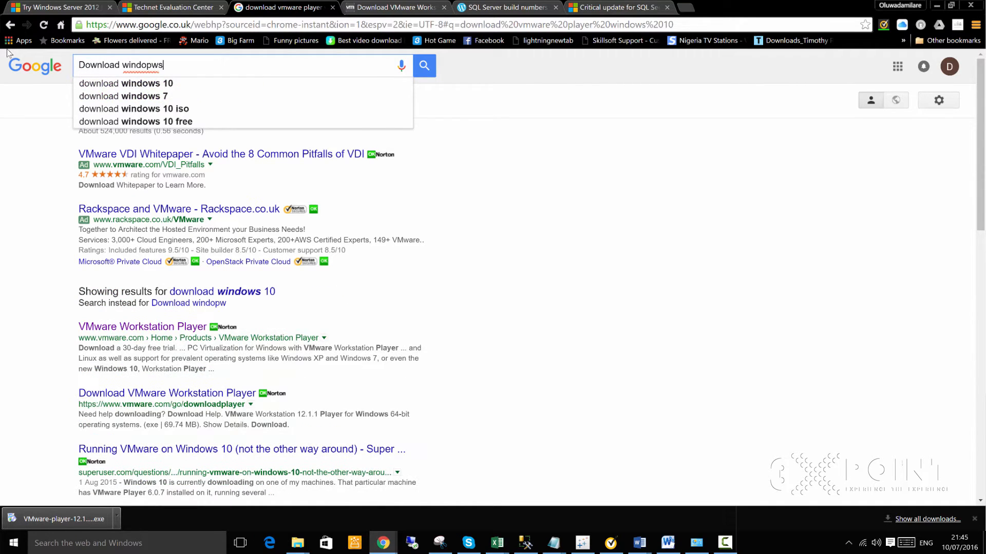
{"action": "key", "text": "BackSpace"}
{"action": "key", "text": "BackSpace"}
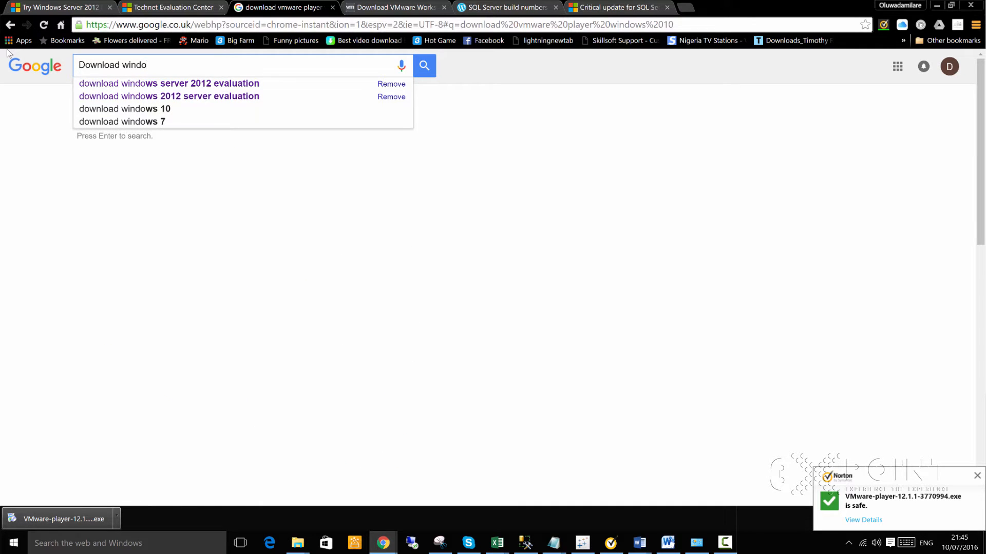
{"action": "key", "text": "Down"}
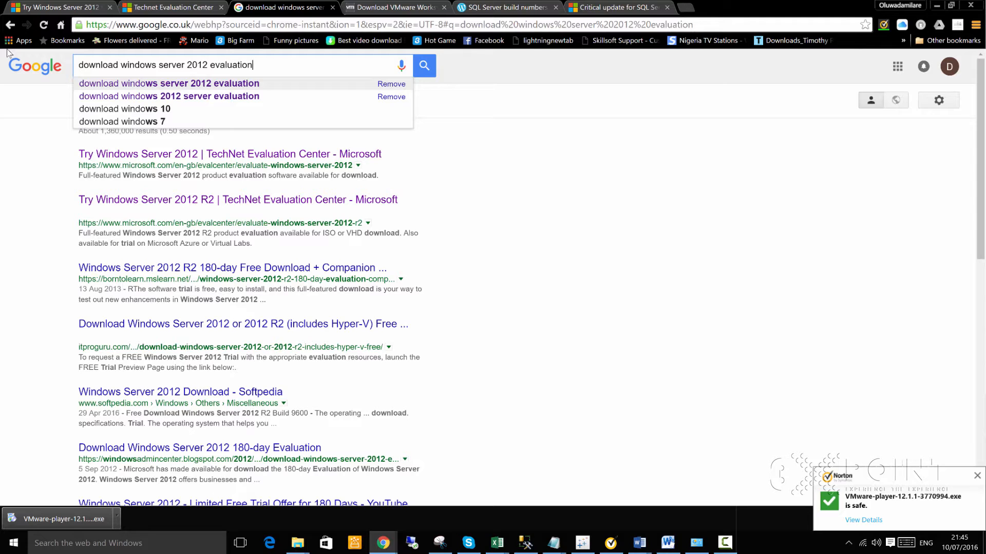
{"action": "key", "text": "Return"}
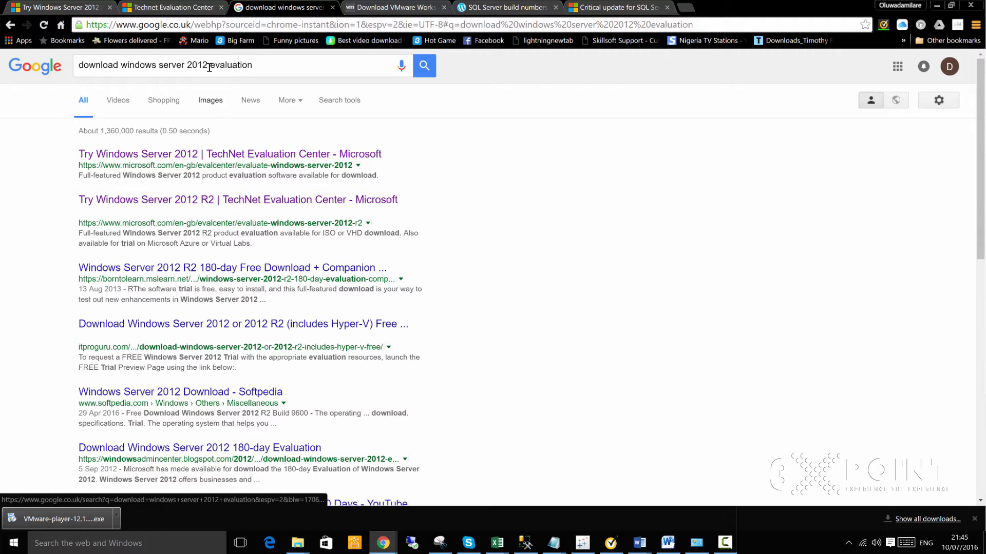
- Open the TechNet Windows Server 2012 evaluation result in a new tab and look it over
{"action": "middle_click", "coordinate": [261, 158]}
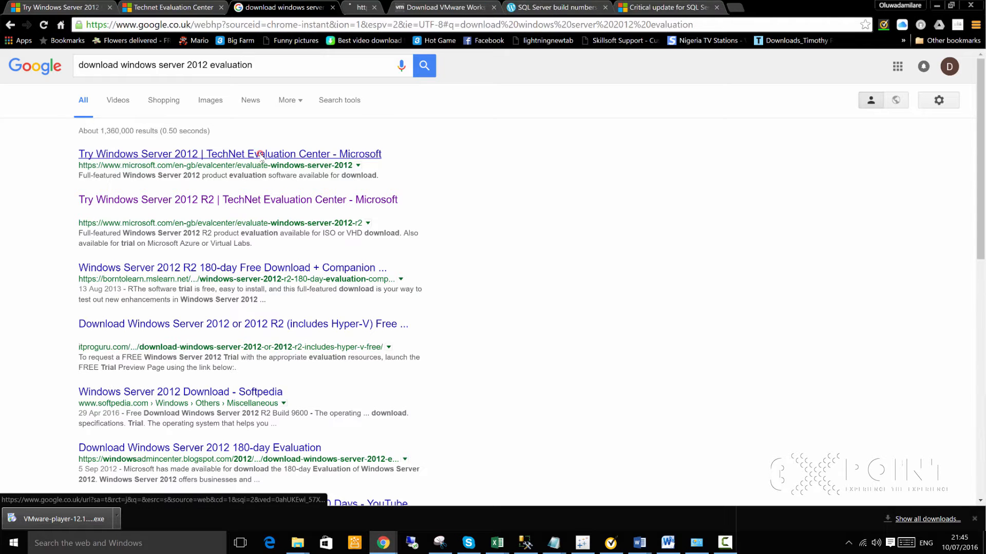
{"action": "left_click", "coordinate": [393, 8]}
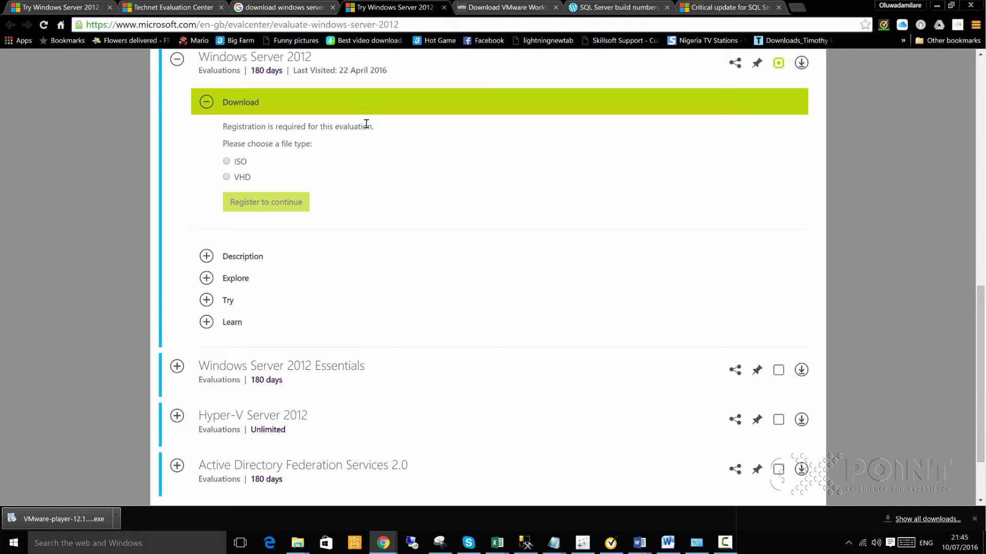
{"action": "scroll", "coordinate": [349, 125], "scroll_direction": "up", "scroll_amount": 6}
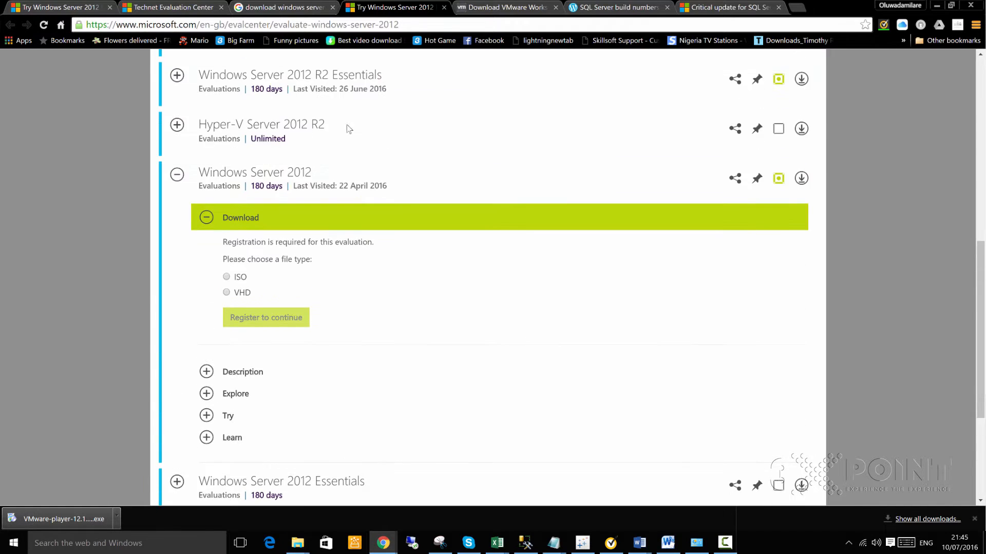
{"action": "scroll", "coordinate": [357, 130], "scroll_direction": "up", "scroll_amount": 4}
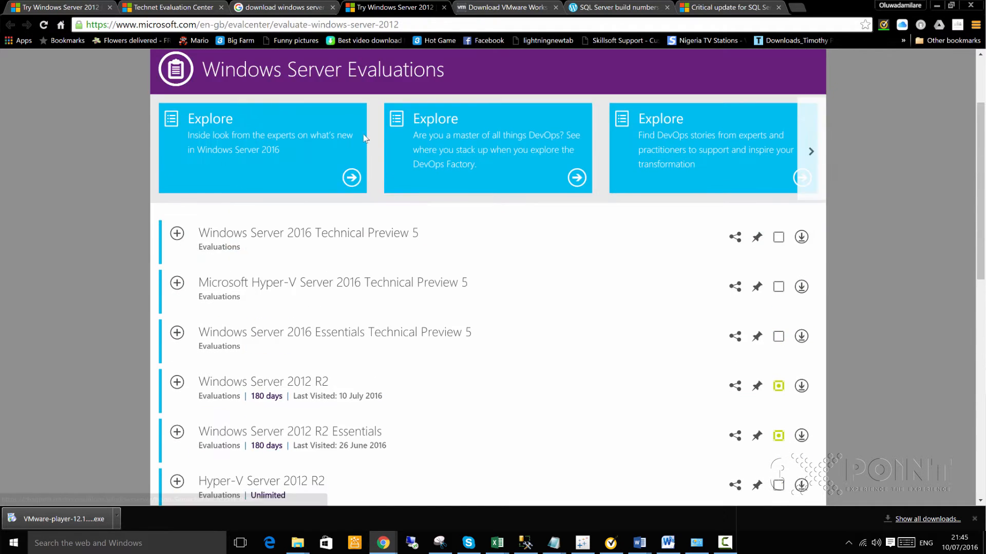
{"action": "scroll", "coordinate": [363, 139], "scroll_direction": "down", "scroll_amount": 6}
{"action": "scroll", "coordinate": [346, 189], "scroll_direction": "down", "scroll_amount": 2}
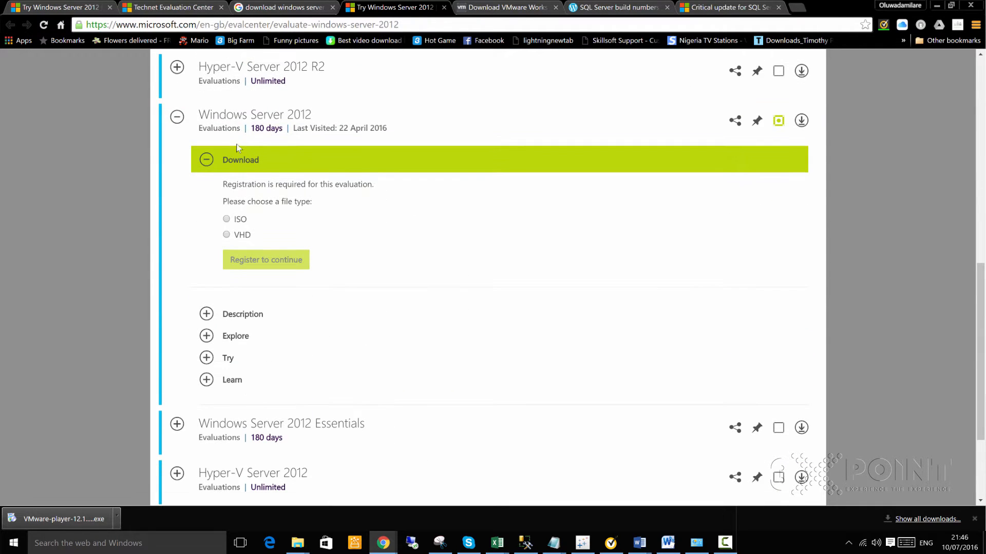
- Choose ISO, continue to registration, then close the evaluation tab
{"action": "left_click", "coordinate": [226, 219]}
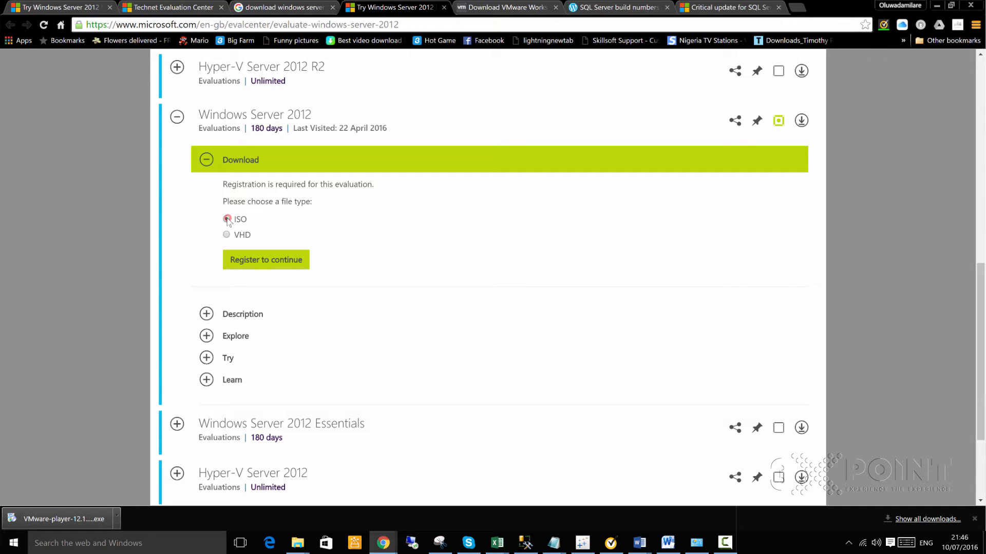
{"action": "left_click", "coordinate": [284, 264]}
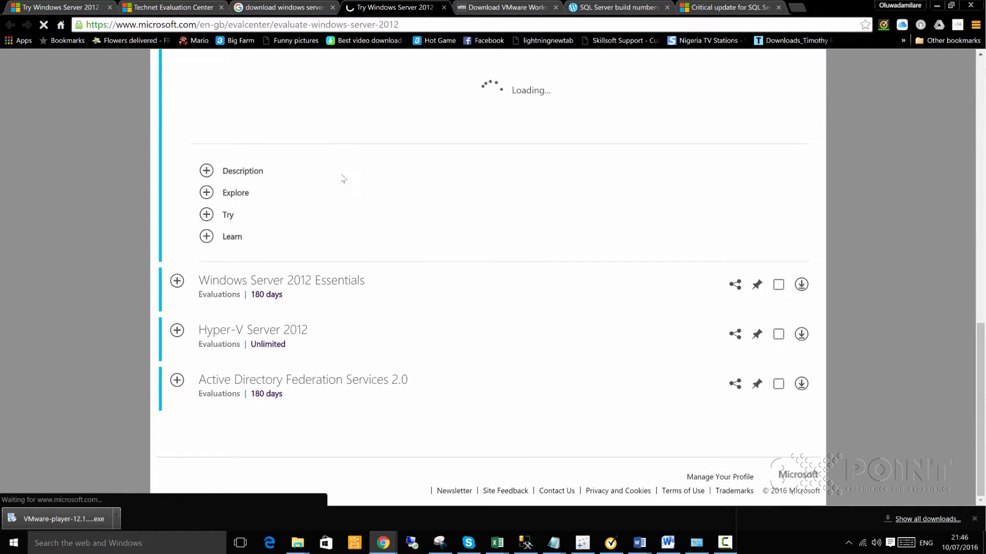
{"action": "scroll", "coordinate": [347, 180], "scroll_direction": "down", "scroll_amount": 10}
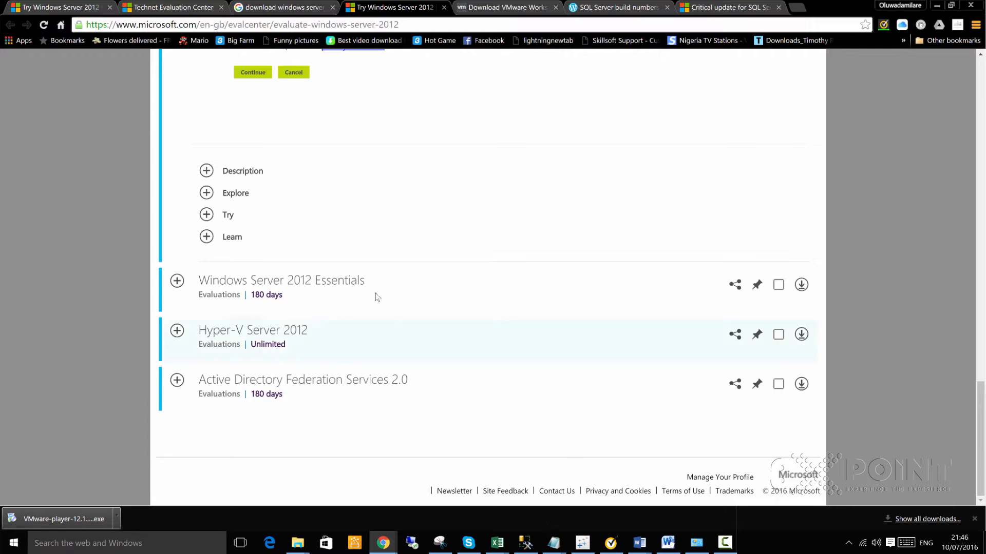
{"action": "left_click", "coordinate": [443, 9]}
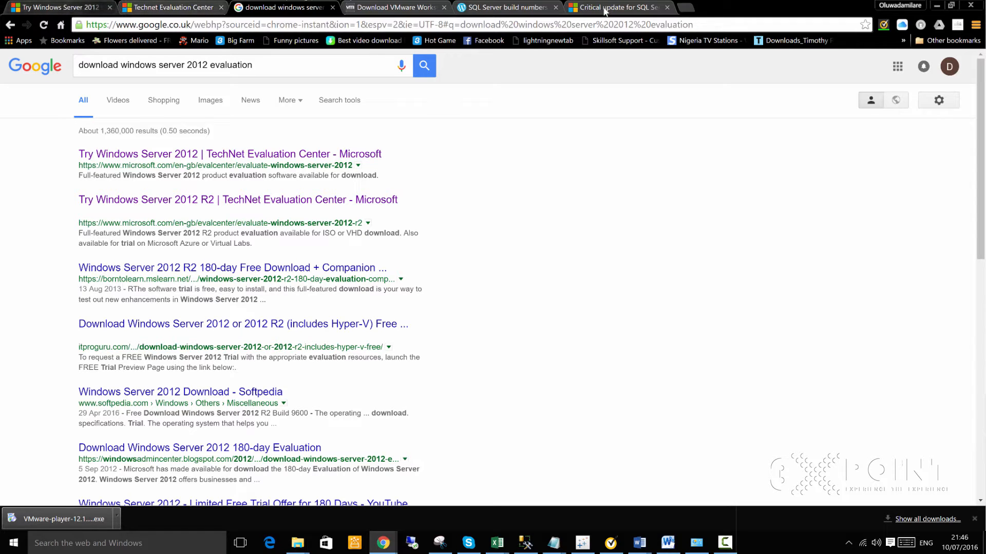
- Back in the Google results, search for 'sql server build numbers'
{"action": "left_click", "coordinate": [168, 7]}
{"action": "scroll", "coordinate": [273, 114], "scroll_direction": "up", "scroll_amount": 5}
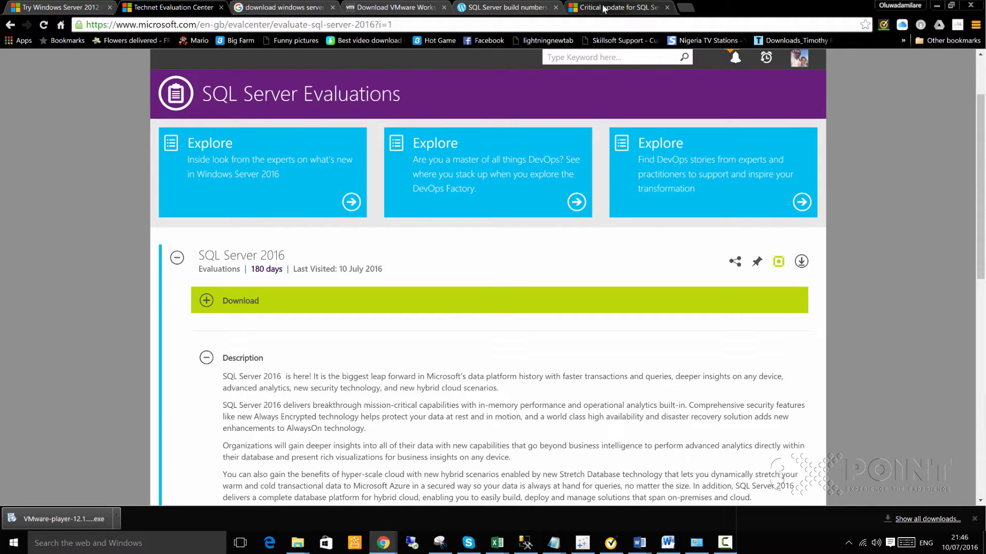
{"action": "left_click", "coordinate": [392, 7]}
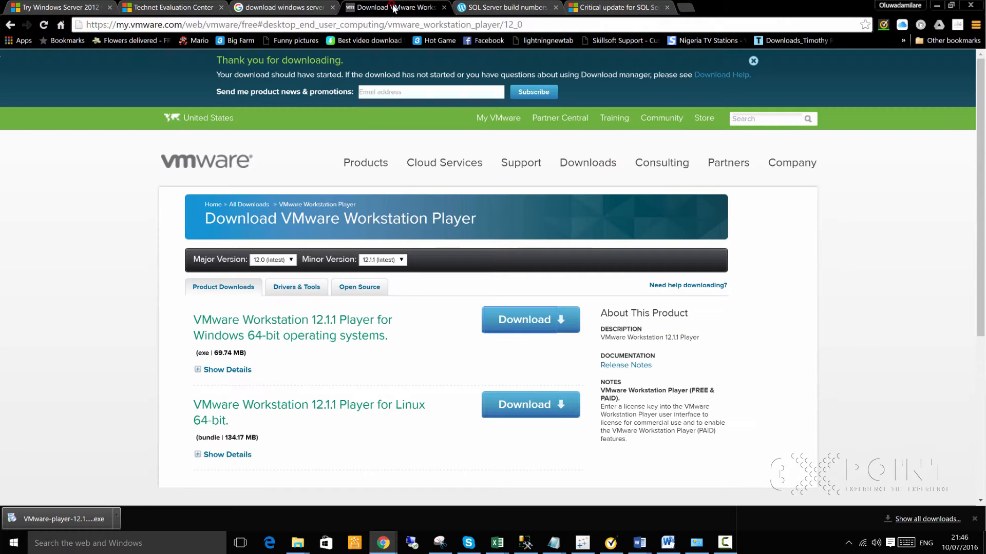
{"action": "left_click", "coordinate": [306, 8]}
{"action": "left_click_drag", "start_coordinate": [286, 65], "coordinate": [4, 67]}
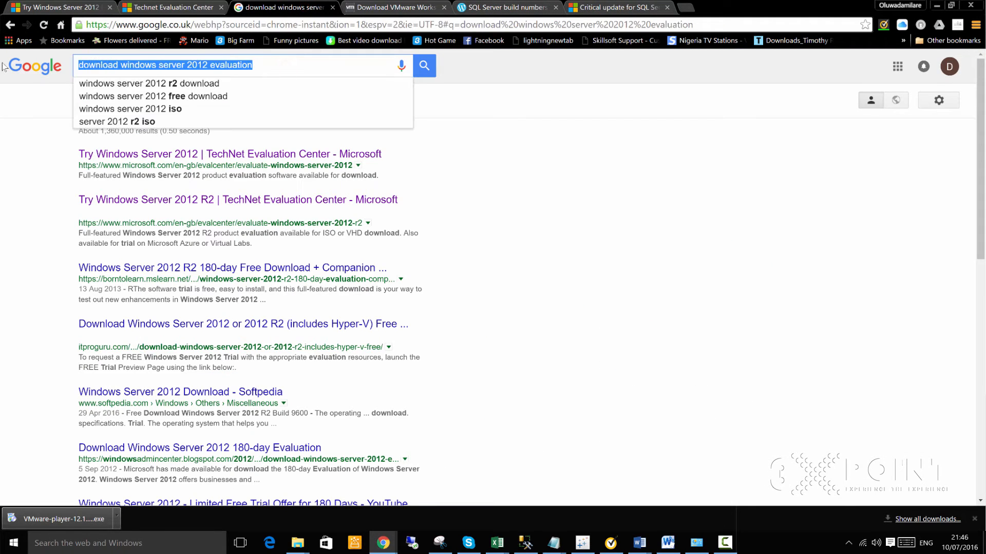
{"action": "type", "text": "sql server "}
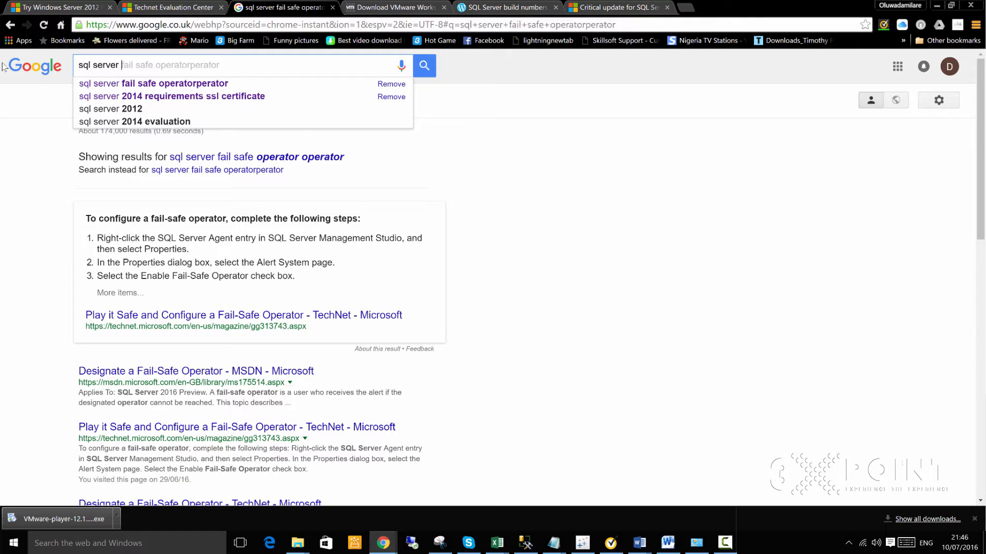
{"action": "type", "text": "build nu"}
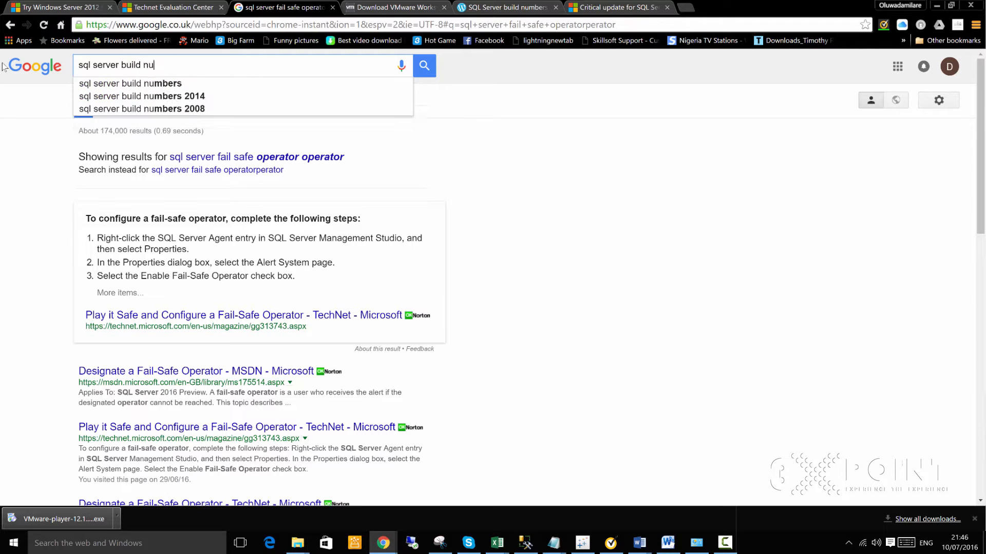
{"action": "type", "text": "mbers"}
{"action": "key", "text": "Return"}
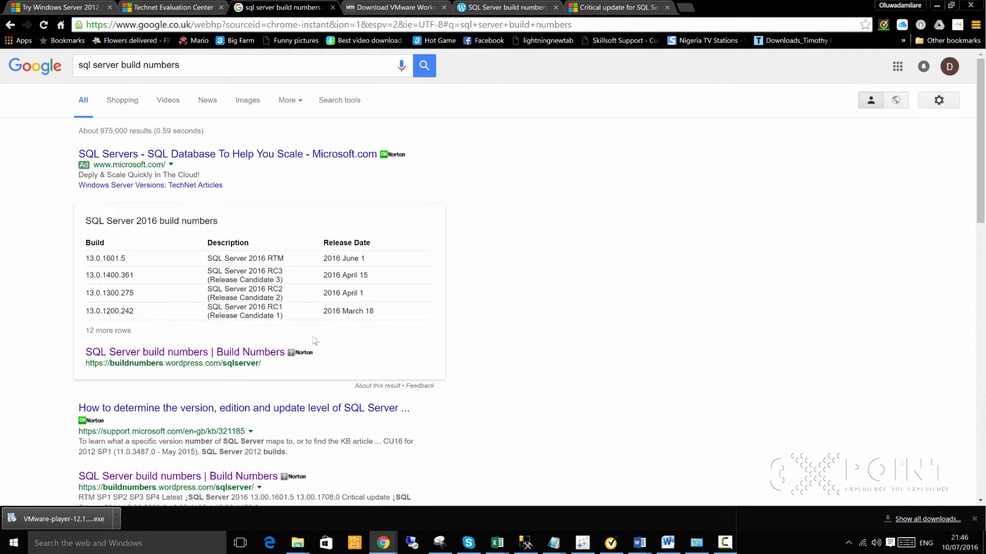
- Open the Build Numbers result and select the SQL Server 2016 RTM build number
{"action": "scroll", "coordinate": [688, 326], "scroll_direction": "down", "scroll_amount": 2}
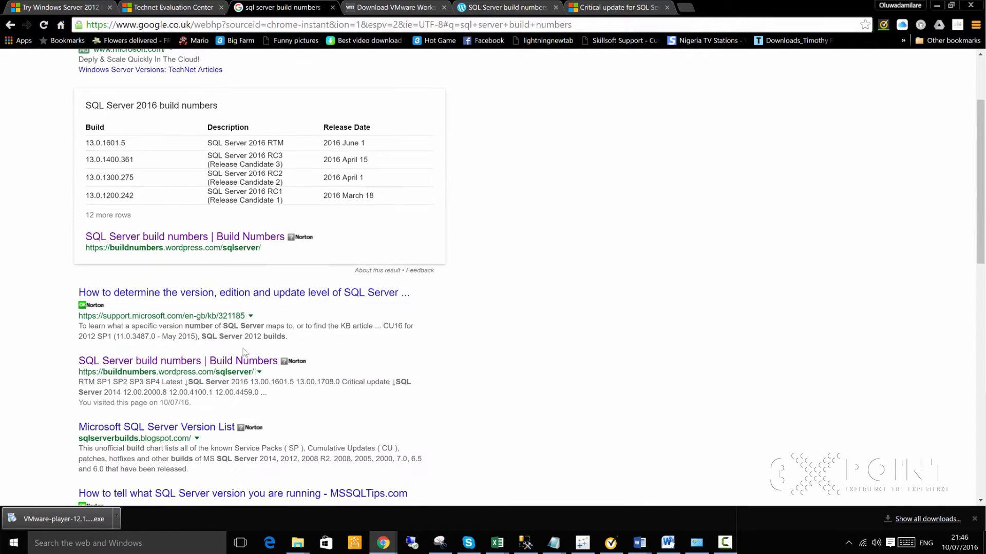
{"action": "middle_click", "coordinate": [164, 366]}
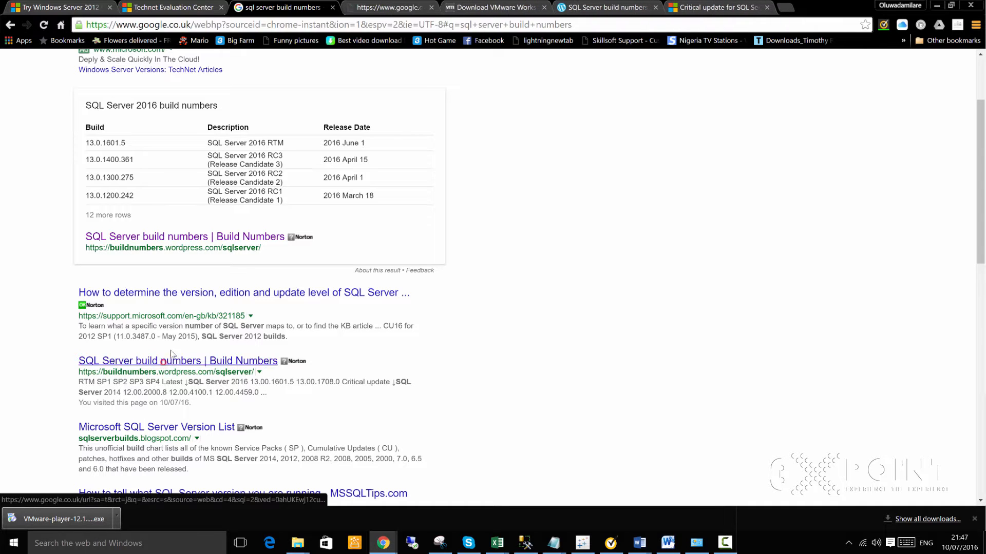
{"action": "left_click", "coordinate": [394, 7]}
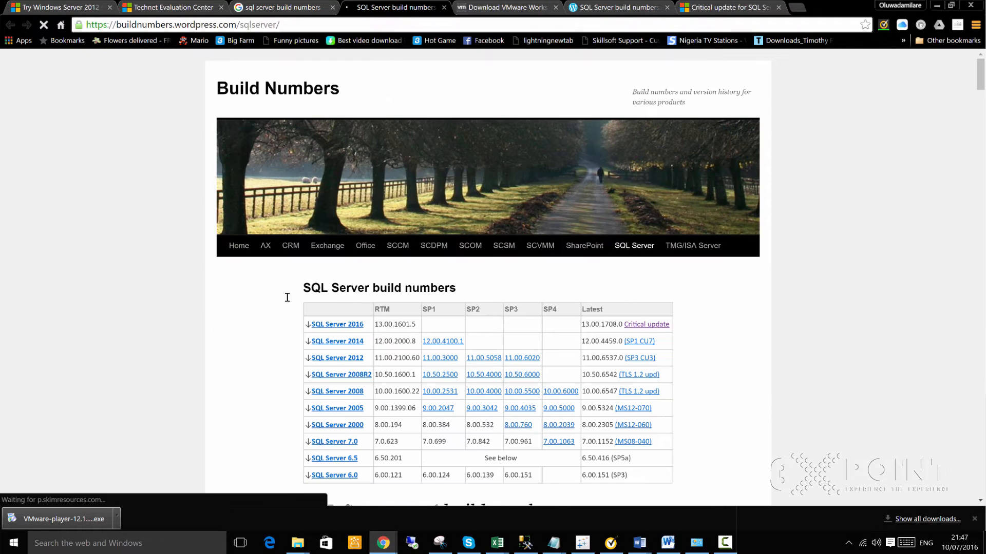
{"action": "scroll", "coordinate": [254, 311], "scroll_direction": "down", "scroll_amount": 2}
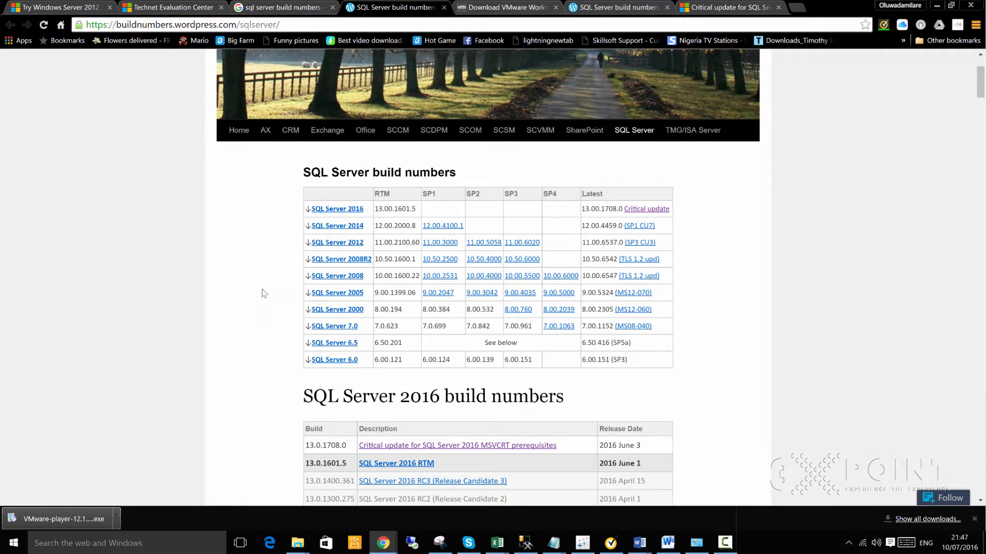
{"action": "scroll", "coordinate": [272, 268], "scroll_direction": "up", "scroll_amount": 1}
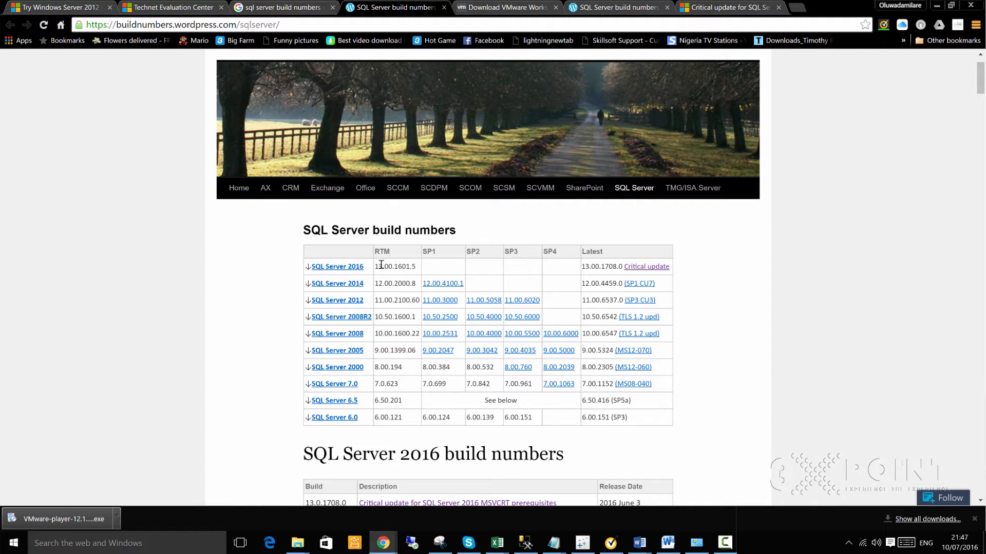
{"action": "mouse_move", "coordinate": [391, 255]}
{"action": "left_mouse_down"}
{"action": "mouse_move", "coordinate": [374, 256]}
{"action": "mouse_move", "coordinate": [395, 267]}
{"action": "mouse_move", "coordinate": [378, 268]}
{"action": "left_mouse_up"}
{"action": "left_click", "coordinate": [415, 266]}
- Open the SQL Server 2016 critical update article in a new tab and view it
{"action": "left_click", "coordinate": [172, 8]}
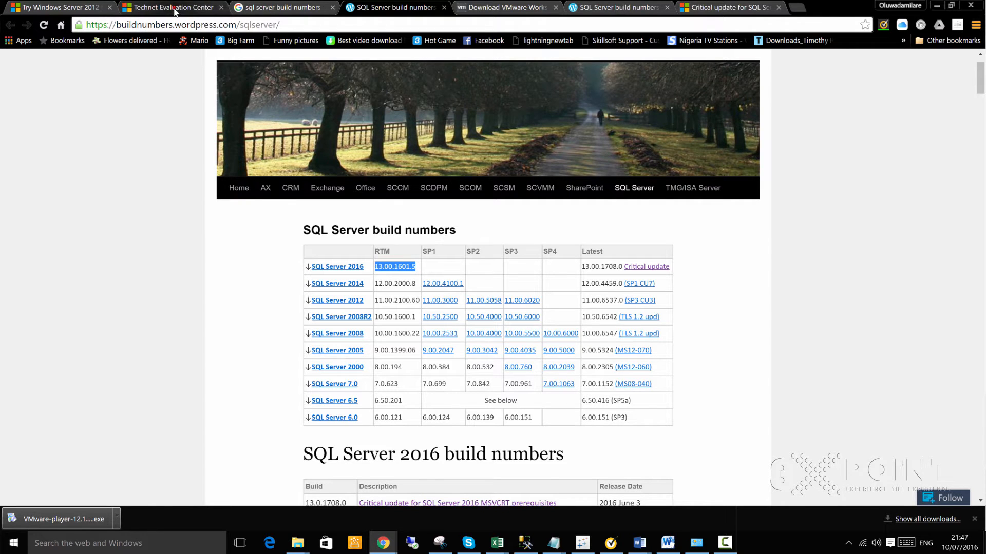
{"action": "left_click", "coordinate": [488, 8]}
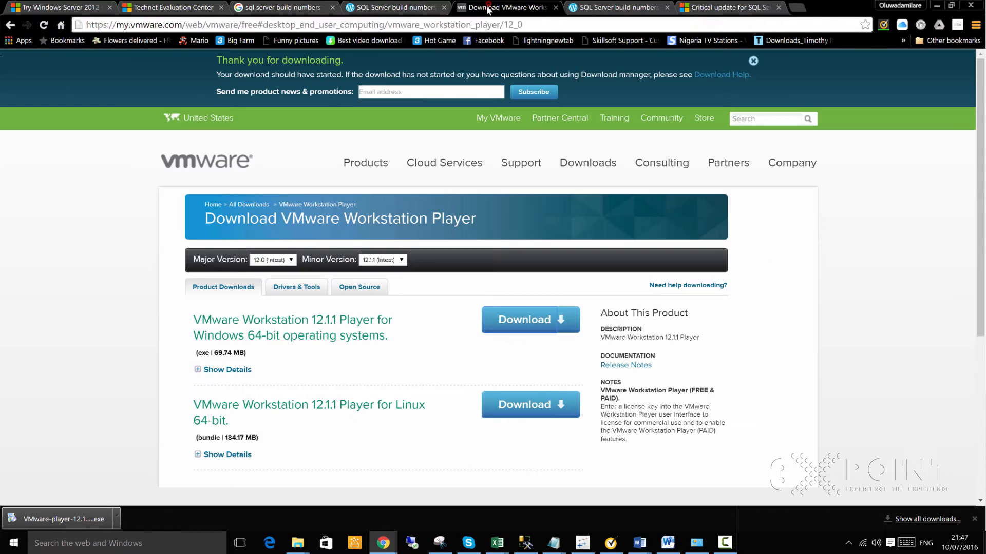
{"action": "left_click", "coordinate": [403, 7]}
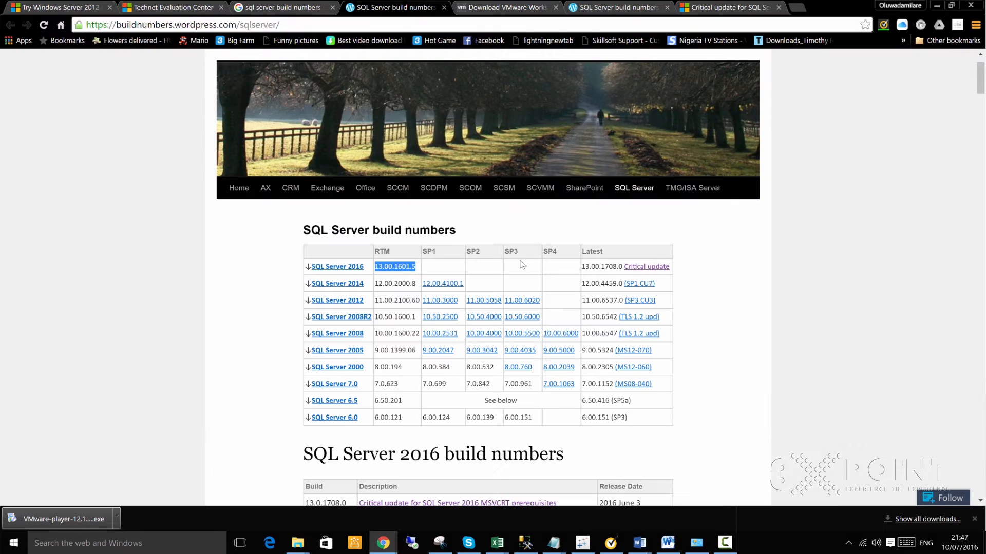
{"action": "left_click", "coordinate": [567, 263]}
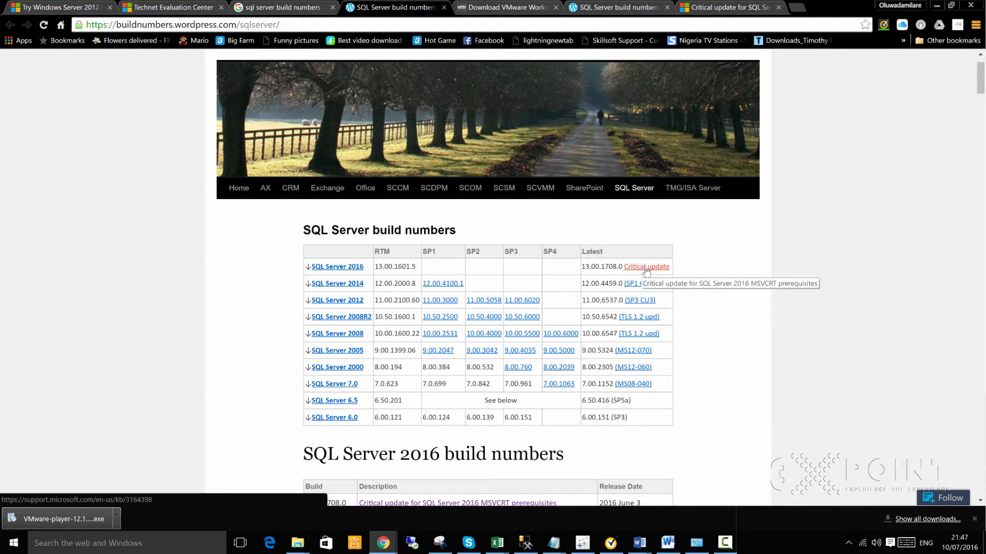
{"action": "middle_click", "coordinate": [646, 267]}
{"action": "left_click", "coordinate": [465, 8]}
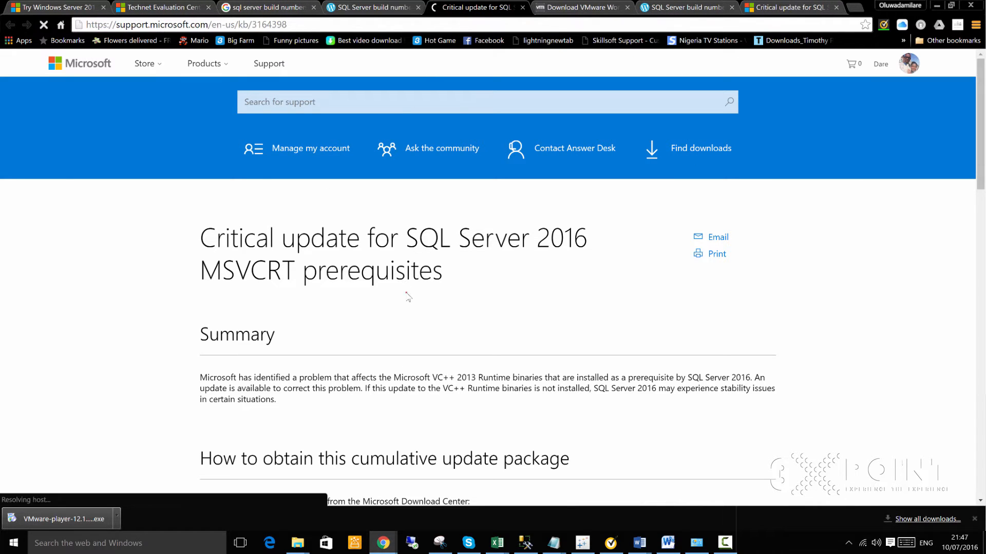
- Open the critical update's Microsoft Download Center page from the article
{"action": "scroll", "coordinate": [409, 297], "scroll_direction": "down", "scroll_amount": 8}
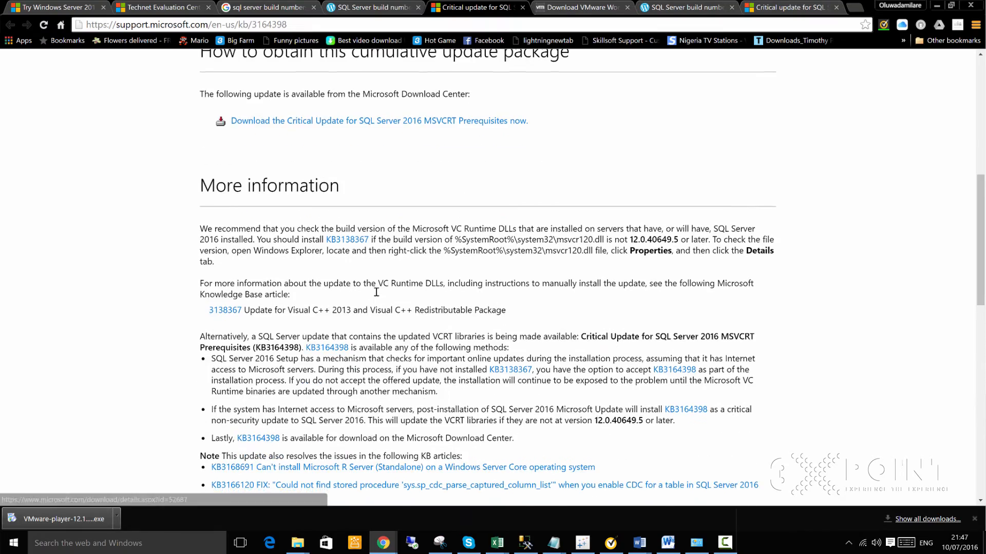
{"action": "scroll", "coordinate": [377, 292], "scroll_direction": "down", "scroll_amount": 12}
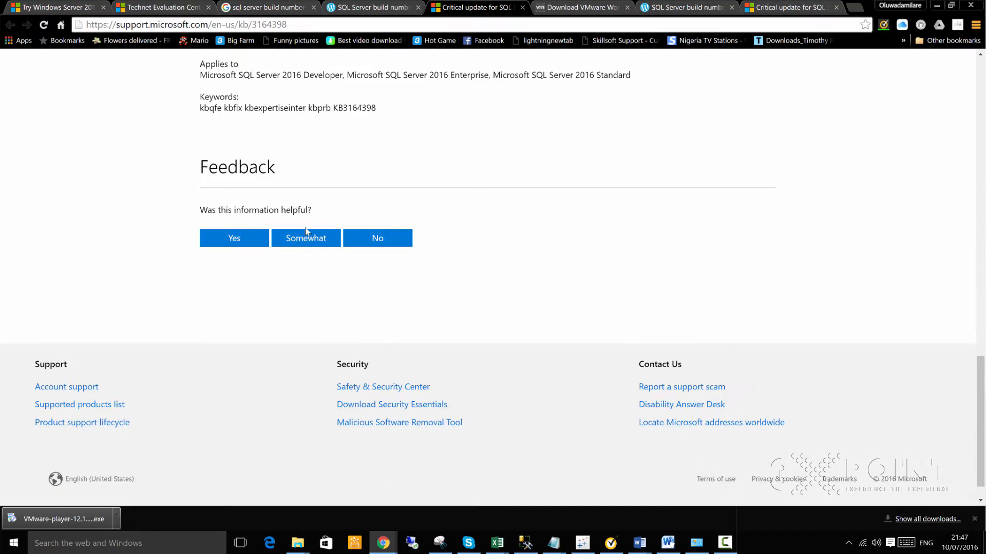
{"action": "scroll", "coordinate": [306, 231], "scroll_direction": "up", "scroll_amount": 12}
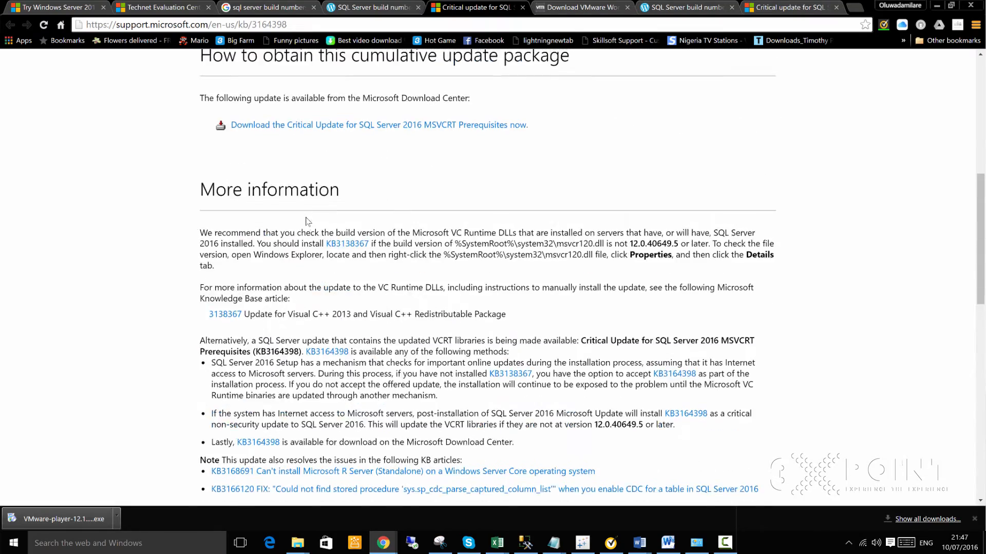
{"action": "scroll", "coordinate": [308, 221], "scroll_direction": "up", "scroll_amount": 1}
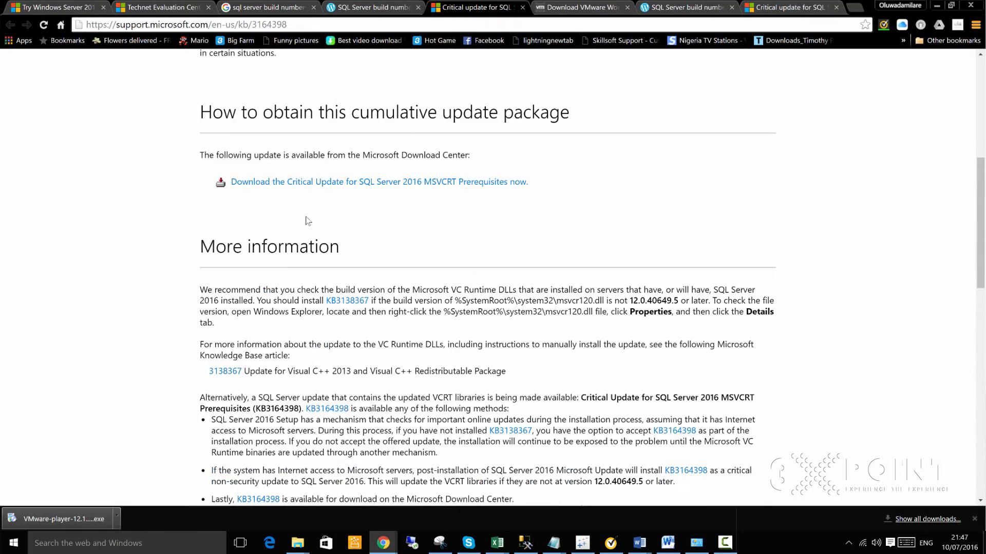
{"action": "left_click", "coordinate": [332, 183]}
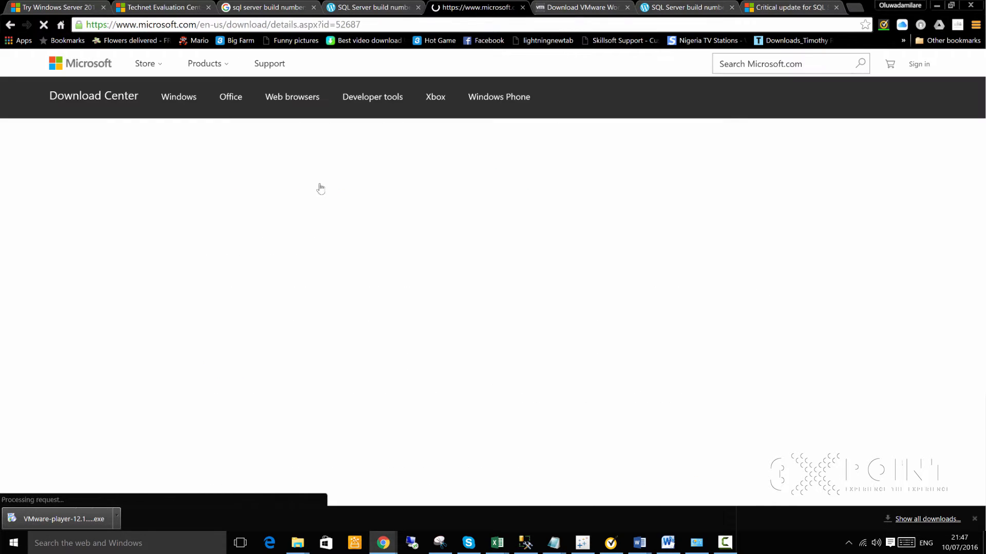
{"action": "scroll", "coordinate": [437, 321], "scroll_direction": "down", "scroll_amount": 3}
{"action": "scroll", "coordinate": [457, 319], "scroll_direction": "down", "scroll_amount": 2}
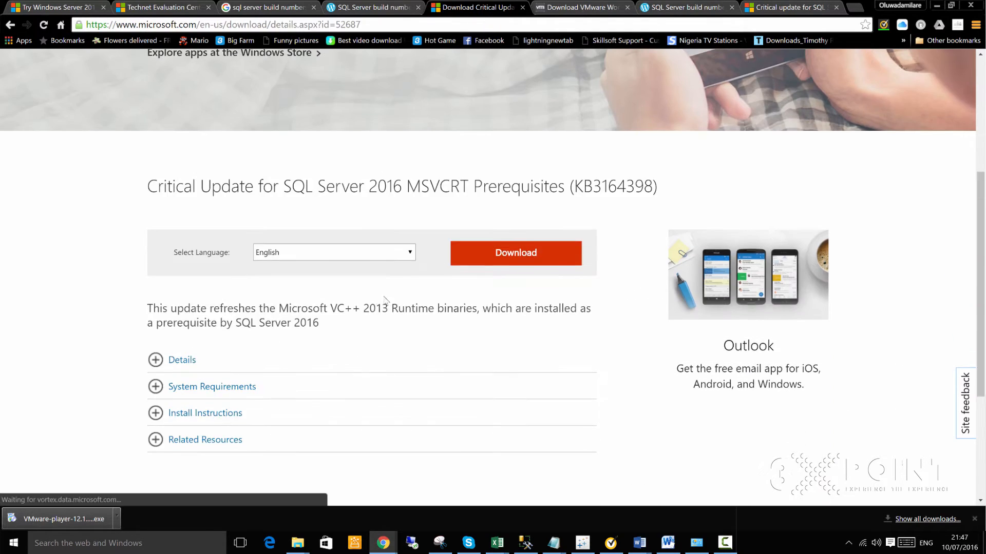
{"action": "scroll", "coordinate": [367, 299], "scroll_direction": "down", "scroll_amount": 2}
- Review the update's details, system requirements and install instructions, then download KB3164398
{"action": "left_click", "coordinate": [173, 246]}
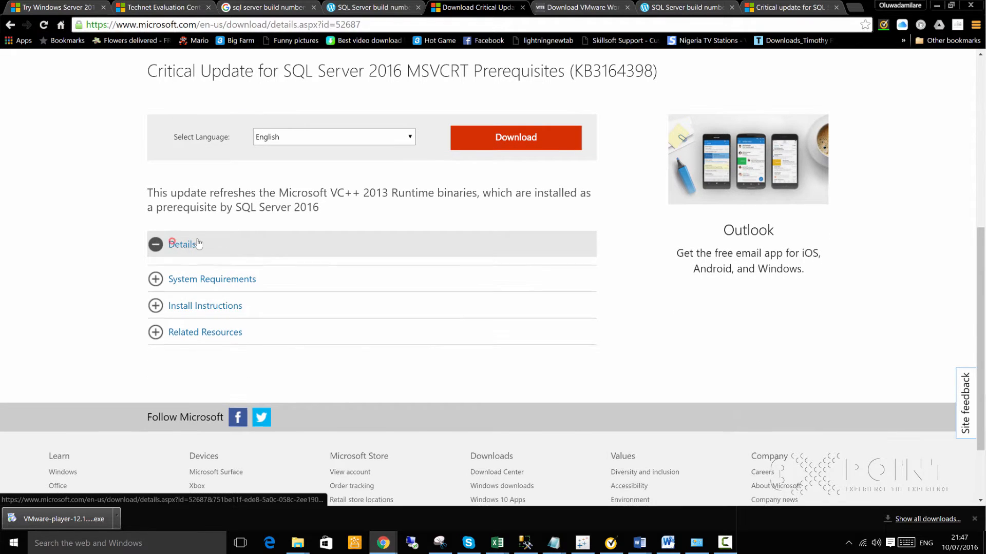
{"action": "scroll", "coordinate": [187, 368], "scroll_direction": "down", "scroll_amount": 2}
{"action": "scroll", "coordinate": [187, 369], "scroll_direction": "down", "scroll_amount": 1}
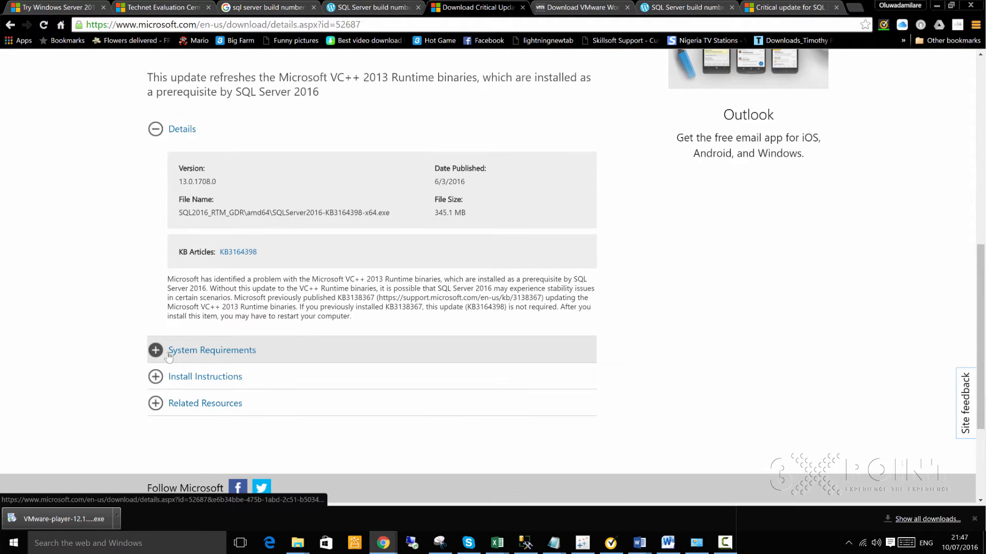
{"action": "left_click", "coordinate": [156, 350]}
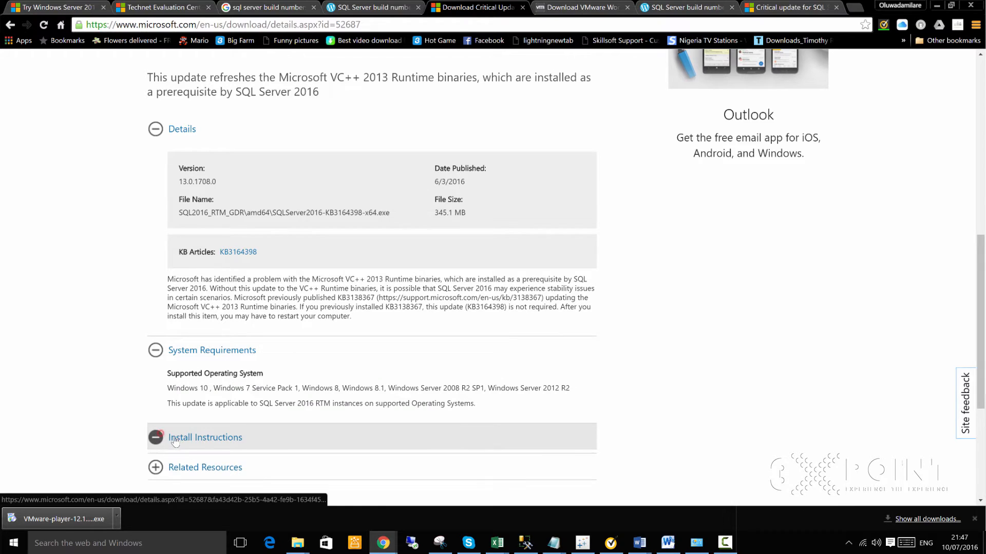
{"action": "left_click", "coordinate": [156, 438]}
{"action": "scroll", "coordinate": [412, 253], "scroll_direction": "down", "scroll_amount": 3}
{"action": "scroll", "coordinate": [412, 253], "scroll_direction": "up", "scroll_amount": 6}
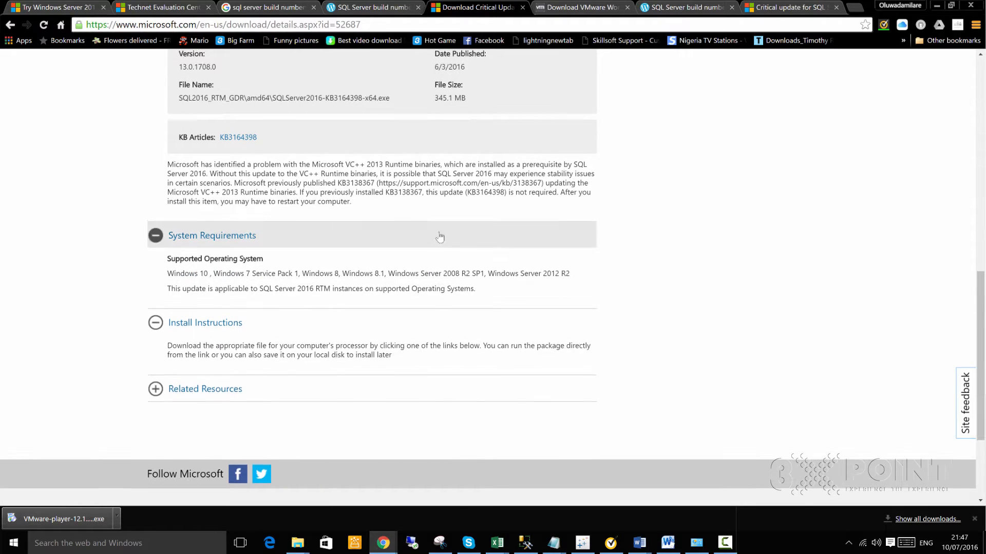
{"action": "left_click", "coordinate": [529, 139]}
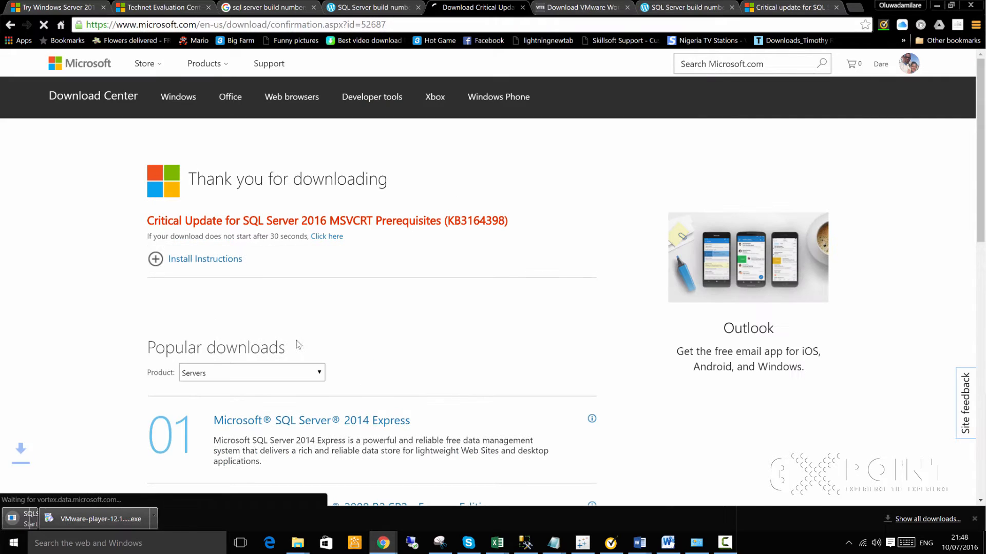
{"action": "scroll", "coordinate": [20, 462], "scroll_direction": "down", "scroll_amount": 2}
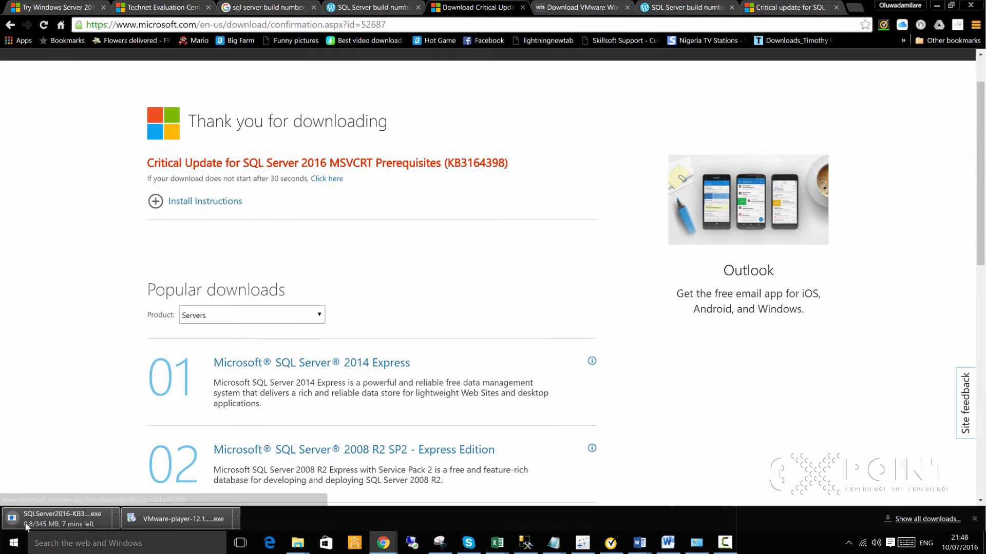
- Show VMware-player-12.1.1-3770994.exe in its Downloads folder and launch it
{"action": "right_click", "coordinate": [198, 520]}
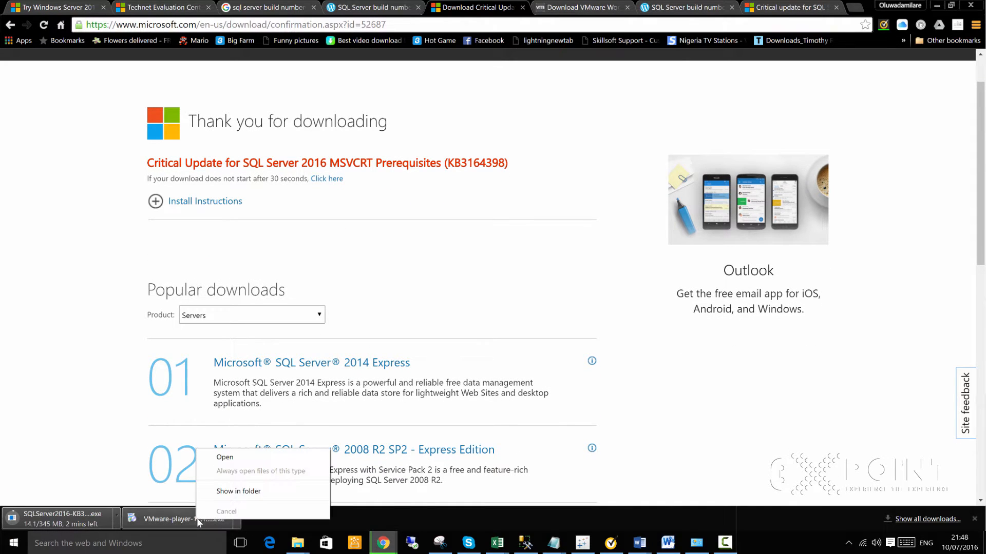
{"action": "left_click", "coordinate": [243, 493]}
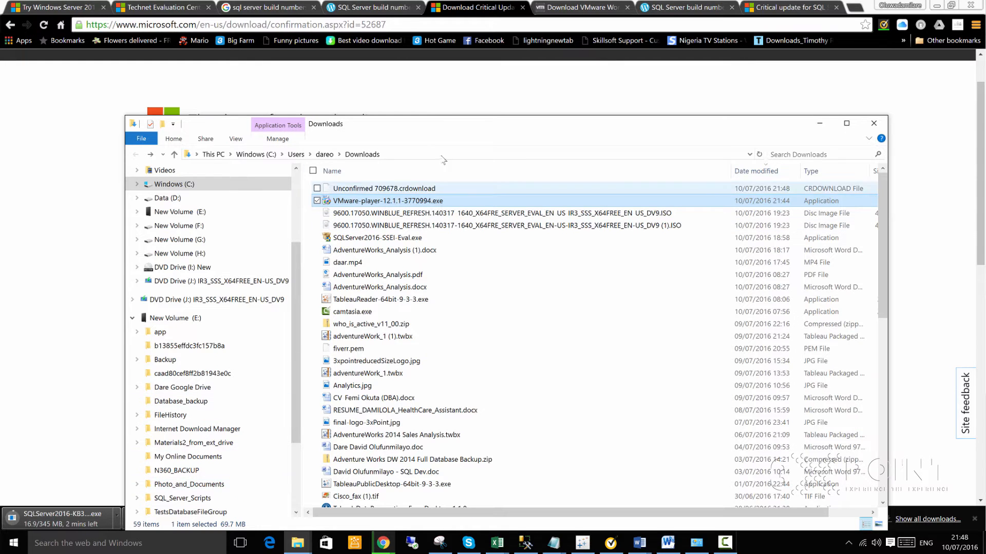
{"action": "double_click", "coordinate": [379, 201]}
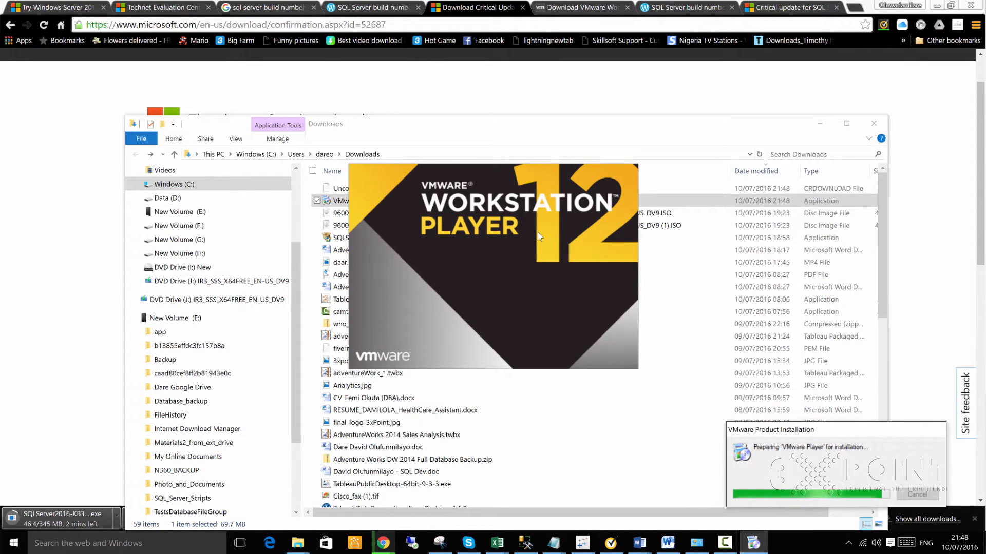
- Accept the licence, enable the Enhanced Keyboard Driver, keep both shortcuts and install
{"action": "left_click", "coordinate": [820, 123]}
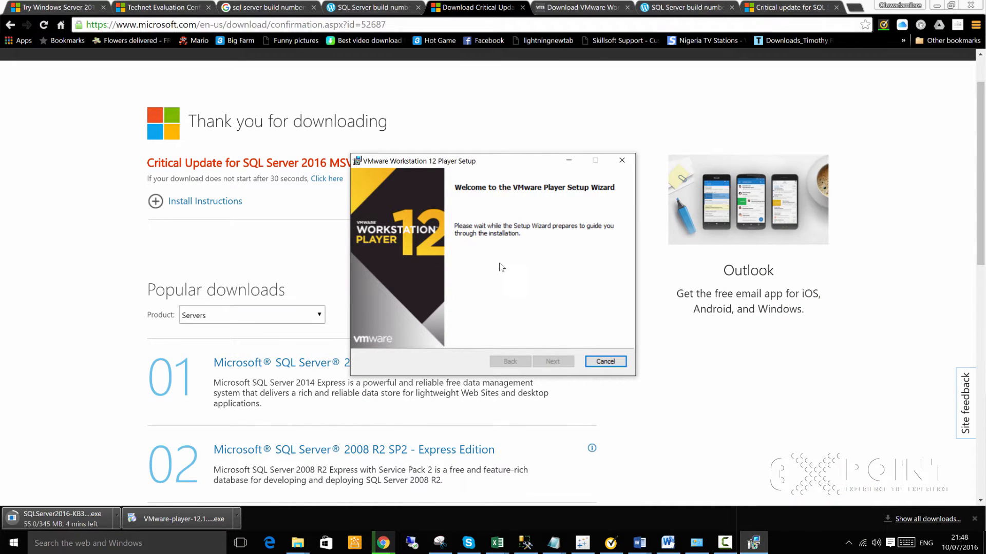
{"action": "key", "text": "Return"}
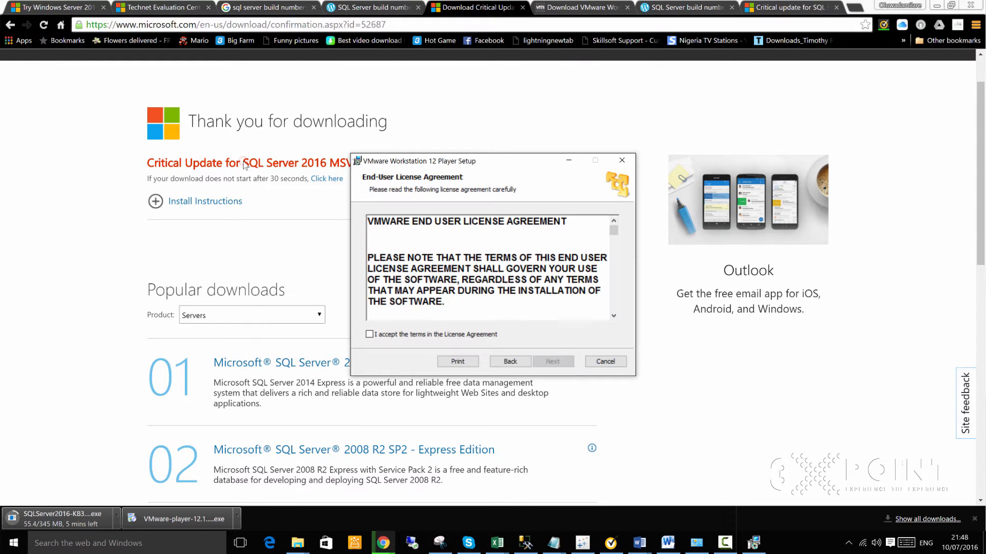
{"action": "left_click", "coordinate": [370, 334]}
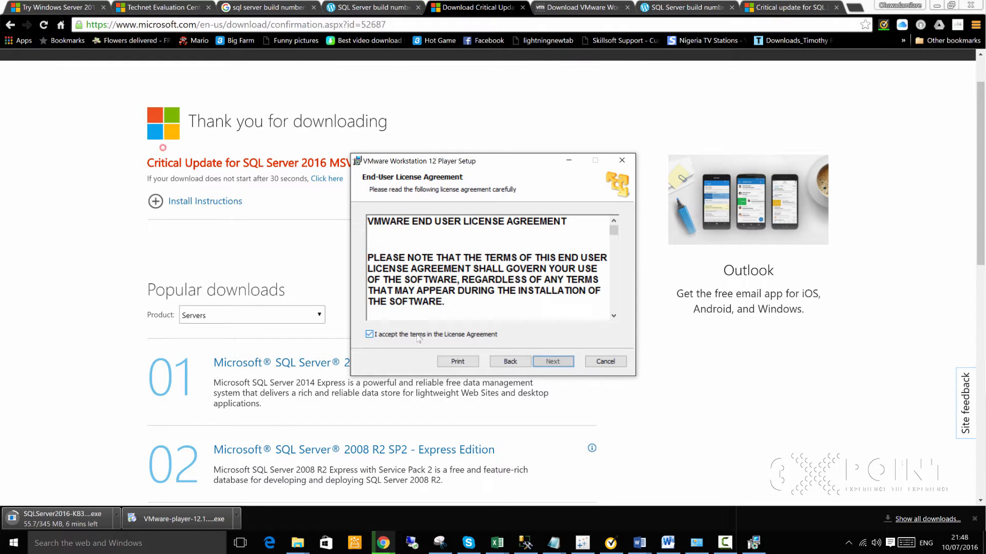
{"action": "left_click", "coordinate": [552, 362]}
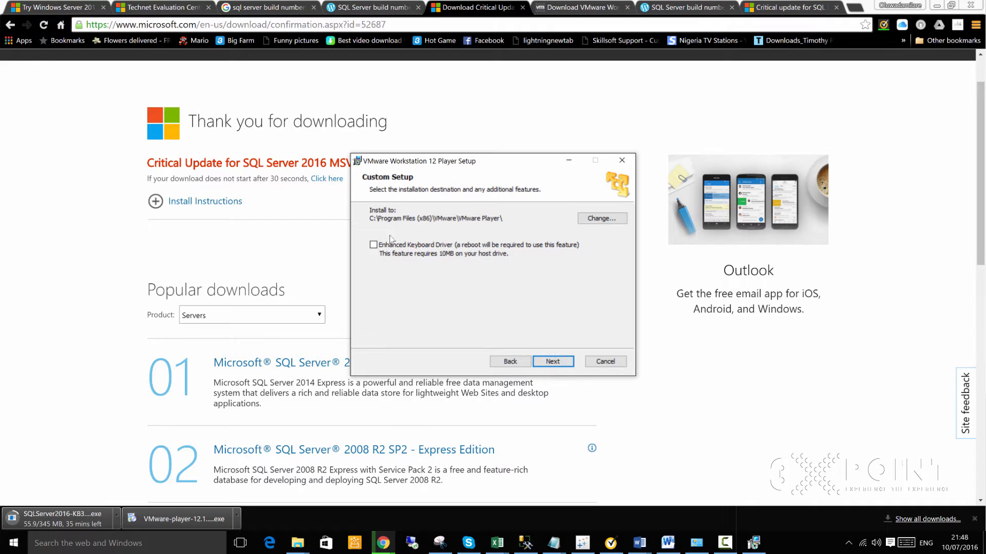
{"action": "left_click", "coordinate": [374, 246]}
{"action": "left_click", "coordinate": [554, 362]}
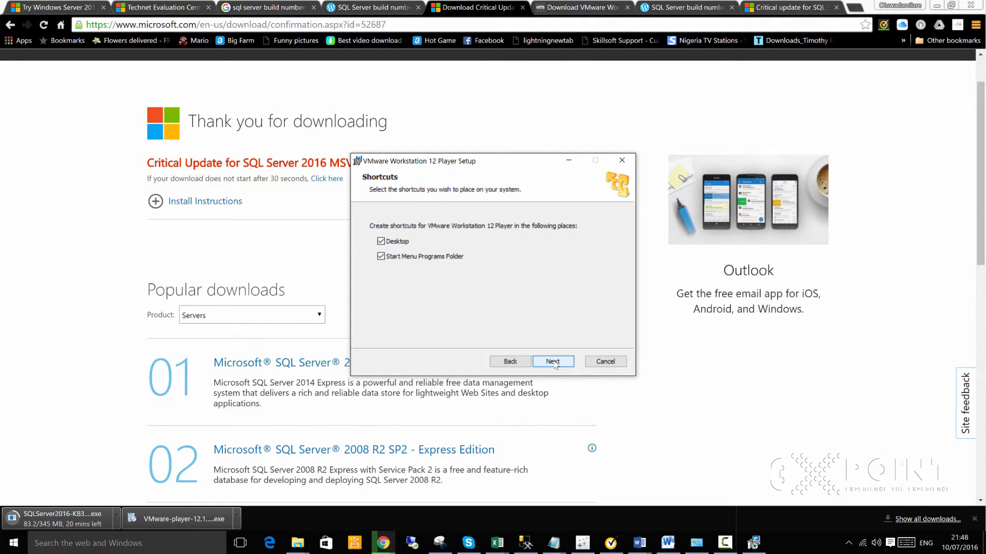
{"action": "left_click", "coordinate": [553, 362]}
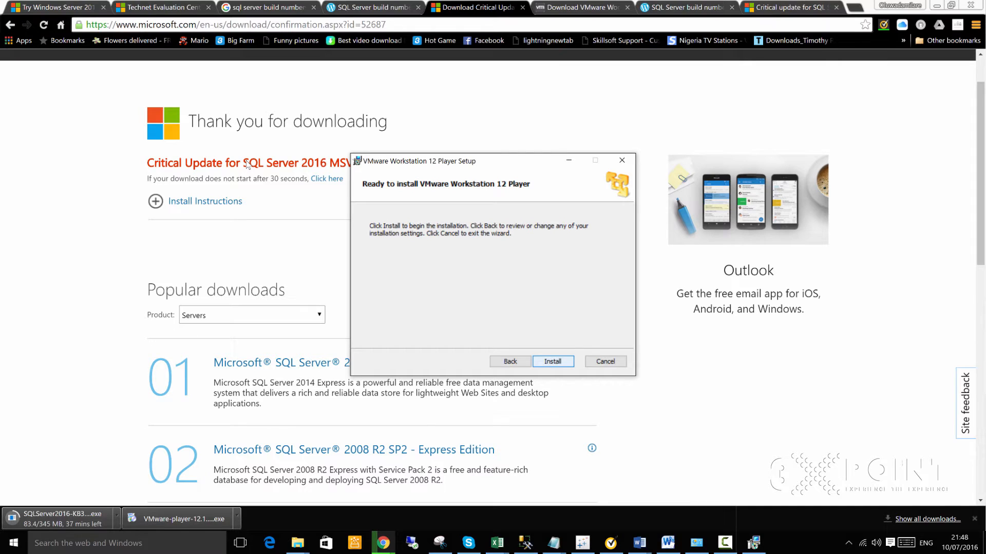
{"action": "left_click", "coordinate": [559, 362]}
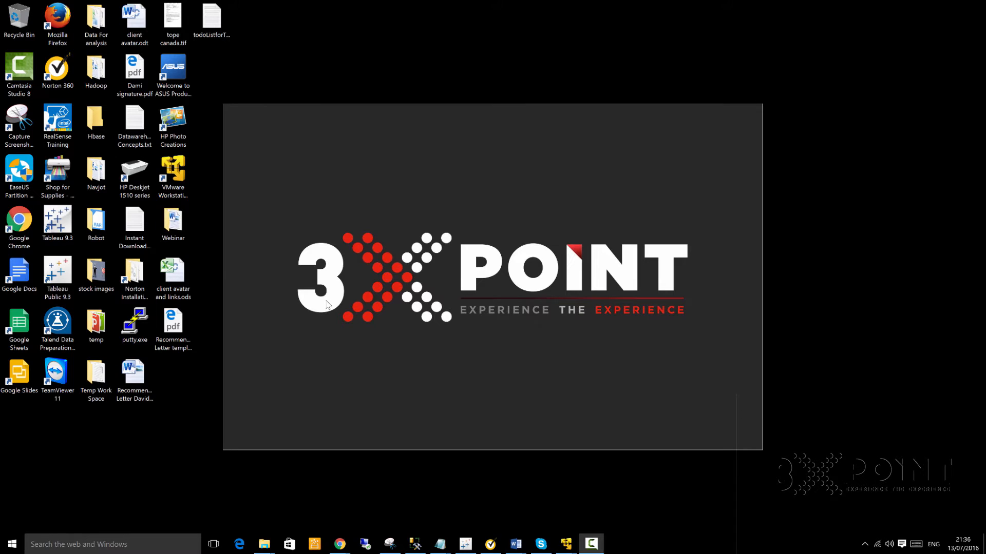
- Search the Start menu for 'vmwa' and launch VMware Workstation 12 Player
{"action": "left_click", "coordinate": [126, 545]}
{"action": "type", "text": "vm"}
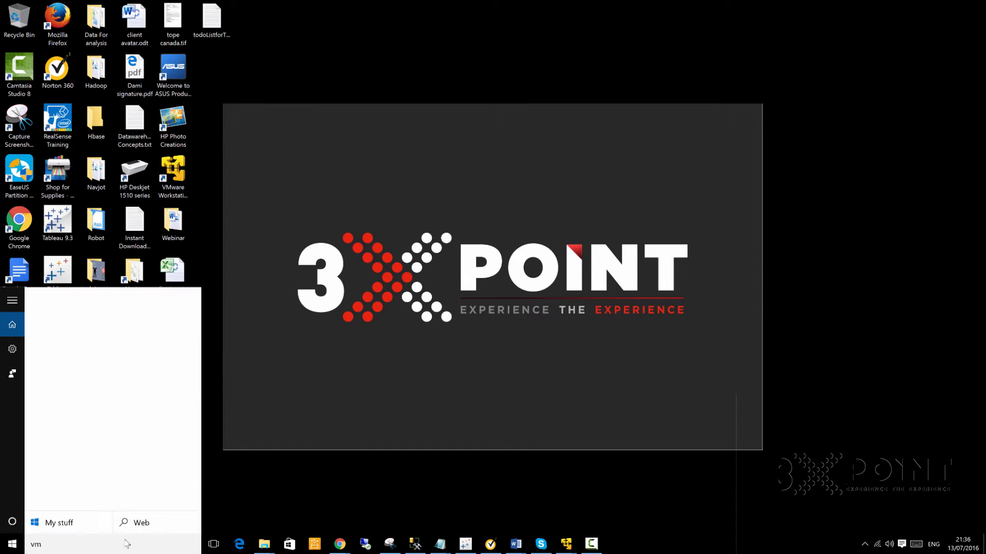
{"action": "type", "text": "wa"}
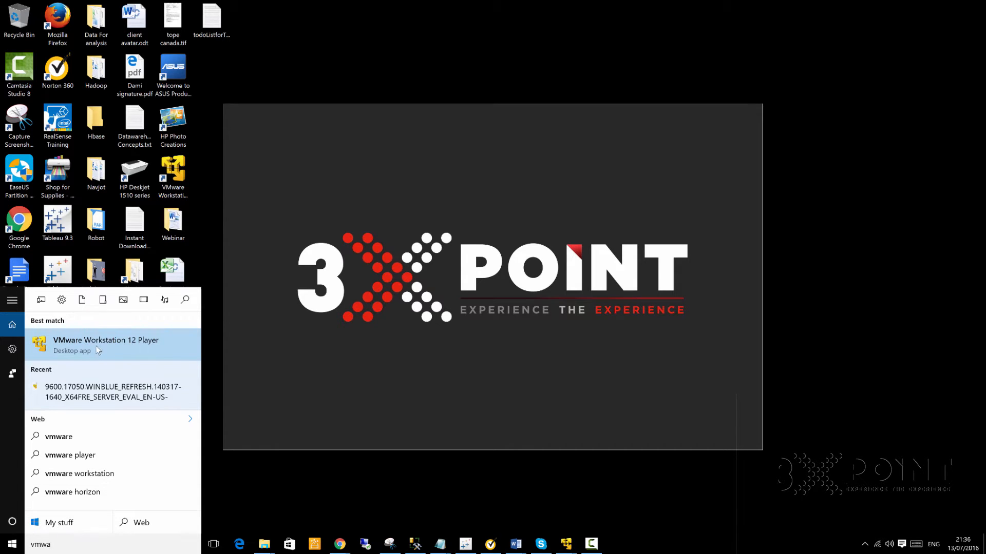
{"action": "left_click", "coordinate": [97, 345]}
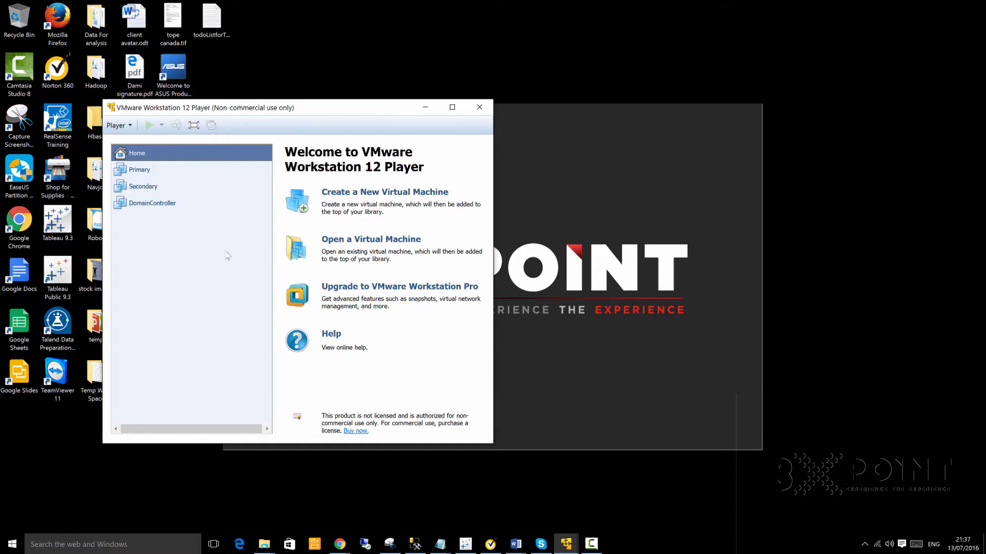
- Start a new virtual machine from the detected Windows Server 2012 R2 ISO and name it FileShareServer
{"action": "left_click", "coordinate": [395, 194]}
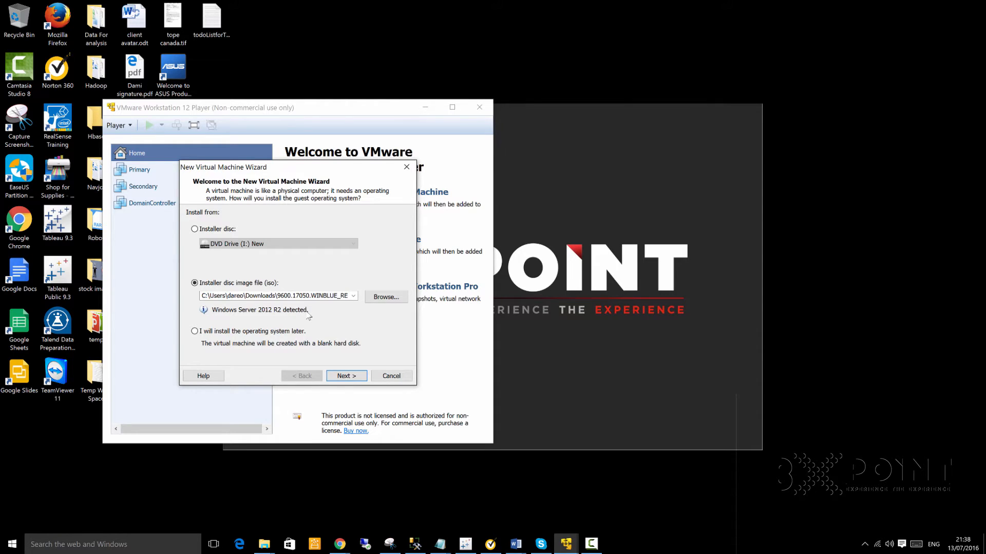
{"action": "left_click", "coordinate": [343, 376]}
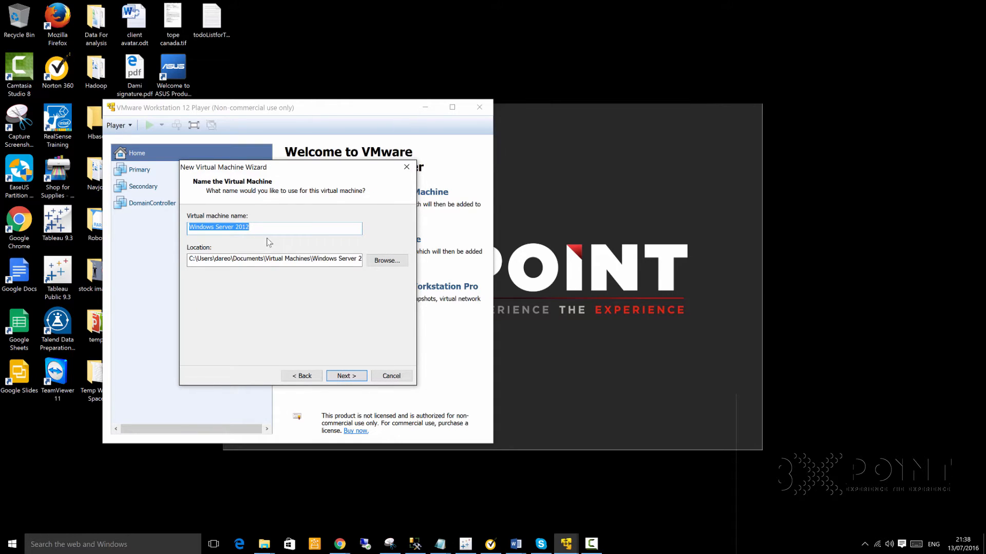
{"action": "type", "text": "Fil"}
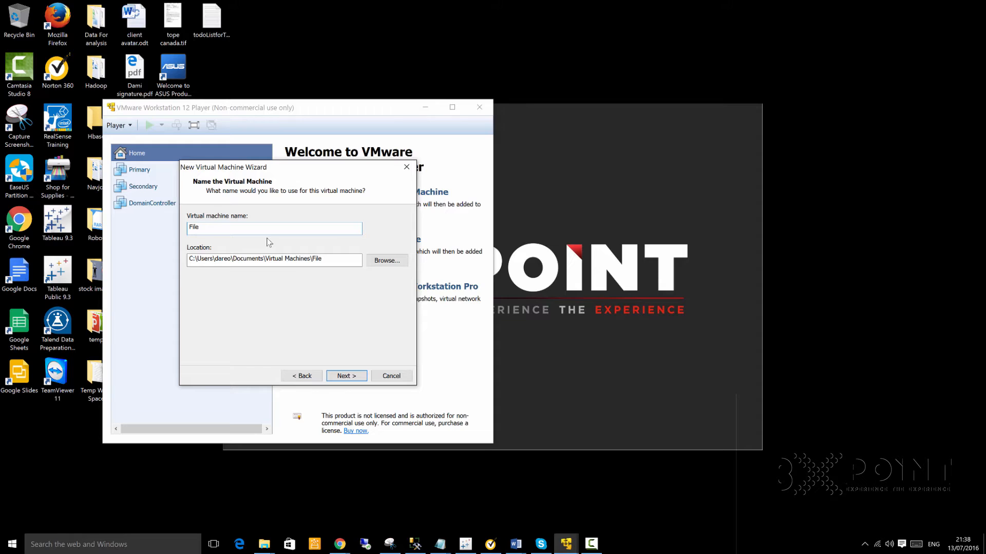
{"action": "type", "text": "eShareServer"}
- Browse for a different VM location and check the host's drives in File Explorer
{"action": "left_click", "coordinate": [388, 261]}
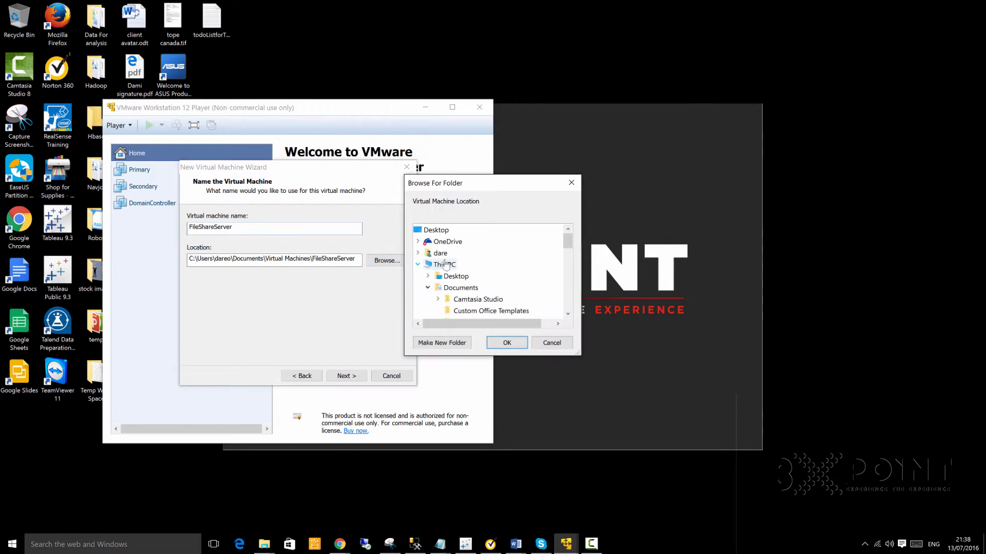
{"action": "left_click", "coordinate": [566, 314]}
{"action": "left_click", "coordinate": [566, 314]}
{"action": "left_click", "coordinate": [566, 314]}
{"action": "left_click", "coordinate": [567, 314]}
{"action": "left_click", "coordinate": [566, 314]}
{"action": "left_click", "coordinate": [566, 314]}
{"action": "left_click", "coordinate": [566, 314]}
{"action": "left_click", "coordinate": [567, 314]}
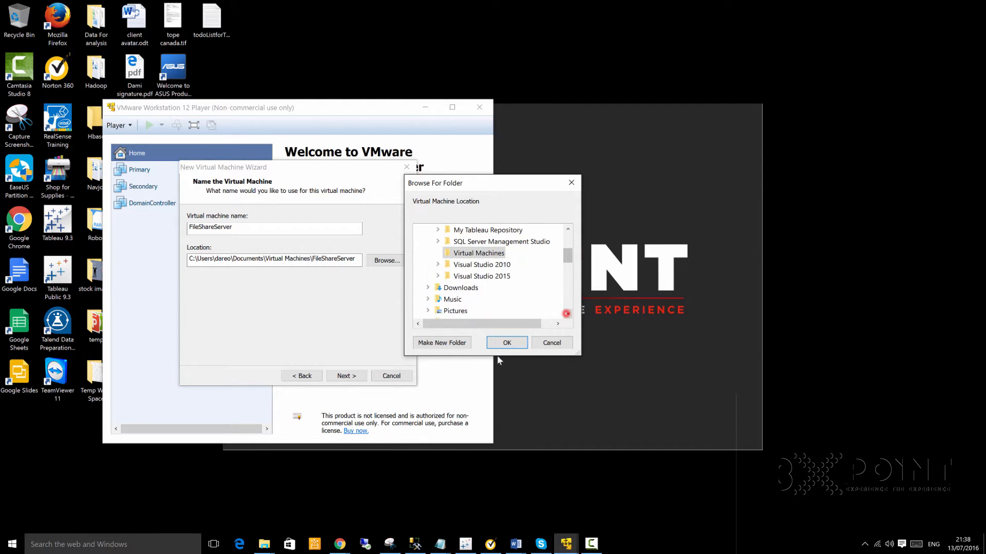
{"action": "left_click", "coordinate": [263, 545]}
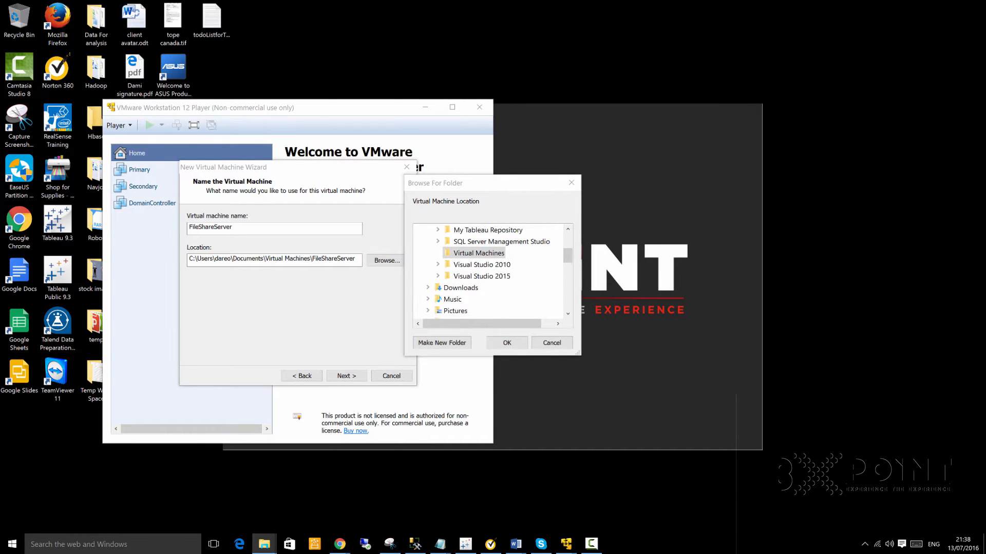
{"action": "left_click_drag", "start_coordinate": [919, 113], "coordinate": [366, 52]}
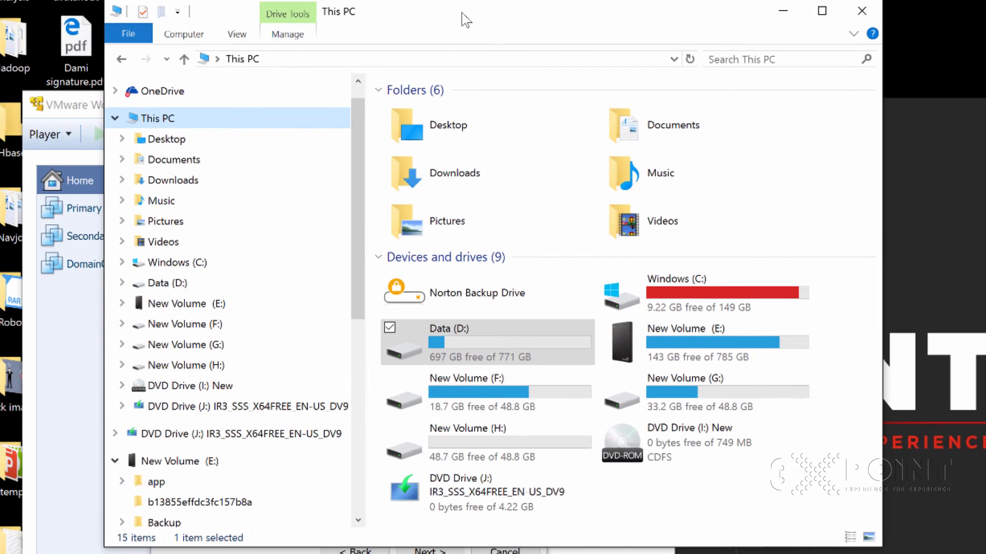
{"action": "left_click_drag", "start_coordinate": [461, 13], "coordinate": [460, 14]}
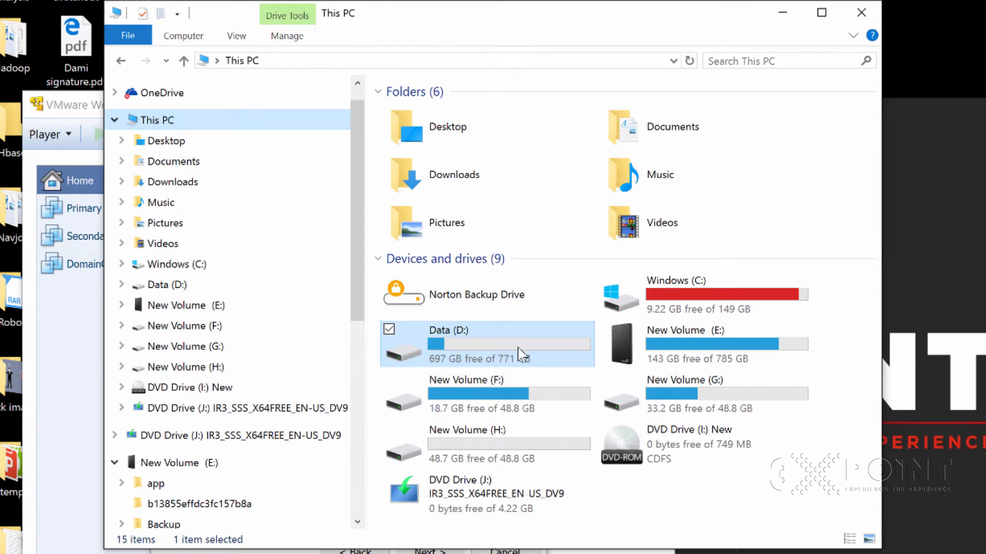
{"action": "left_click", "coordinate": [783, 12]}
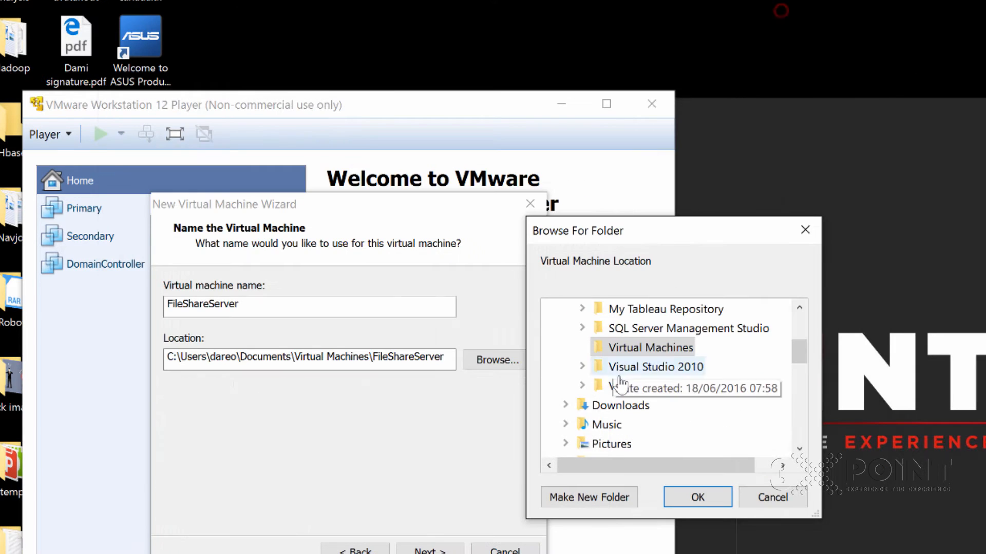
- Create a FileShareServer folder under D:\VirtualMachines as the virtual machine's location
{"action": "left_click", "coordinate": [801, 356]}
{"action": "left_click_drag", "start_coordinate": [801, 355], "coordinate": [801, 378]}
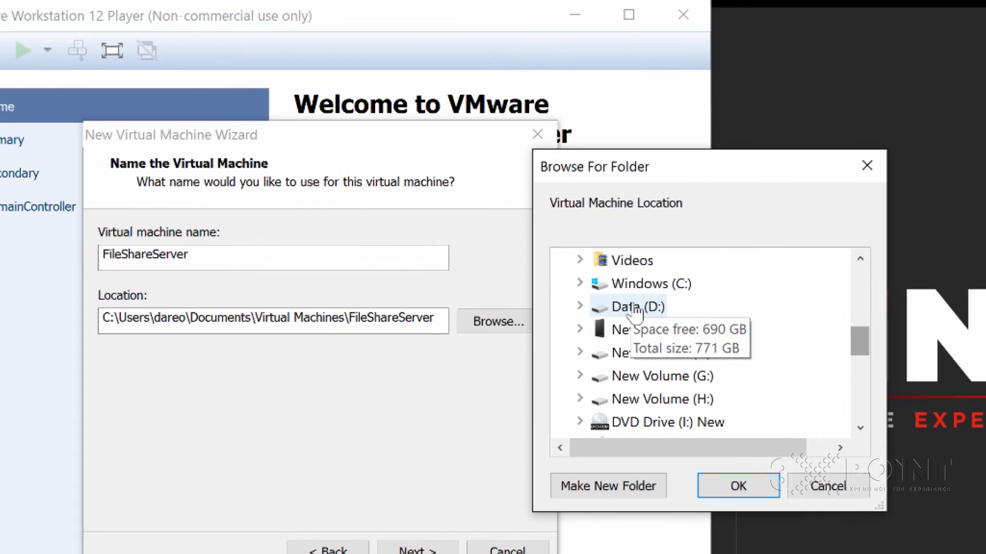
{"action": "double_click", "coordinate": [636, 308]}
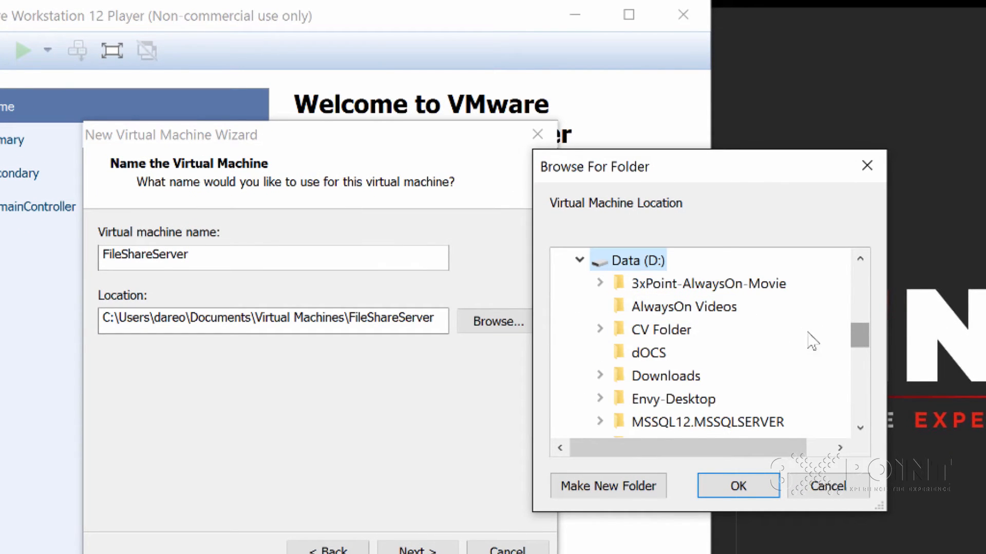
{"action": "left_click", "coordinate": [859, 428]}
{"action": "left_click", "coordinate": [860, 428]}
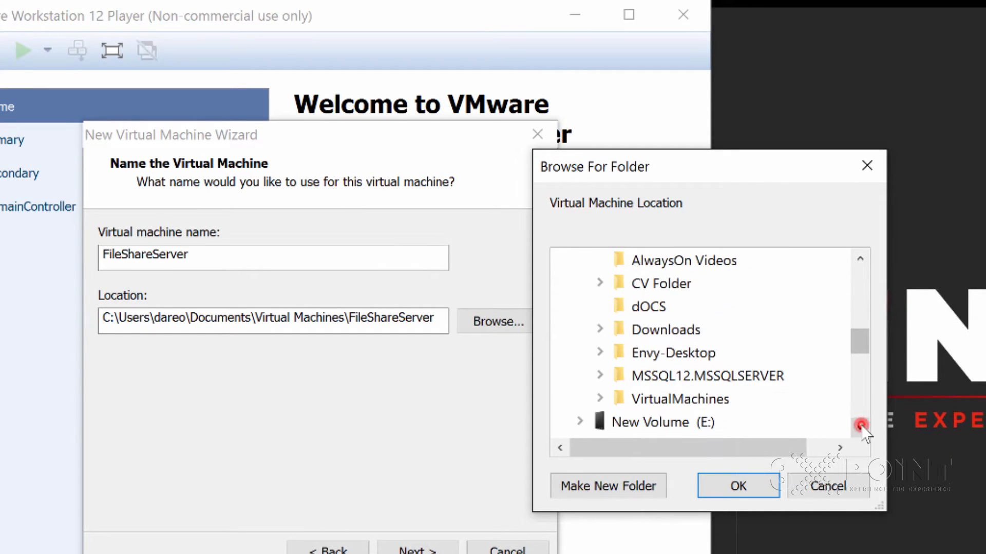
{"action": "double_click", "coordinate": [680, 399]}
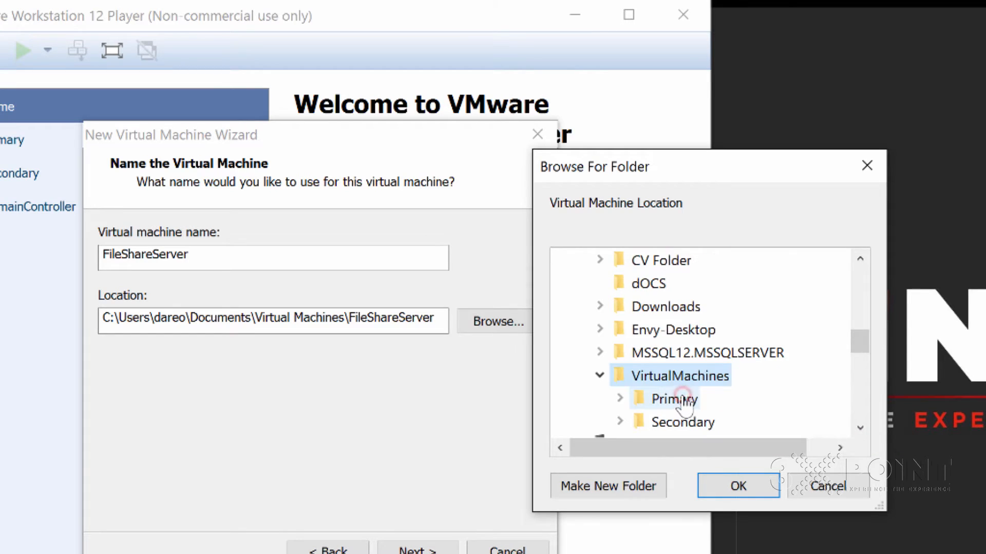
{"action": "left_click", "coordinate": [860, 427]}
{"action": "left_click", "coordinate": [860, 428]}
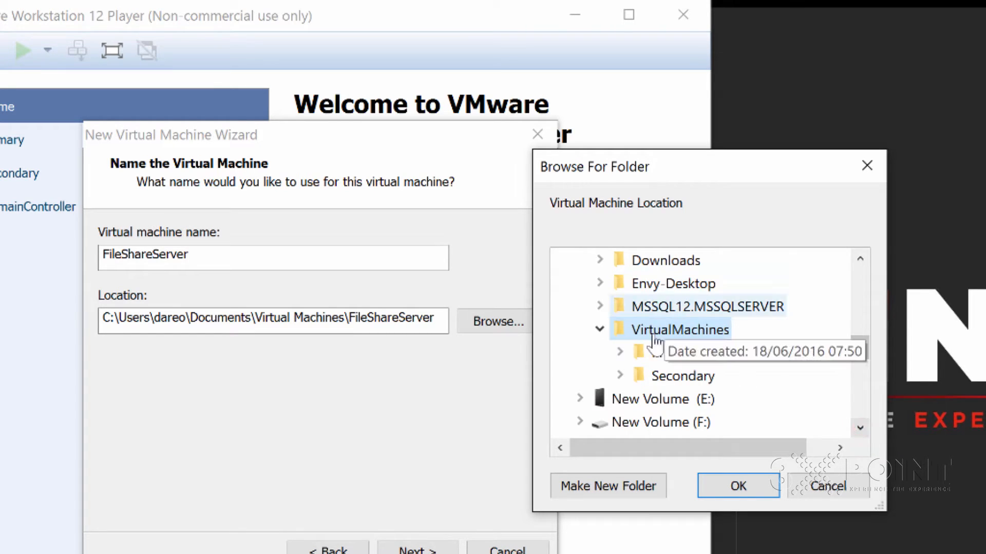
{"action": "left_click", "coordinate": [625, 486]}
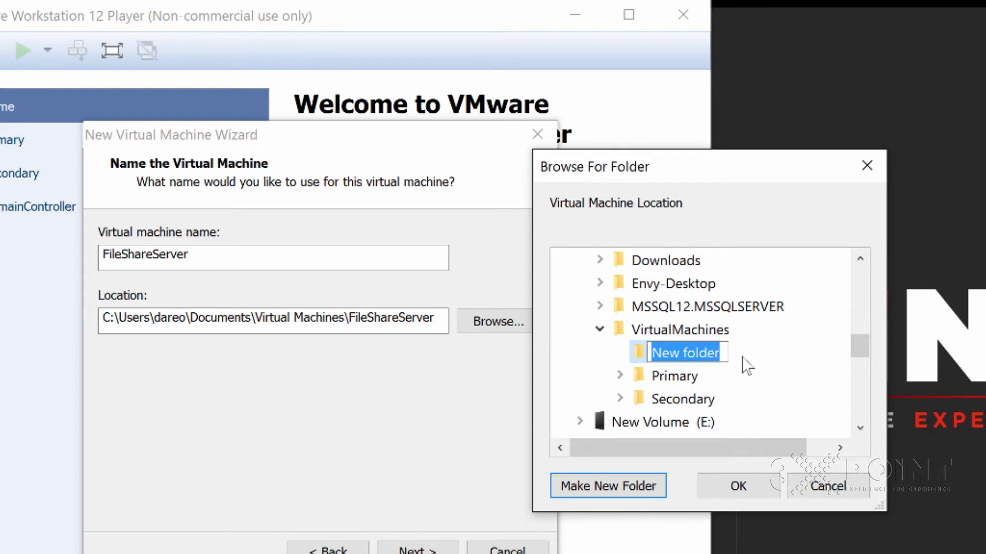
{"action": "type", "text": "FileSha"}
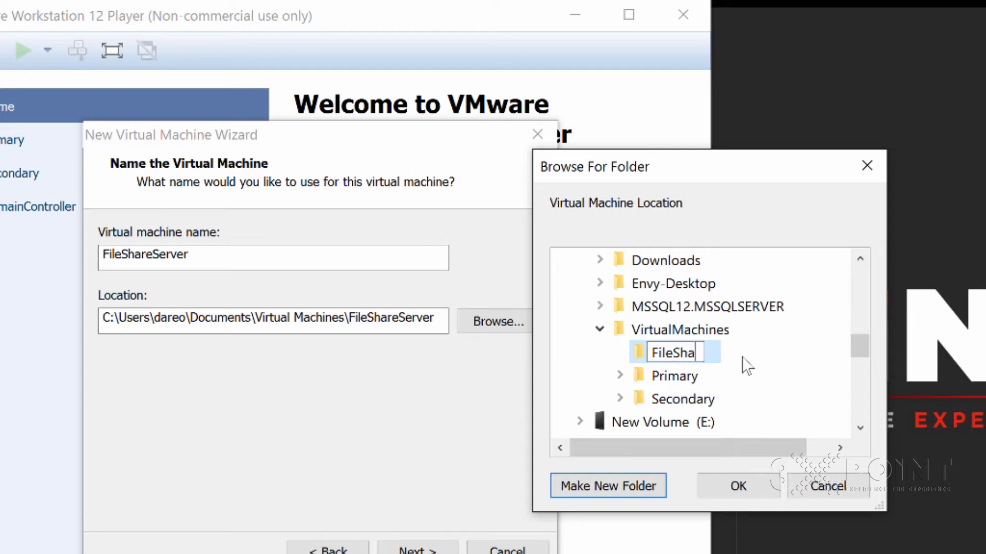
{"action": "type", "text": "reServer"}
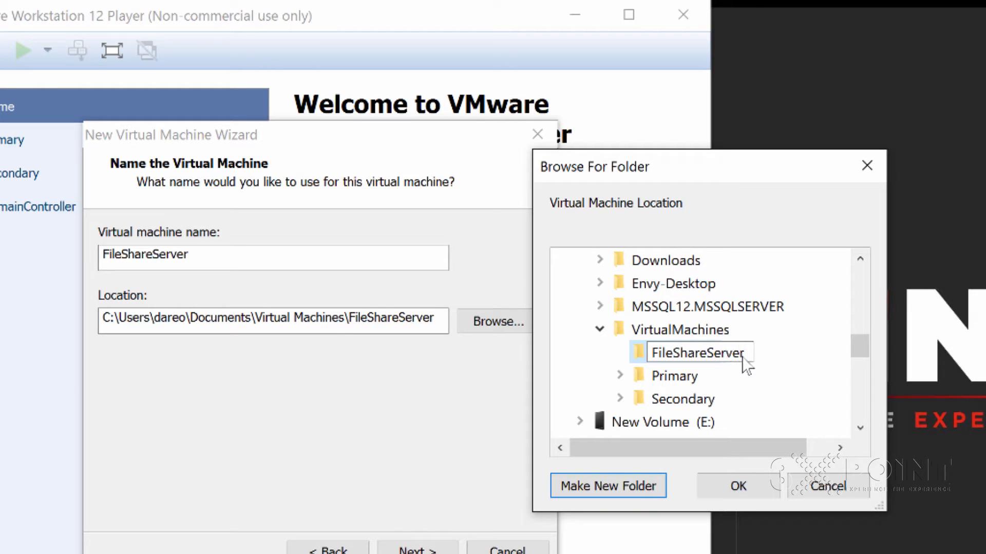
{"action": "key", "text": "Escape"}
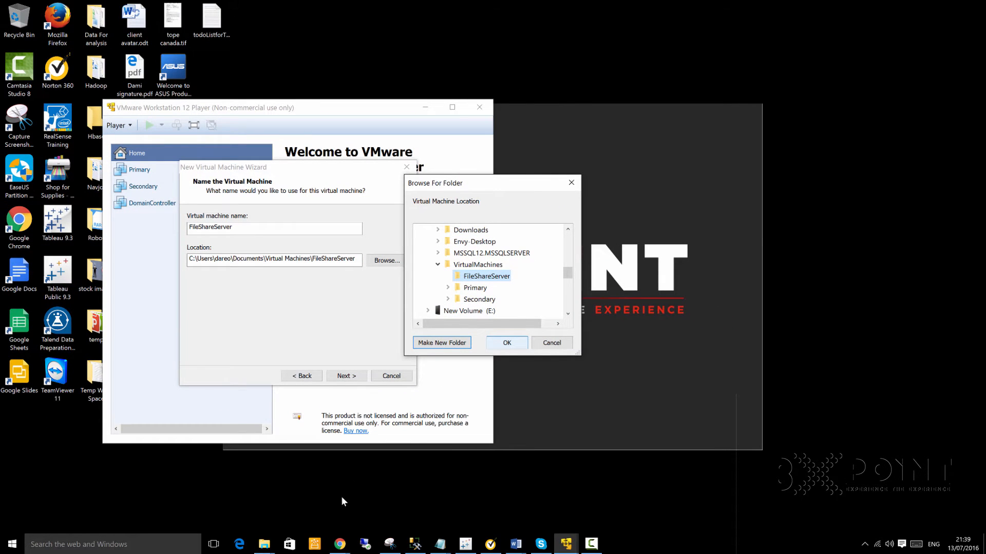
{"action": "mouse_move", "coordinate": [264, 547]}
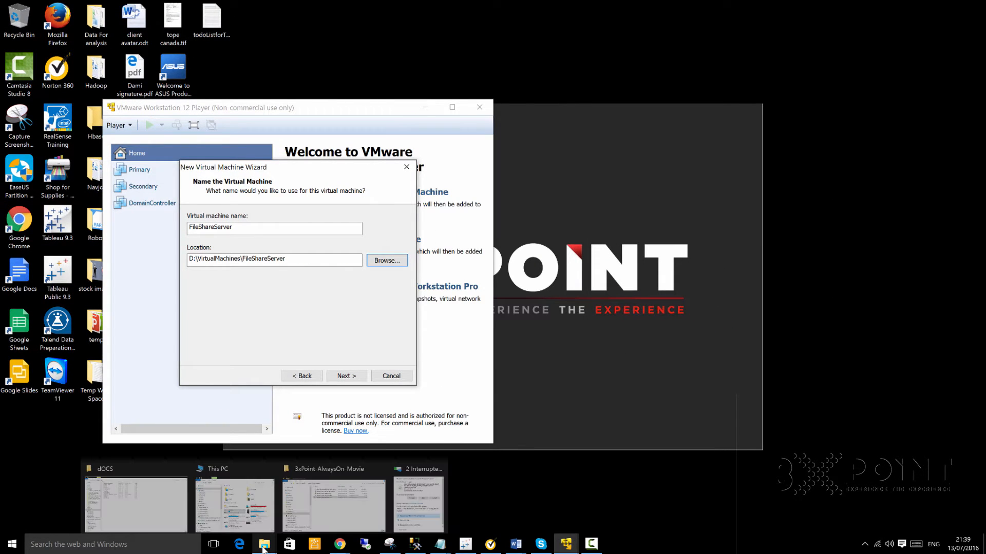
{"action": "left_click", "coordinate": [243, 509]}
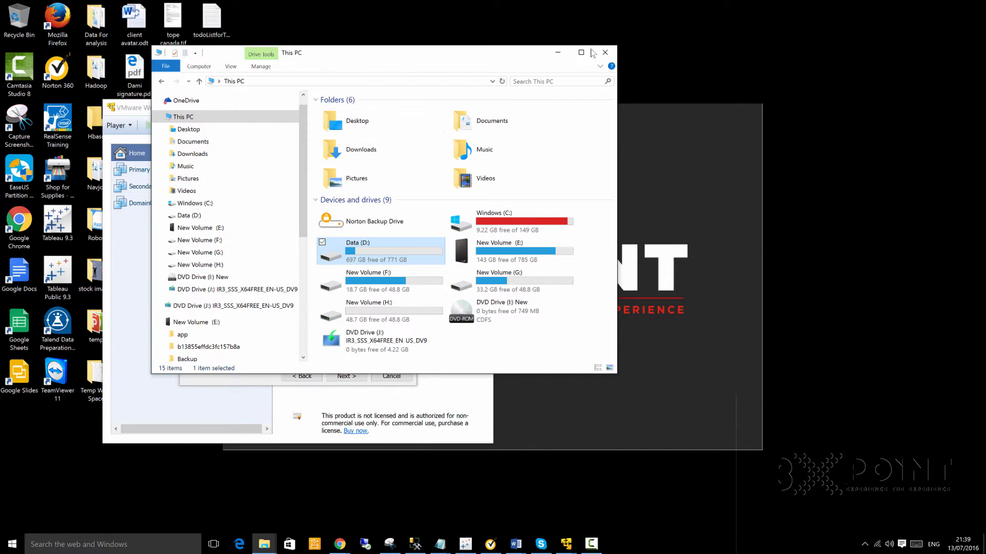
{"action": "left_click", "coordinate": [582, 53]}
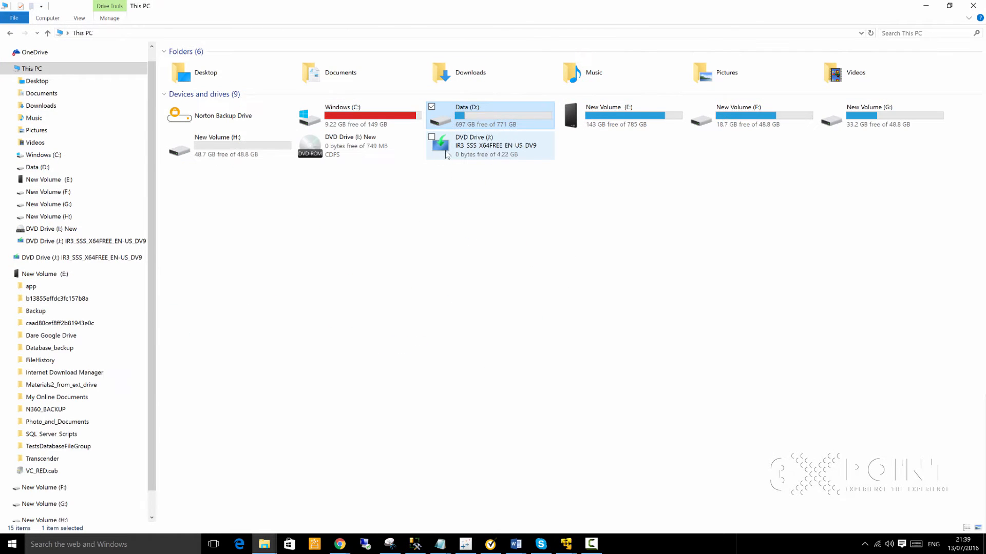
{"action": "double_click", "coordinate": [491, 117]}
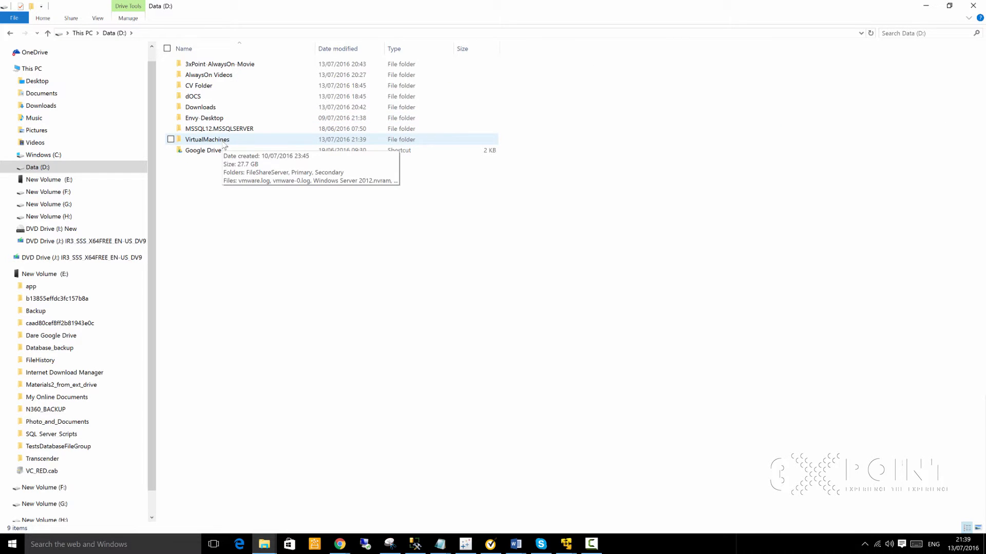
{"action": "double_click", "coordinate": [224, 143]}
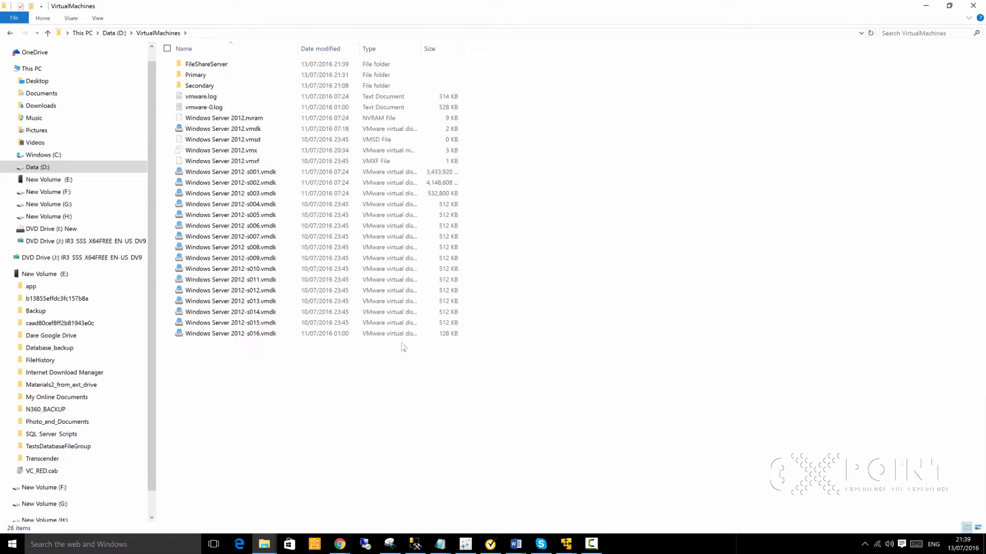
{"action": "left_click", "coordinate": [927, 6]}
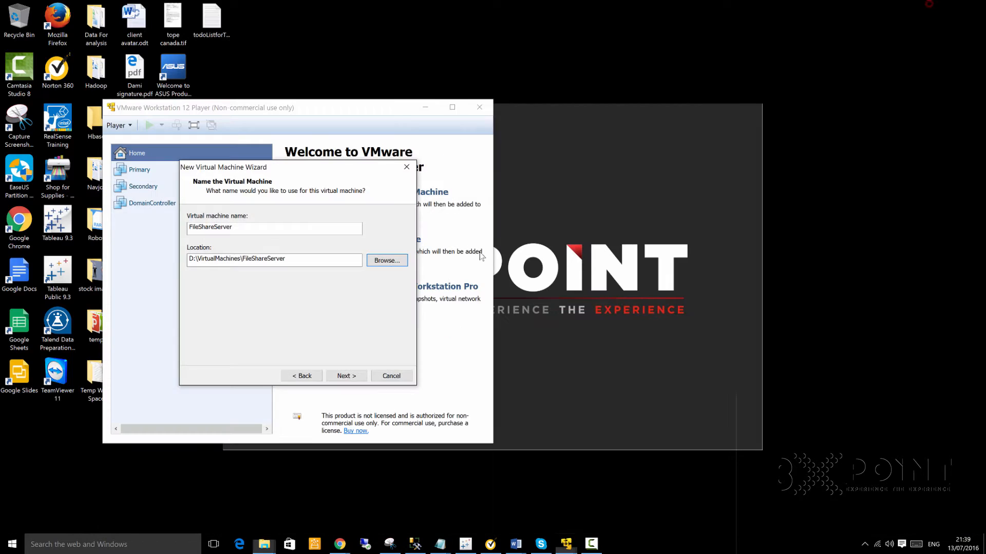
- Keep the 60 GB virtual disk stored as a single file and continue to the summary
{"action": "left_click", "coordinate": [346, 376]}
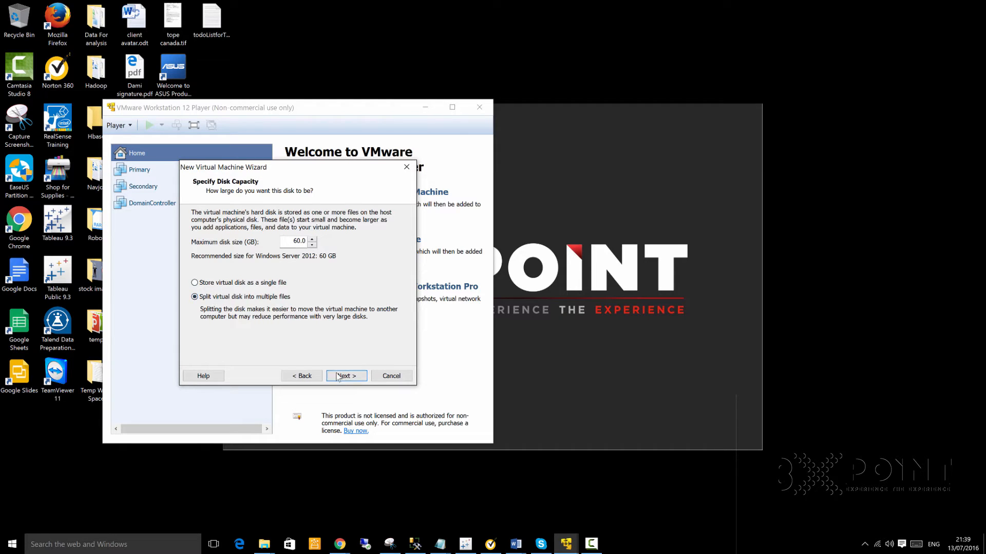
{"action": "left_click", "coordinate": [198, 283]}
{"action": "left_click", "coordinate": [196, 297]}
{"action": "left_click", "coordinate": [195, 283]}
{"action": "left_click", "coordinate": [352, 380]}
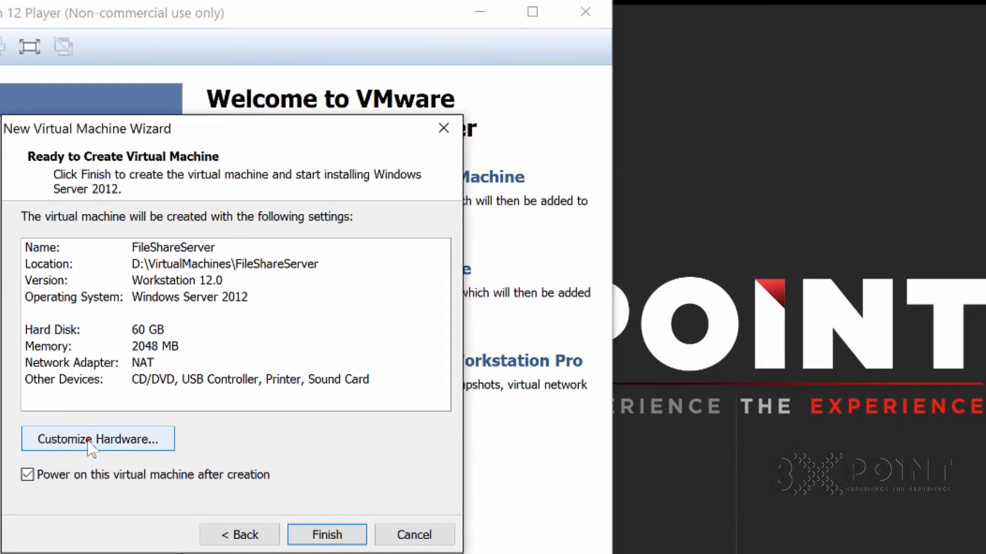
- Review the hardware settings without changes, then finish creating FileShareServer and power it on
{"action": "left_click", "coordinate": [90, 440]}
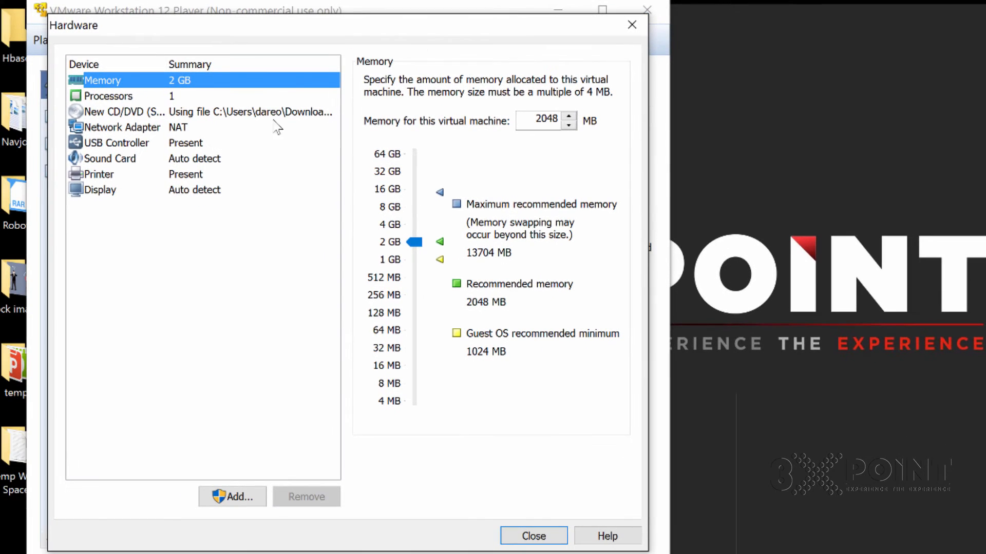
{"action": "left_click", "coordinate": [632, 24]}
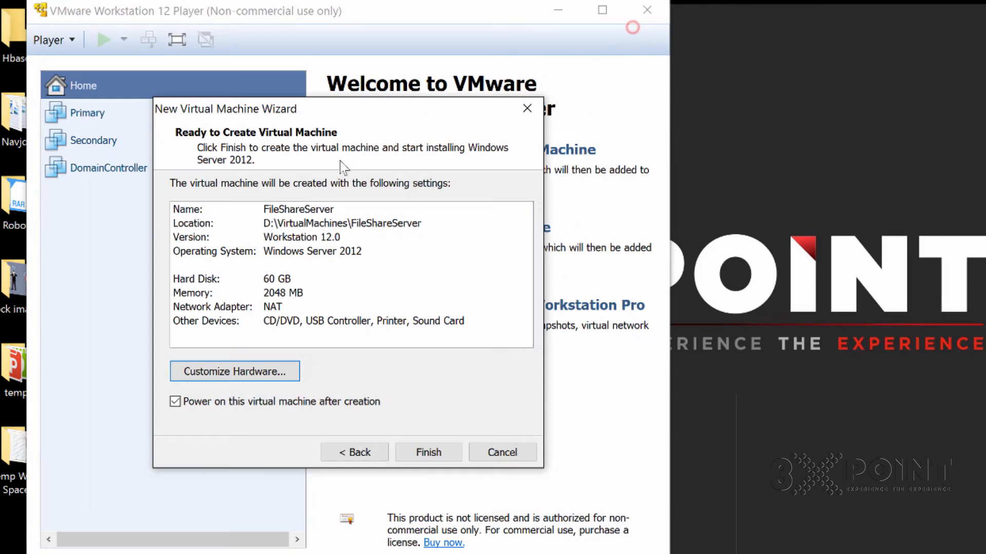
{"action": "left_click", "coordinate": [429, 453]}
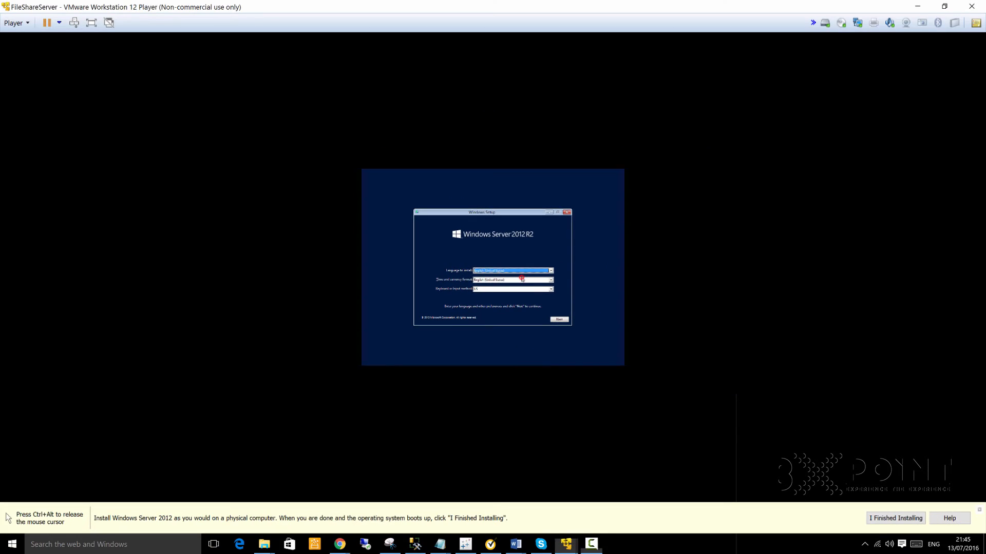
- Set Windows setup's time and currency format to English (United Kingdom) and continue
{"action": "left_click", "coordinate": [522, 278]}
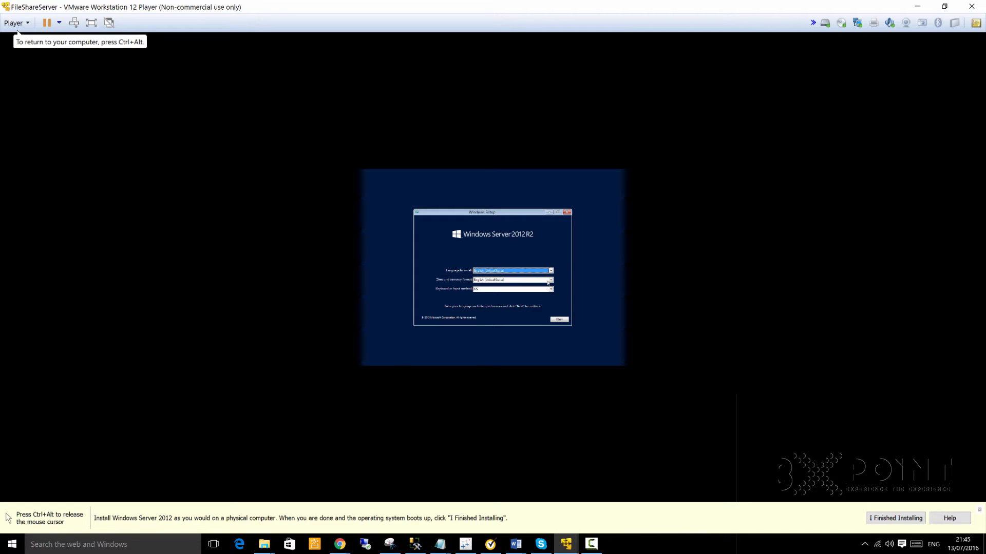
{"action": "left_click", "coordinate": [551, 280]}
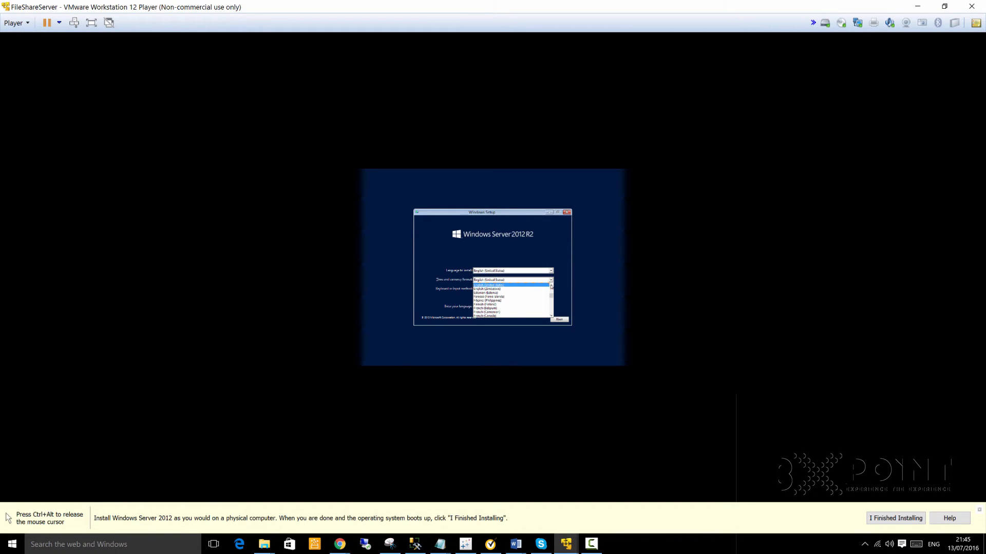
{"action": "left_click", "coordinate": [551, 286]}
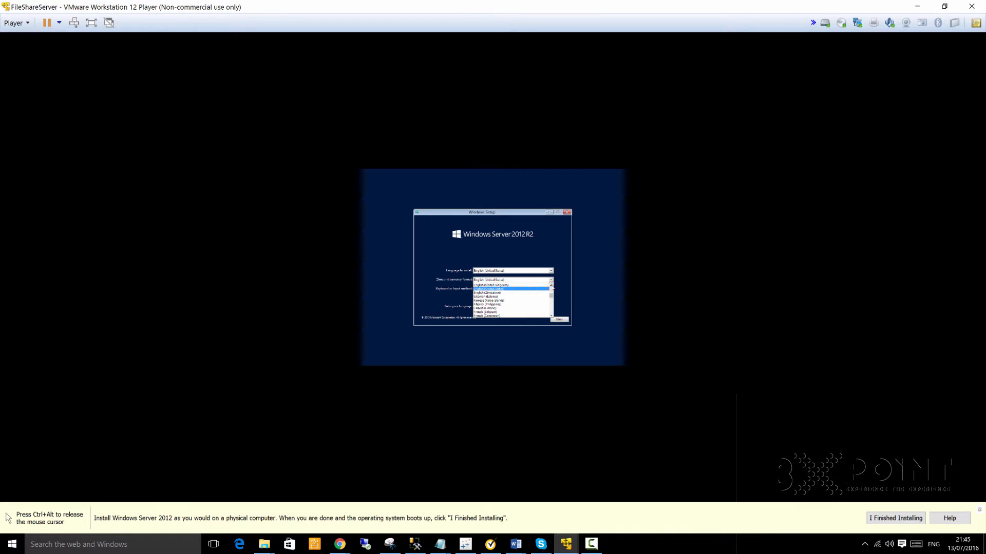
{"action": "left_click", "coordinate": [532, 285]}
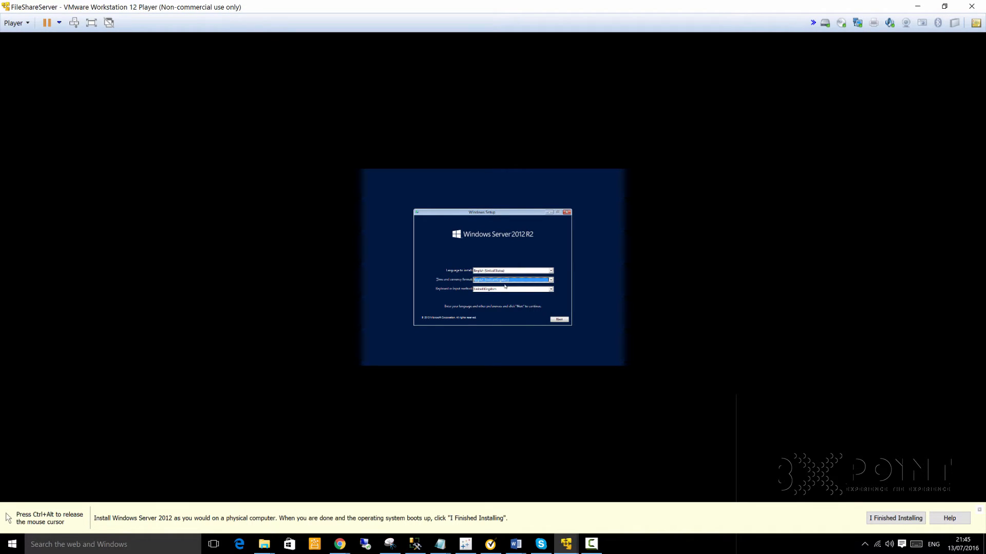
{"action": "left_click", "coordinate": [559, 319]}
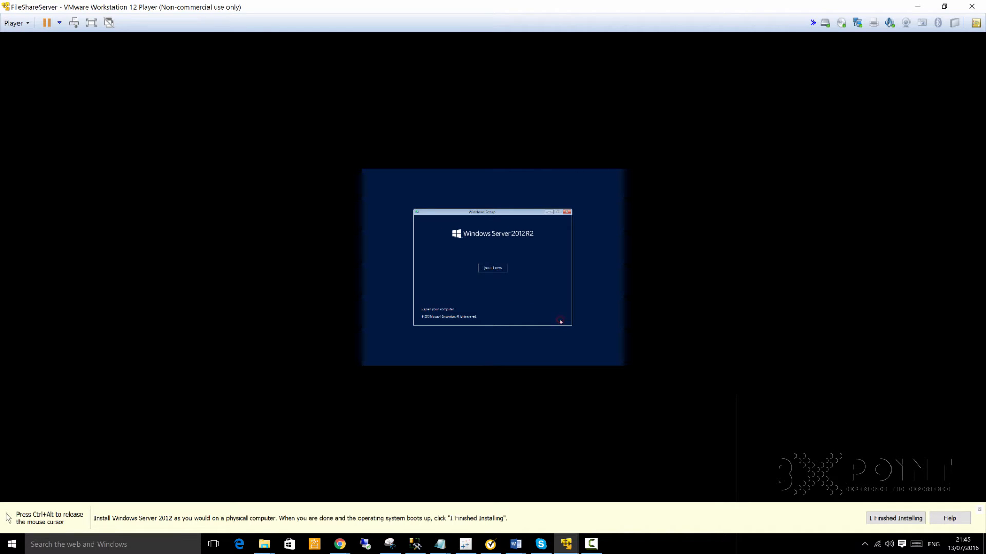
- Start the install and choose the Windows Server 2012 R2 Datacenter (Server with a GUI) edition
{"action": "left_click", "coordinate": [493, 268]}
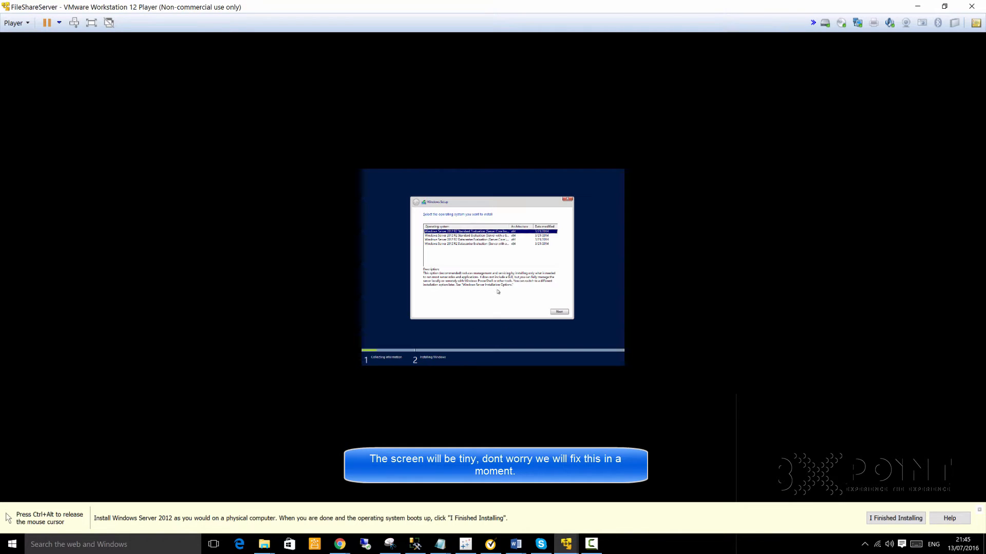
{"action": "left_click", "coordinate": [491, 244]}
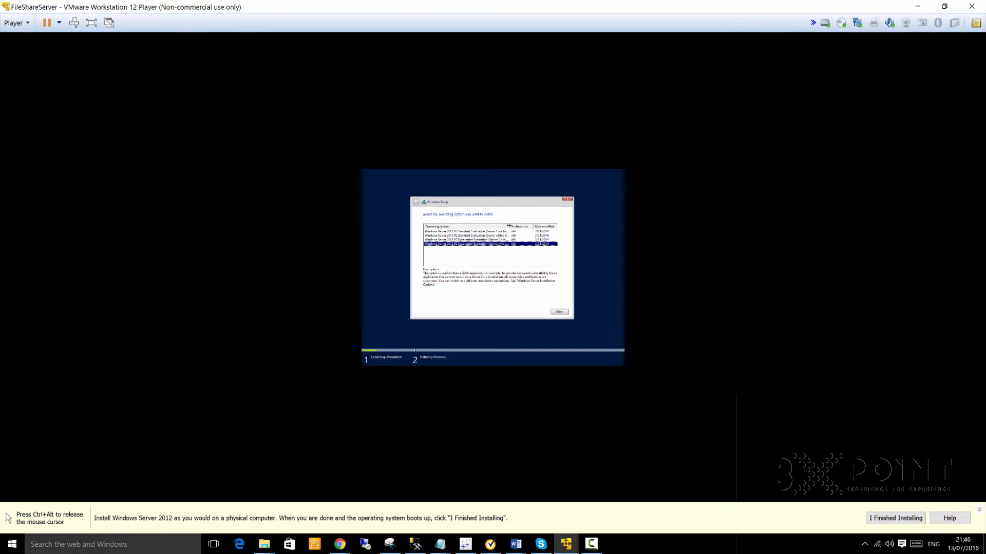
{"action": "left_click_drag", "start_coordinate": [509, 226], "coordinate": [529, 226]}
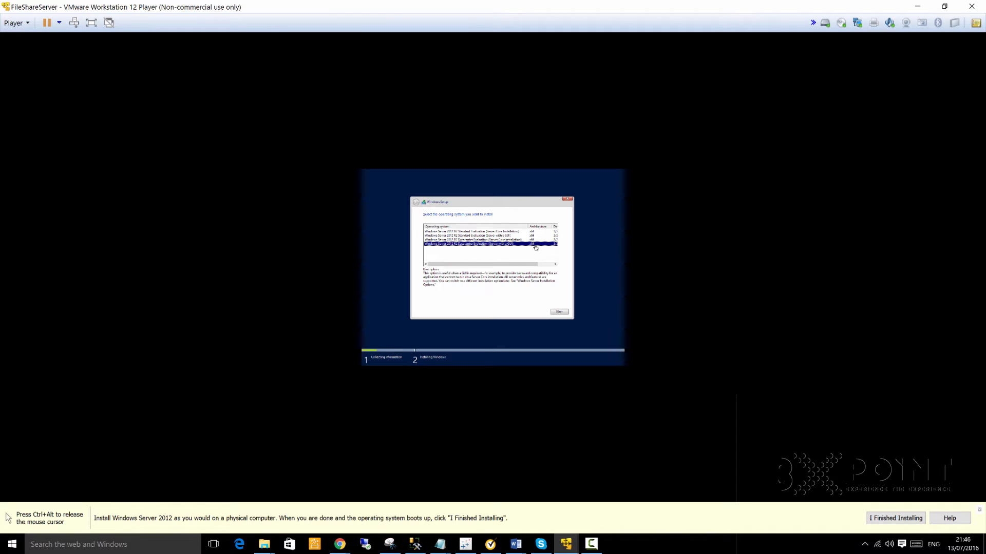
{"action": "left_click", "coordinate": [560, 312]}
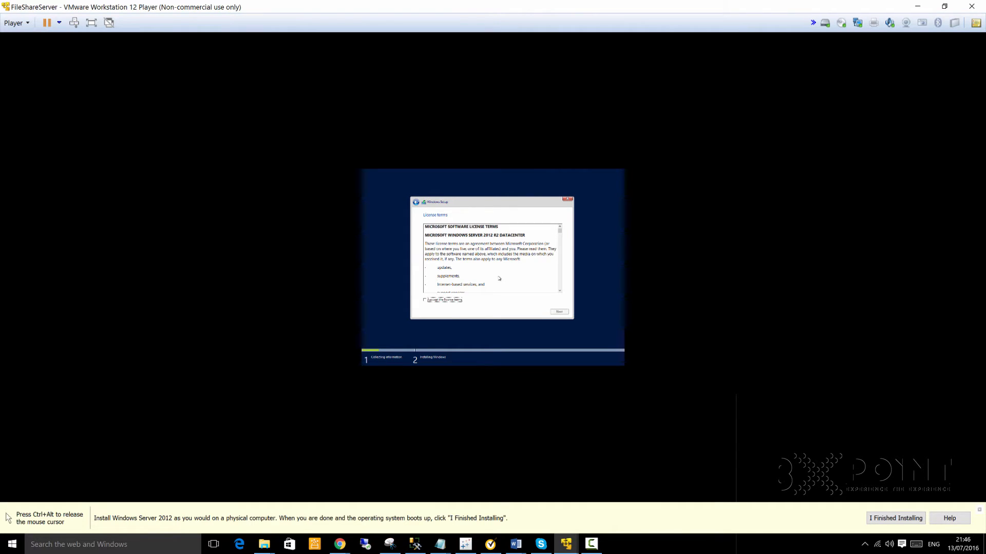
- Accept the licence terms and run a Custom install onto Drive 0
{"action": "left_click", "coordinate": [426, 300]}
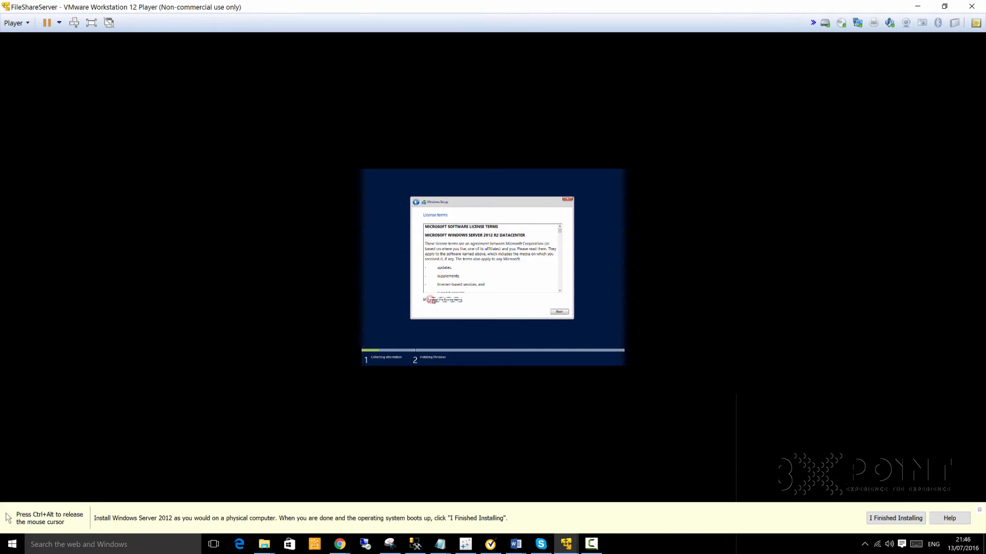
{"action": "left_click", "coordinate": [565, 314]}
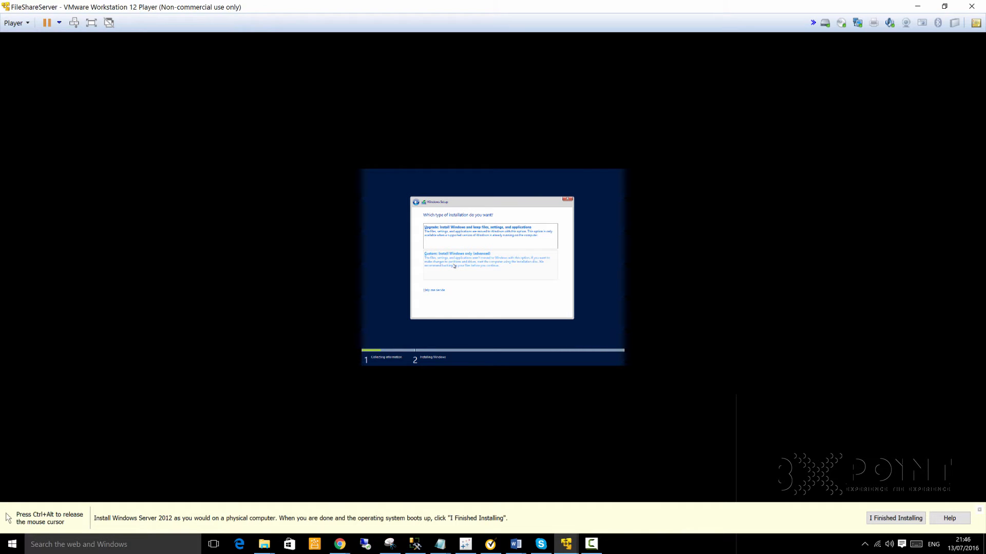
{"action": "left_click", "coordinate": [454, 265]}
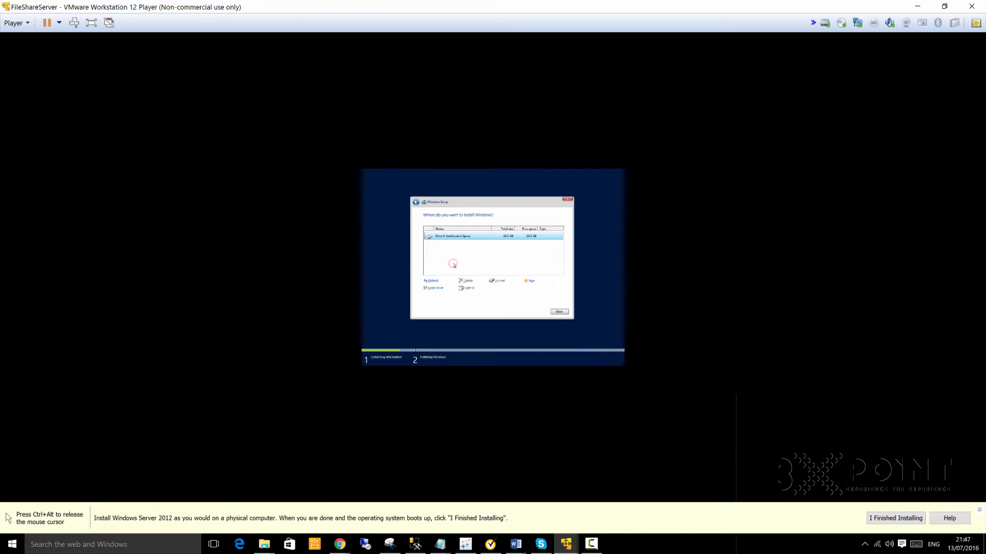
{"action": "left_click", "coordinate": [559, 311]}
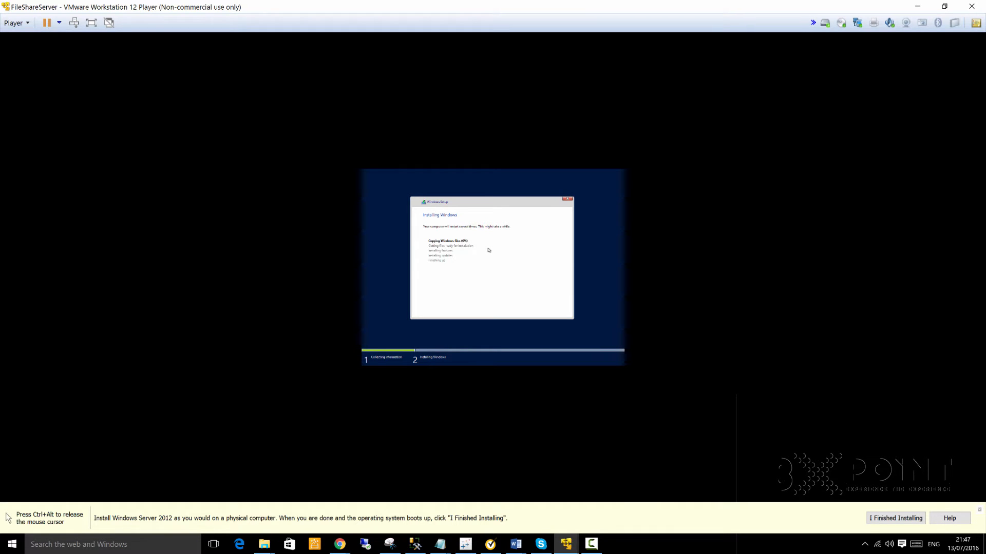
- Release input from the VM with Ctrl+Alt while Windows installs
{"action": "key", "text": "ctrl+alt"}
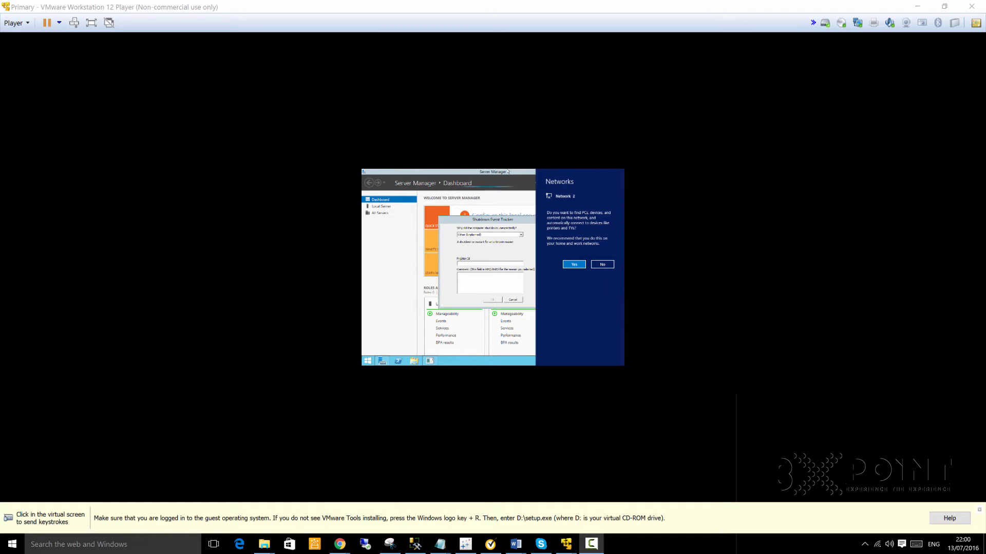
- Choose Install VMware Tools from the Player > Manage menu for the booted guest
{"action": "left_click", "coordinate": [508, 172]}
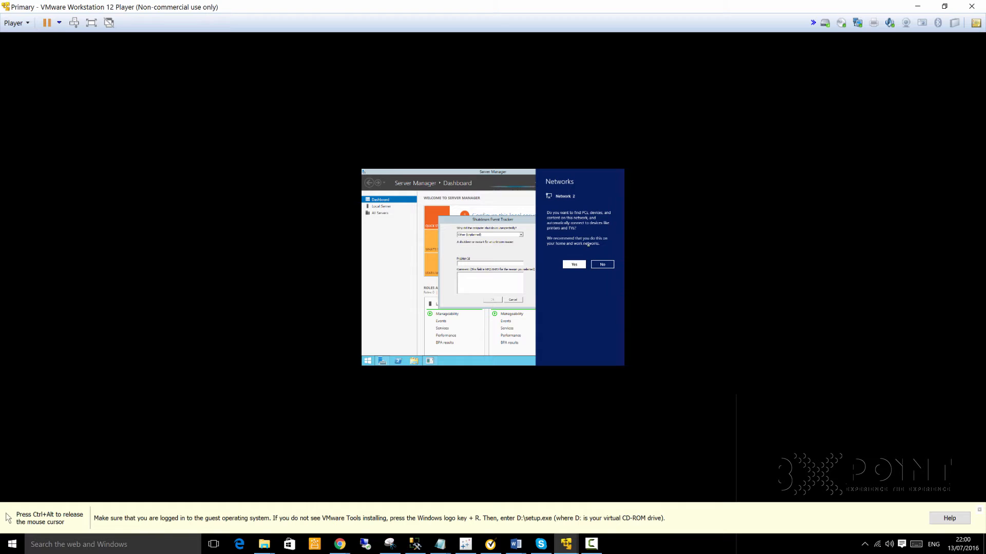
{"action": "key", "text": "ctrl+alt"}
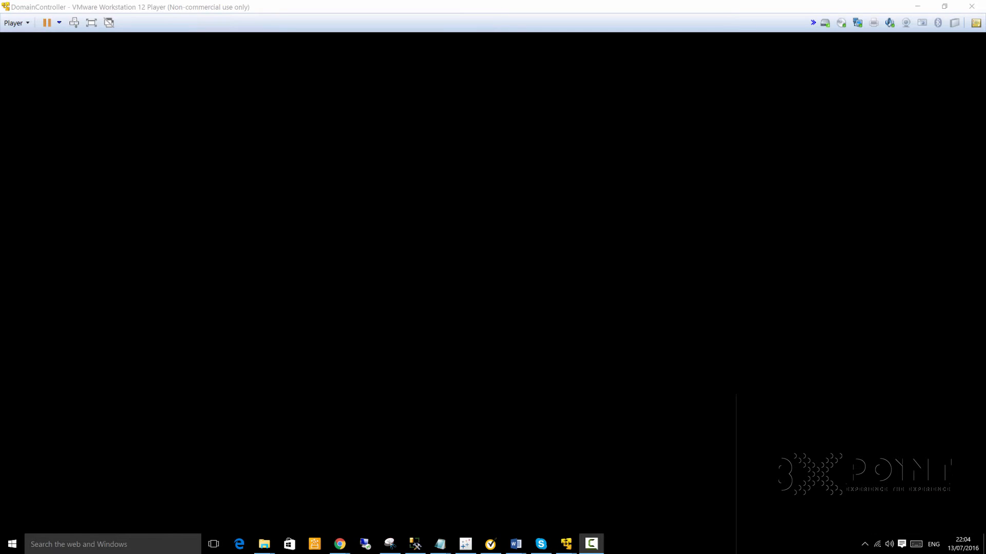
{"action": "left_click", "coordinate": [16, 23]}
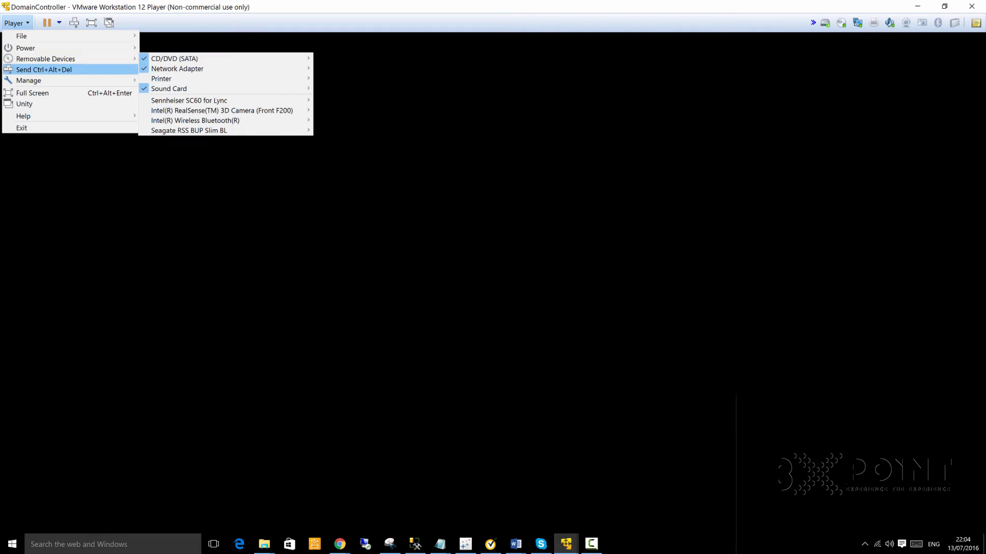
{"action": "mouse_move", "coordinate": [31, 81]}
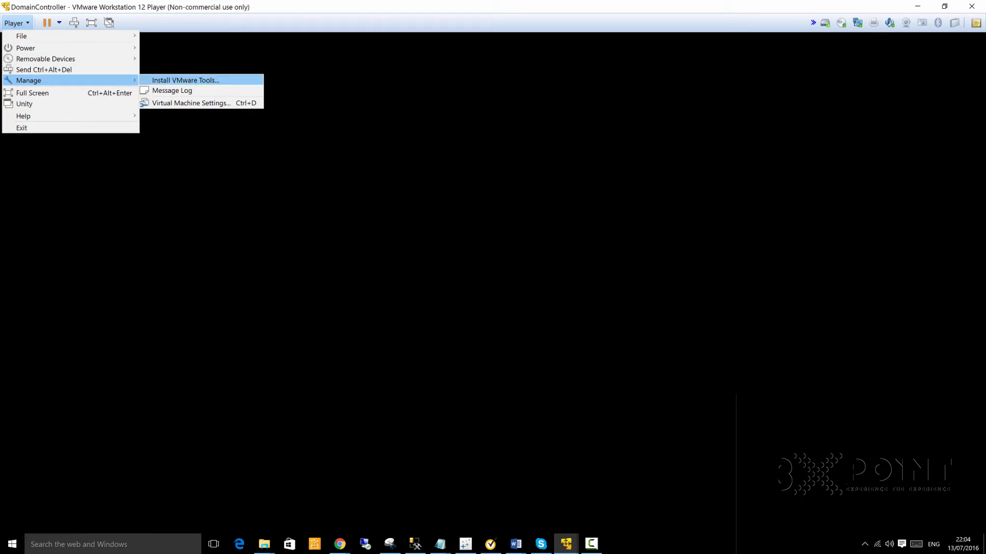
{"action": "left_click", "coordinate": [185, 80]}
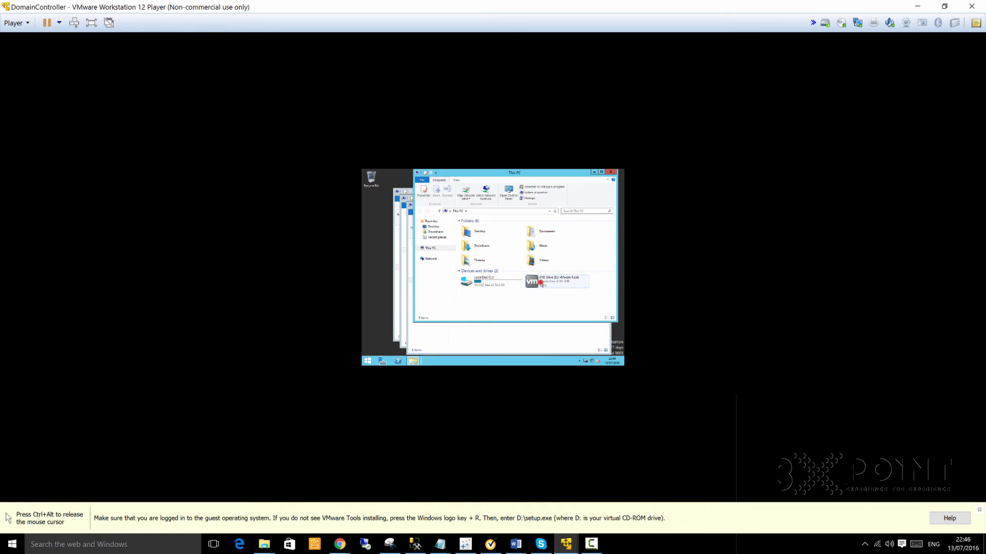
- Run VMware Tools setup from its DVD drive with the Complete type, then restart the guest
{"action": "left_click", "coordinate": [541, 286]}
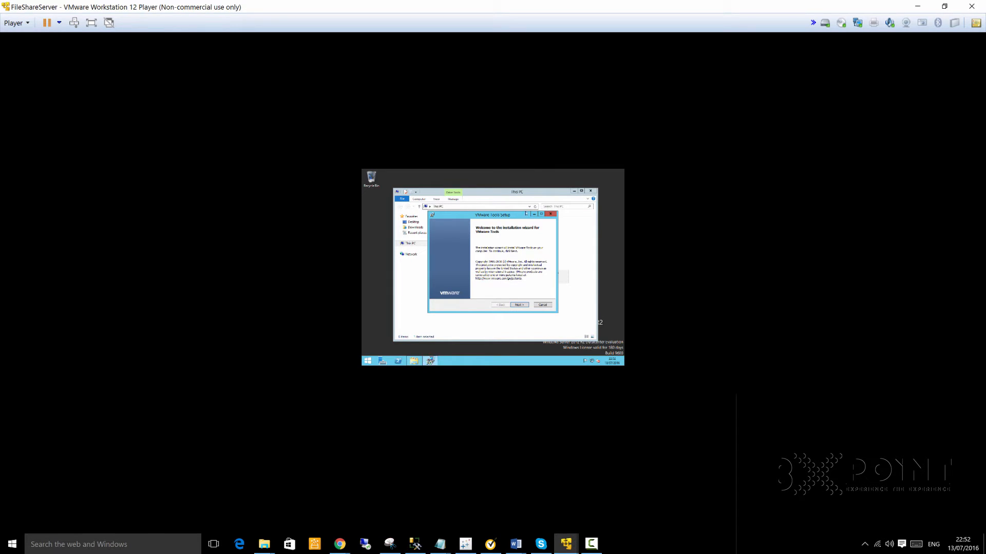
{"action": "left_click", "coordinate": [519, 305]}
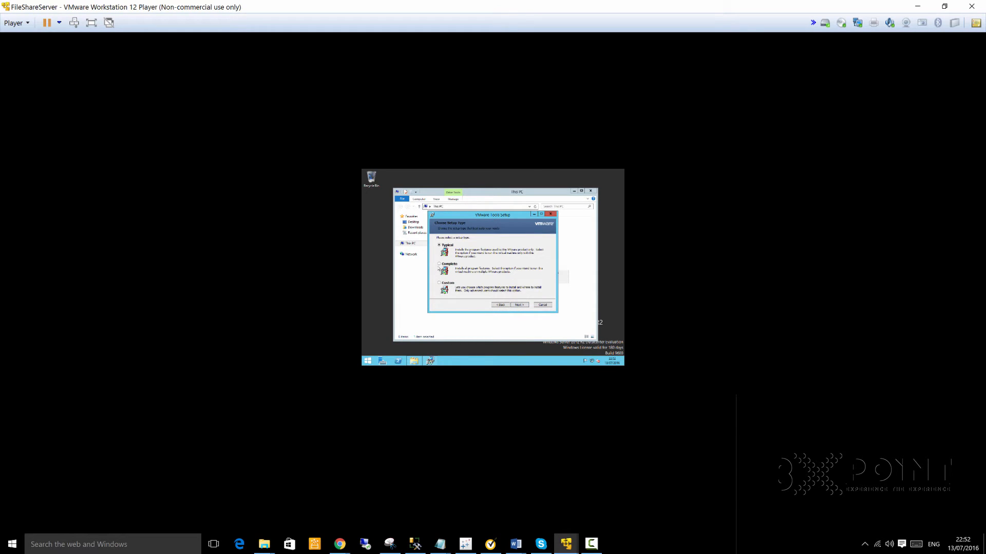
{"action": "left_click", "coordinate": [445, 264]}
{"action": "left_click", "coordinate": [520, 305]}
{"action": "left_click", "coordinate": [519, 305]}
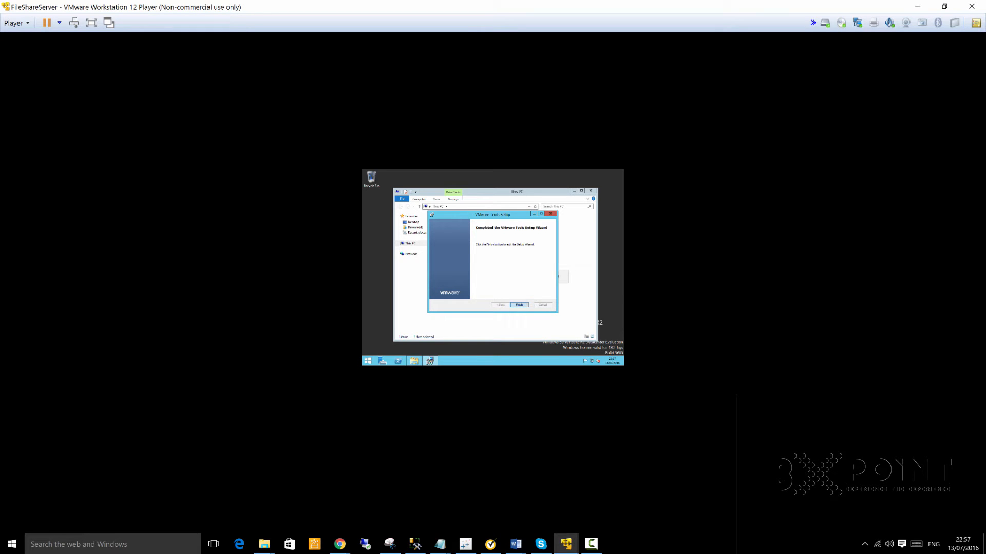
{"action": "left_click", "coordinate": [519, 305]}
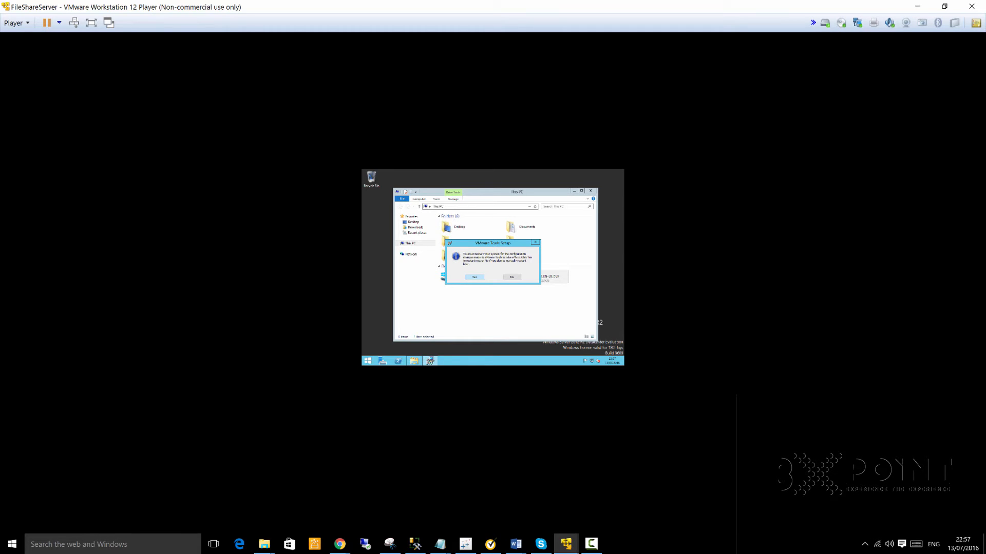
{"action": "left_click", "coordinate": [475, 278]}
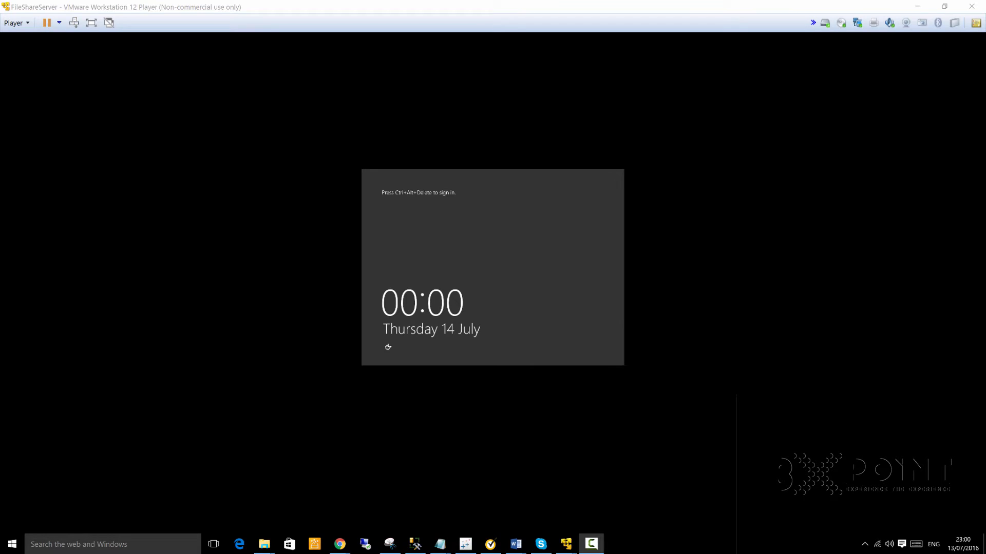
- Sign in to the restarted FileShareServer guest with Ctrl+Alt+Del and the account password
{"action": "left_click", "coordinate": [466, 229]}
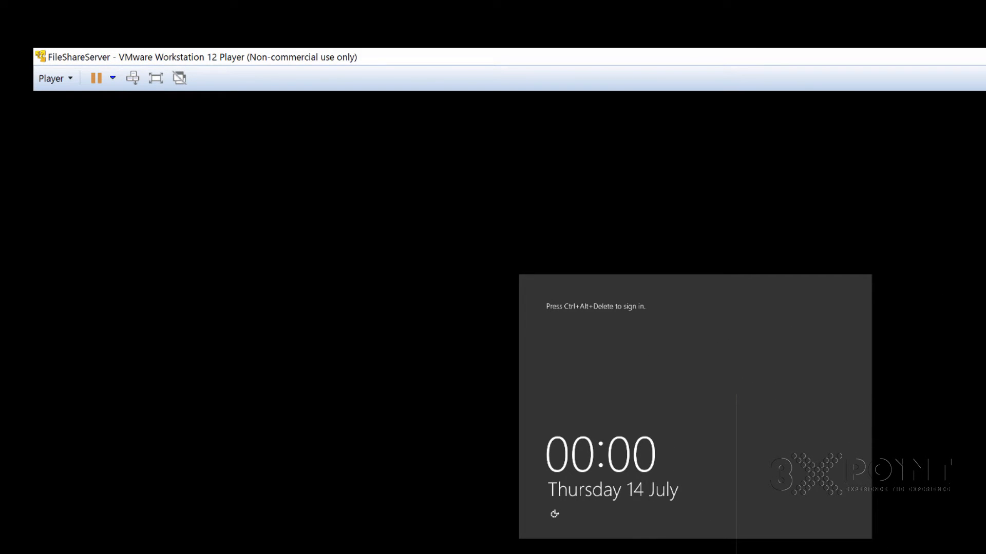
{"action": "key", "text": "ctrl+alt+Delete"}
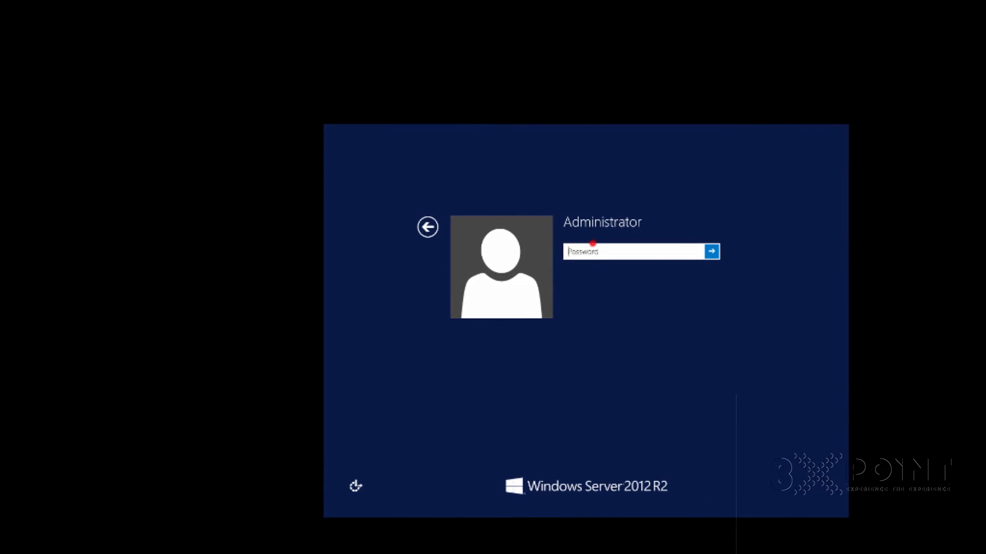
{"action": "left_click", "coordinate": [593, 254]}
{"action": "type", "text": "••••••••••••••"}
{"action": "key", "text": "Return"}
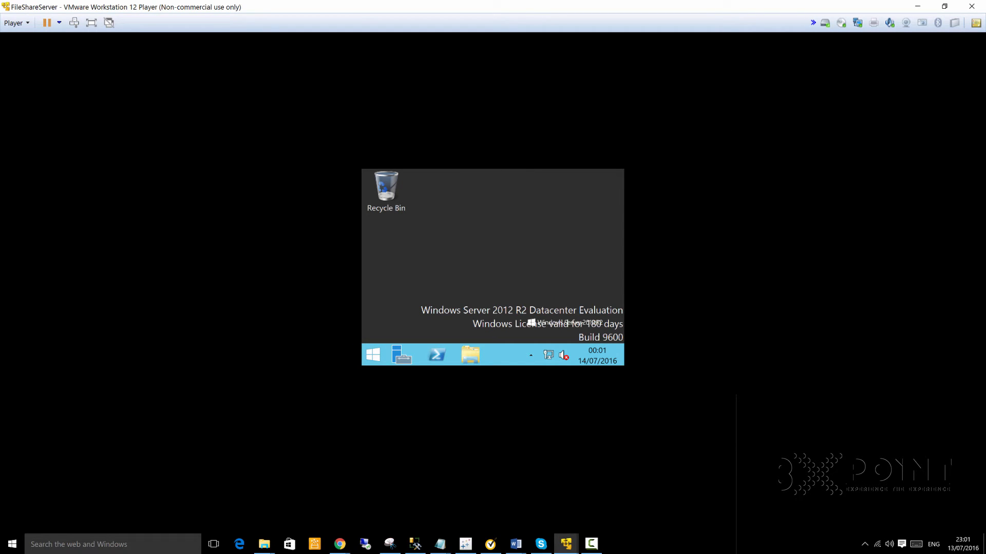
- Open the guest's Screen Resolution settings from the desktop shortcut menu
{"action": "key", "text": "F10"}
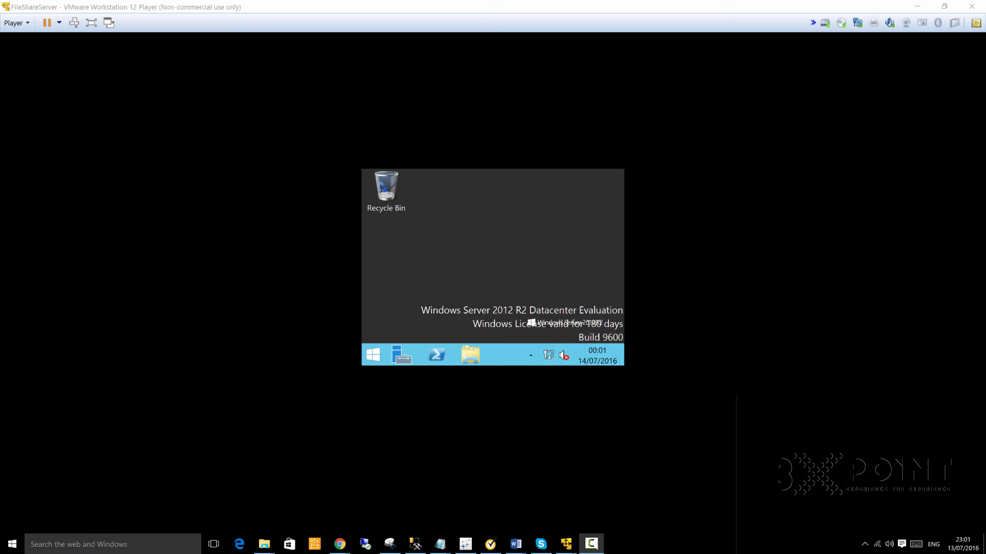
{"action": "left_click", "coordinate": [520, 244]}
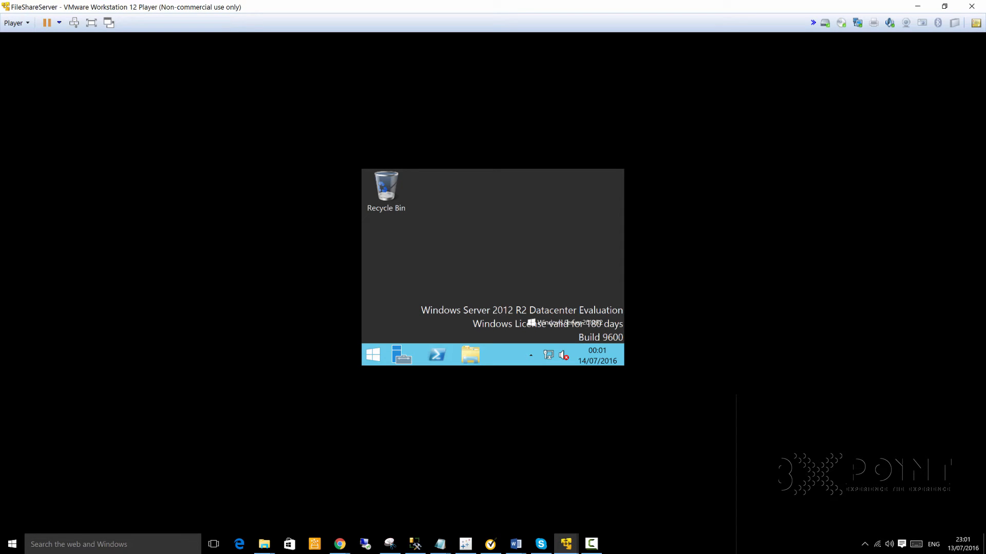
{"action": "right_click", "coordinate": [516, 226]}
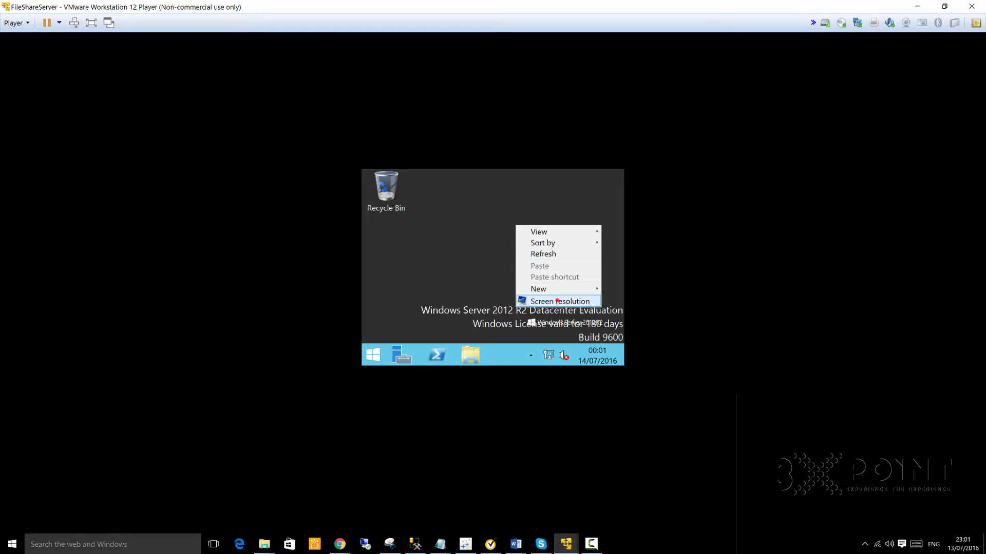
{"action": "left_click", "coordinate": [557, 300]}
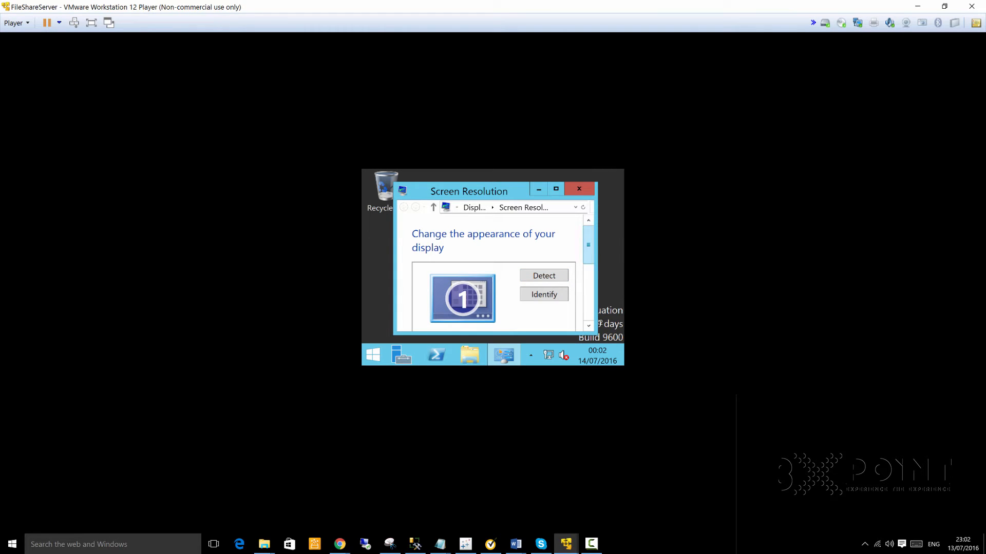
{"action": "scroll", "coordinate": [493, 274], "scroll_direction": "down", "scroll_amount": 3}
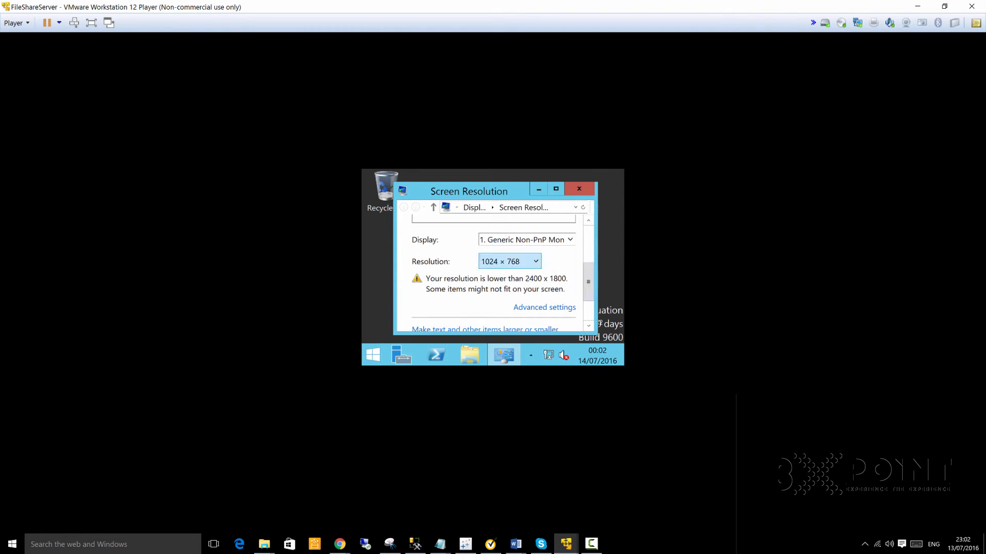
{"action": "left_click", "coordinate": [532, 261]}
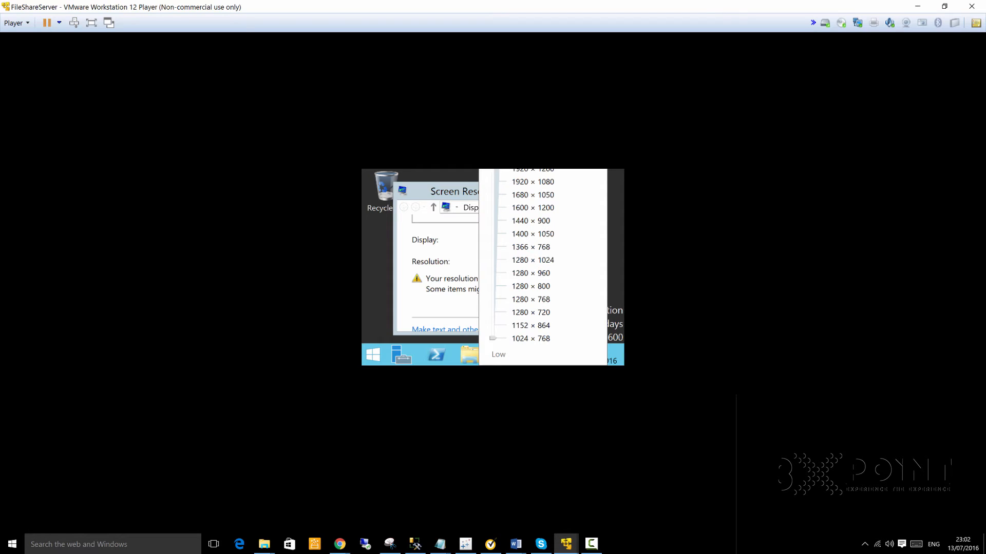
- Set the resolution to 1920 × 1200, apply and keep it, then close the dialog and Server Manager
{"action": "left_click_drag", "start_coordinate": [493, 338], "coordinate": [493, 170]}
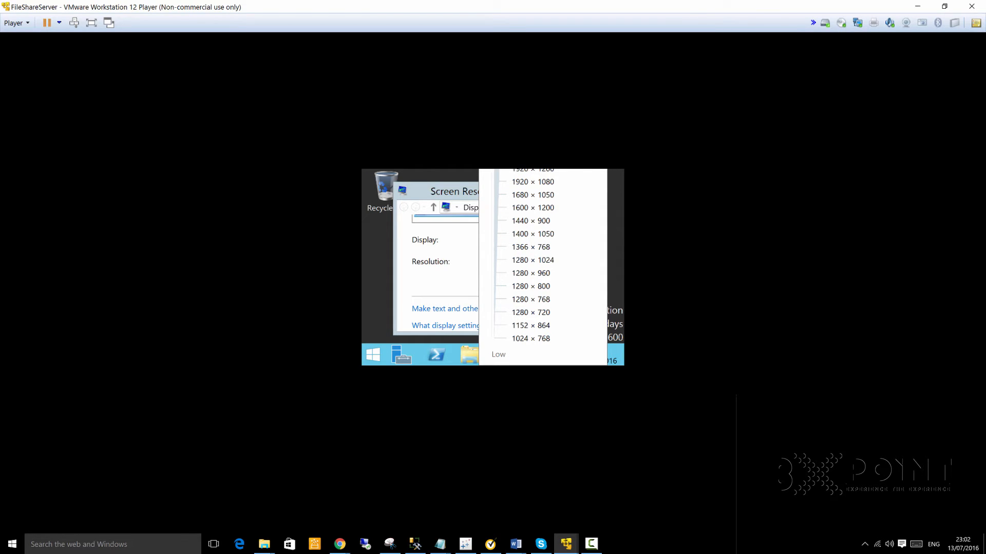
{"action": "left_click", "coordinate": [519, 170]}
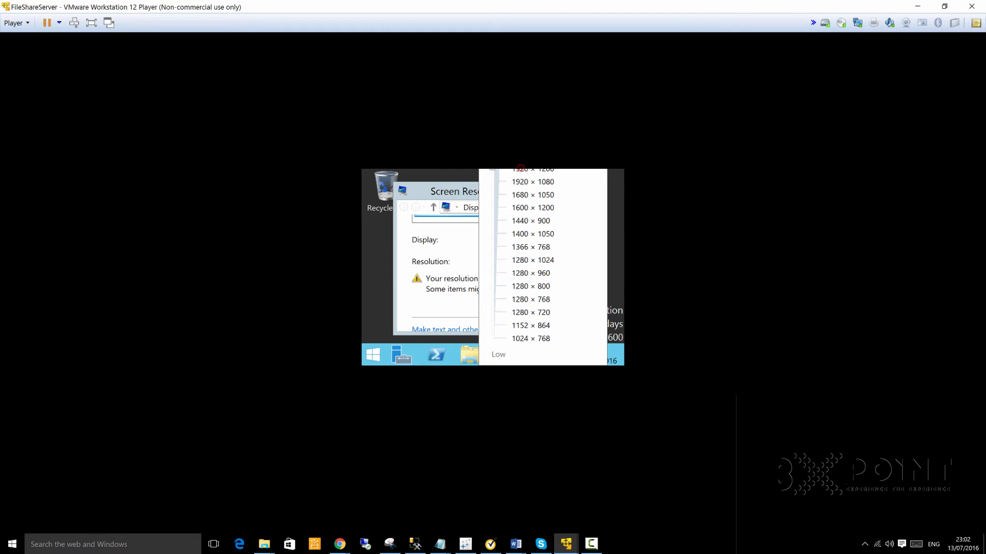
{"action": "left_click", "coordinate": [536, 170]}
{"action": "left_click", "coordinate": [537, 169]}
{"action": "key", "text": "Up"}
{"action": "key", "text": "Return"}
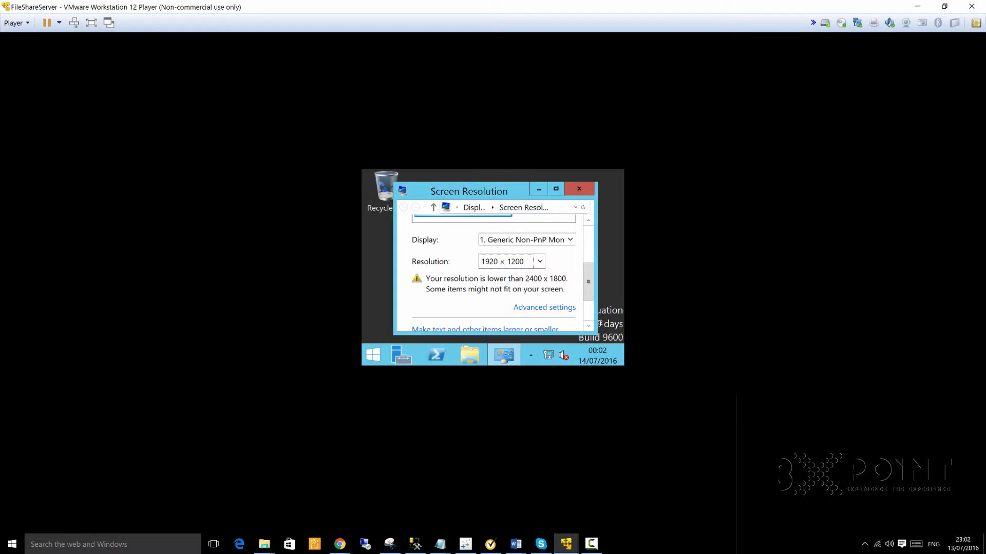
{"action": "left_click_drag", "start_coordinate": [589, 289], "coordinate": [588, 313]}
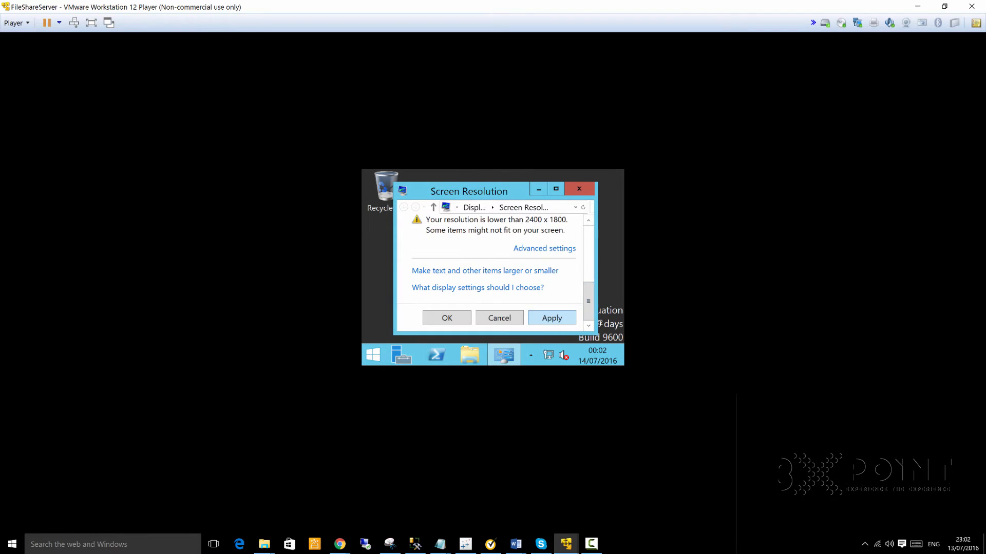
{"action": "left_click", "coordinate": [552, 317]}
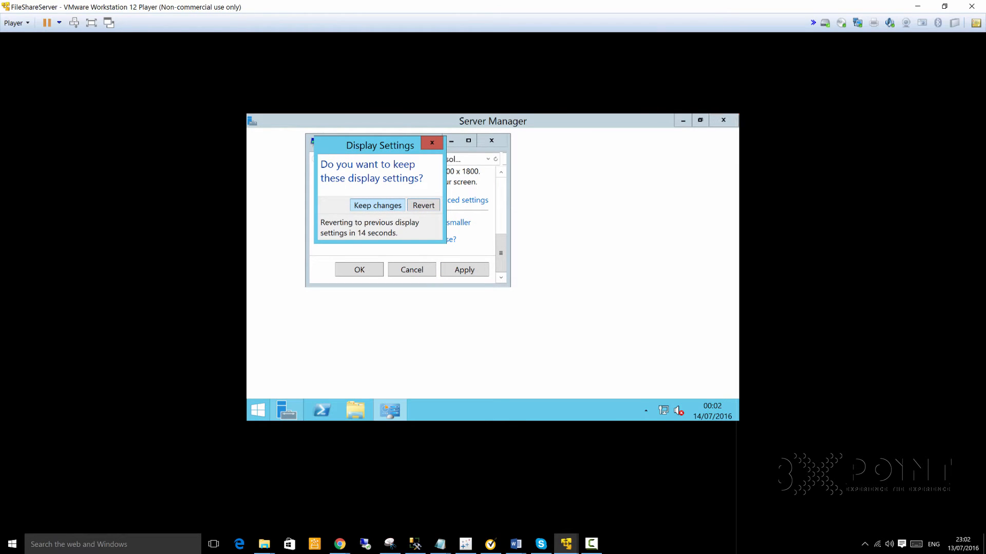
{"action": "key", "text": "Return"}
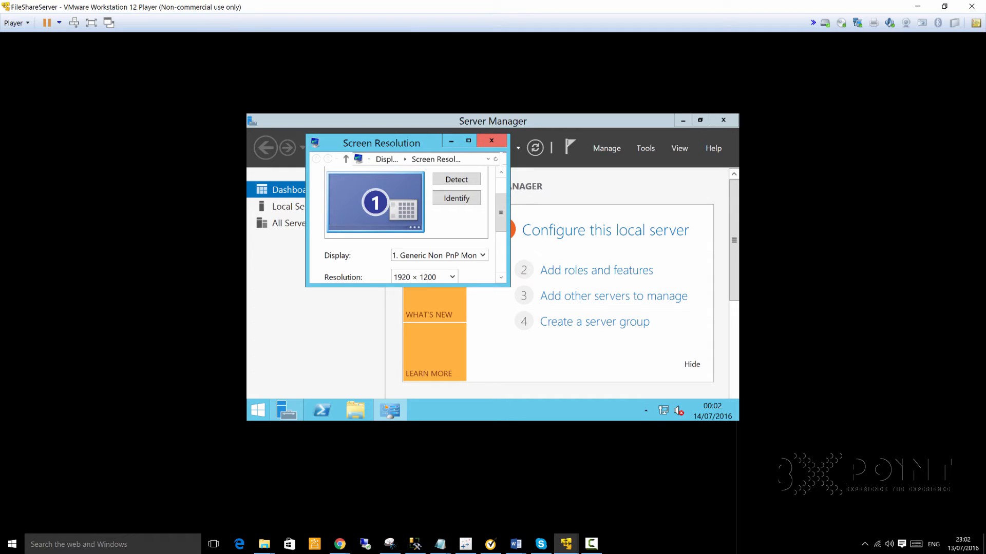
{"action": "left_click", "coordinate": [491, 141]}
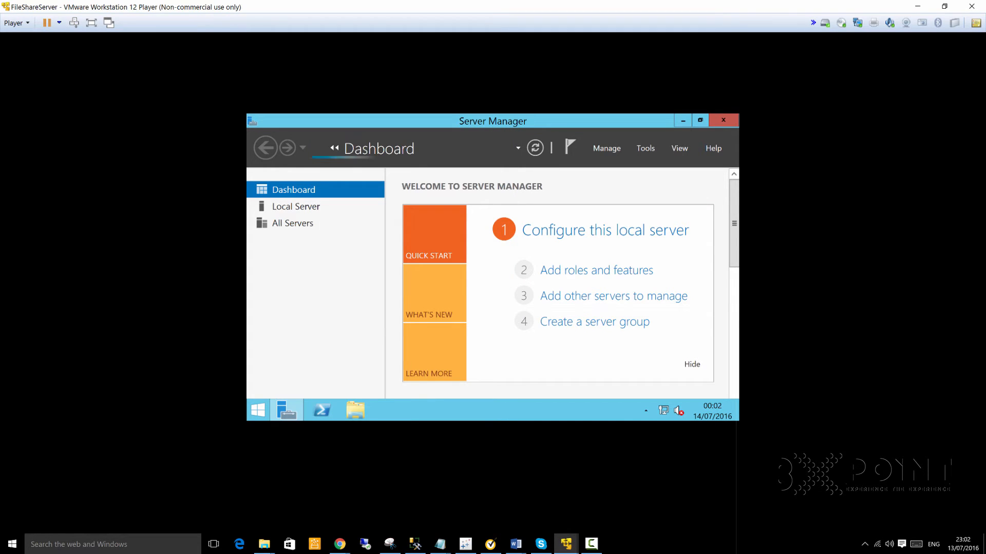
{"action": "left_click", "coordinate": [722, 119]}
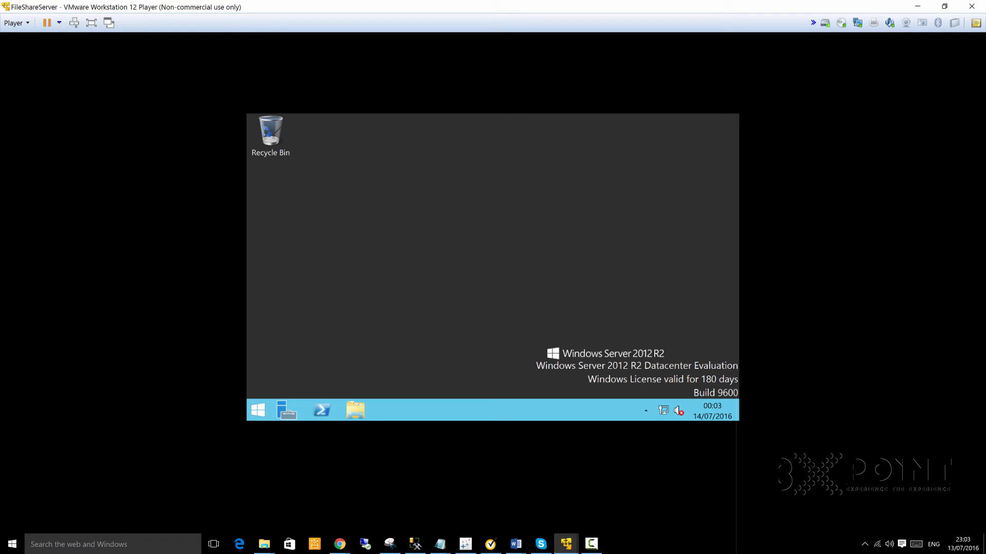
- Raise the guest resolution to 3840 × 2400, apply and keep it, and close Screen Resolution
{"action": "right_click", "coordinate": [452, 184]}
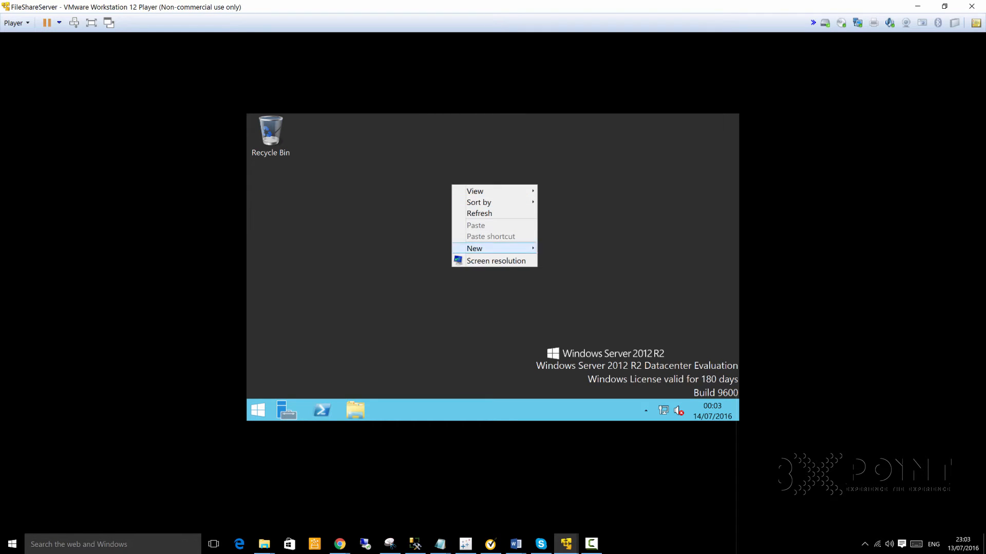
{"action": "left_click", "coordinate": [494, 260]}
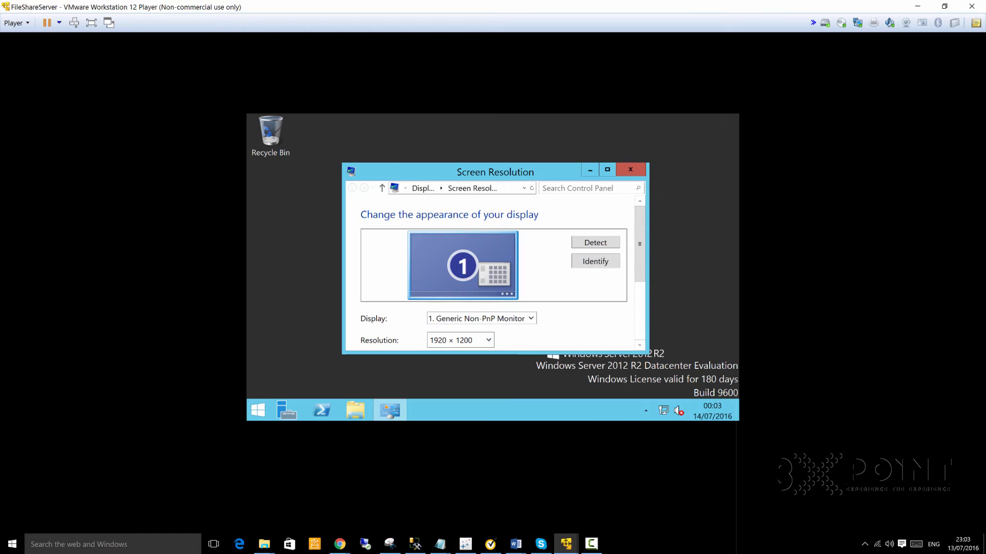
{"action": "scroll", "coordinate": [493, 272], "scroll_direction": "down", "scroll_amount": 3}
{"action": "left_click_drag", "start_coordinate": [640, 266], "coordinate": [639, 271]}
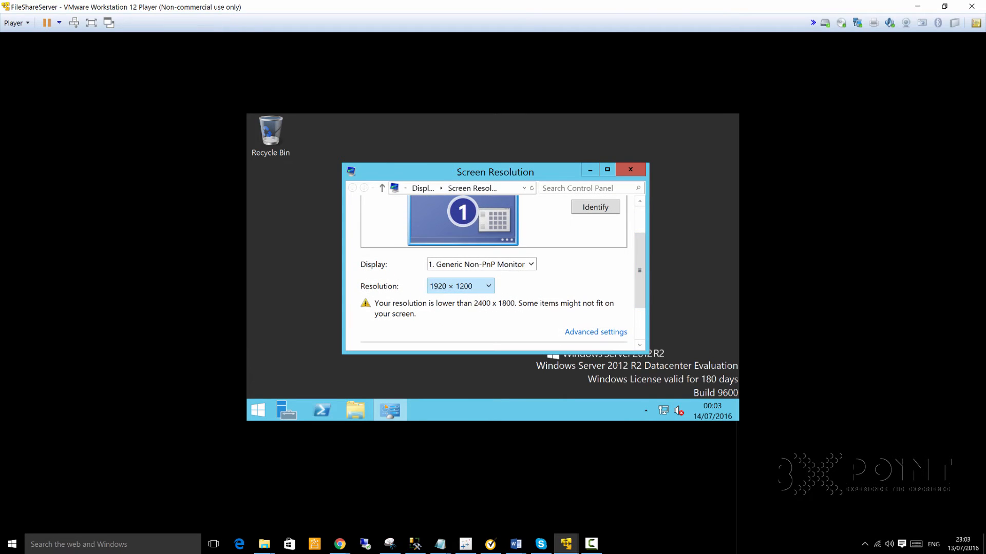
{"action": "left_click", "coordinate": [459, 286]}
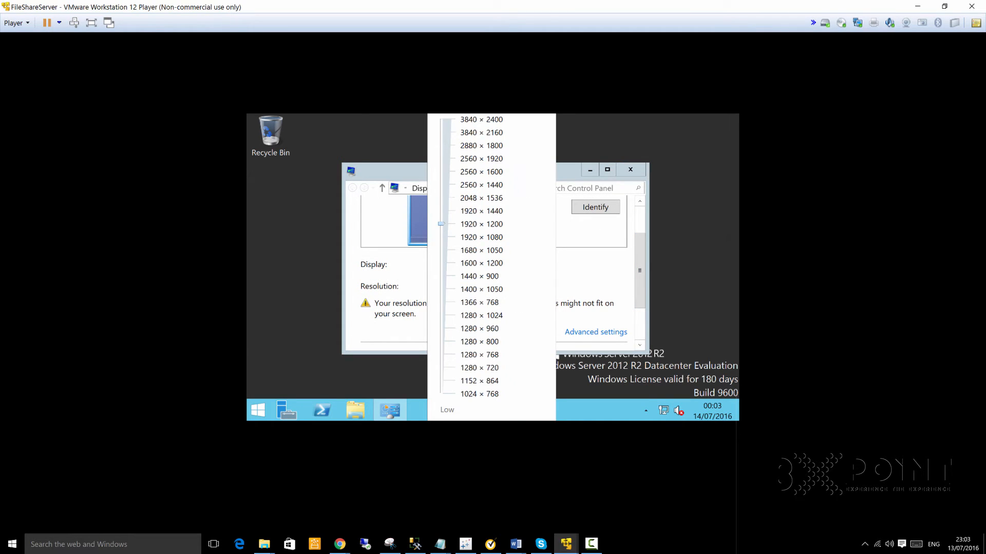
{"action": "left_click_drag", "start_coordinate": [441, 223], "coordinate": [441, 120]}
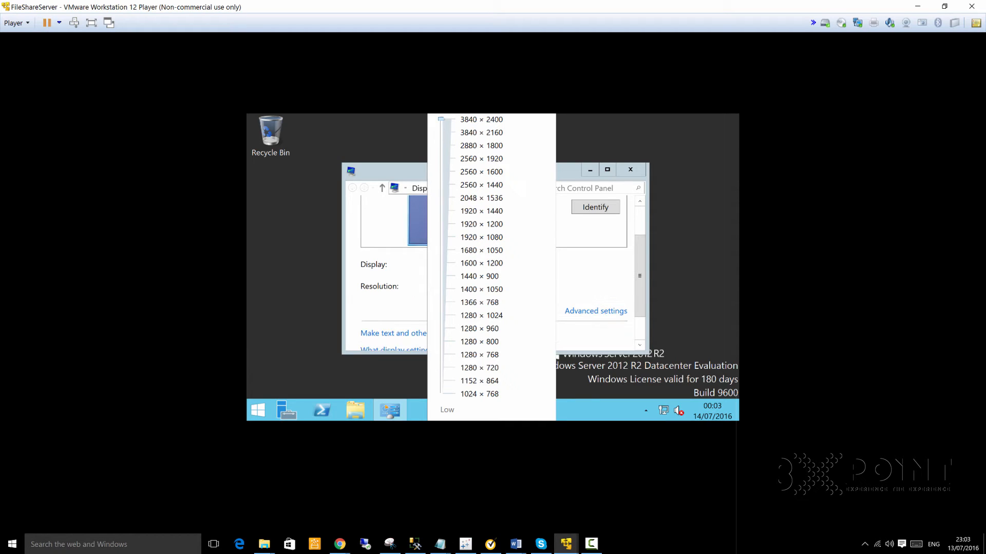
{"action": "key", "text": "Return"}
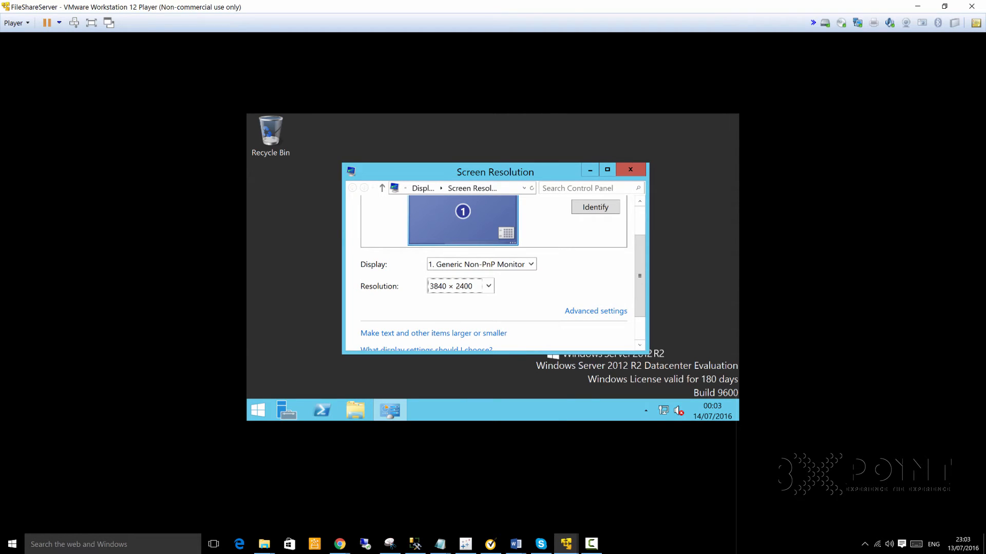
{"action": "scroll", "coordinate": [493, 277], "scroll_direction": "down", "scroll_amount": 2}
{"action": "left_click", "coordinate": [600, 337]}
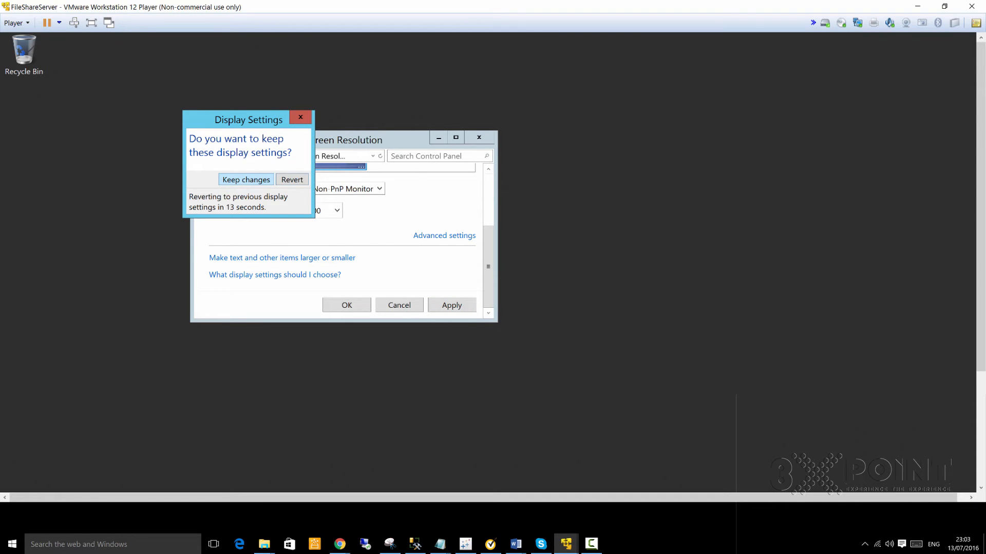
{"action": "key", "text": "Return"}
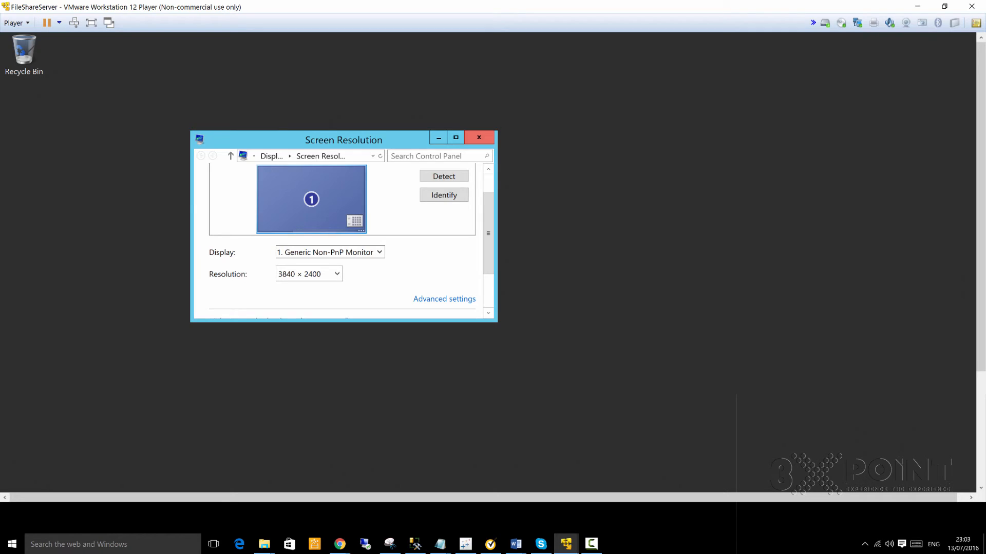
{"action": "left_click", "coordinate": [478, 137]}
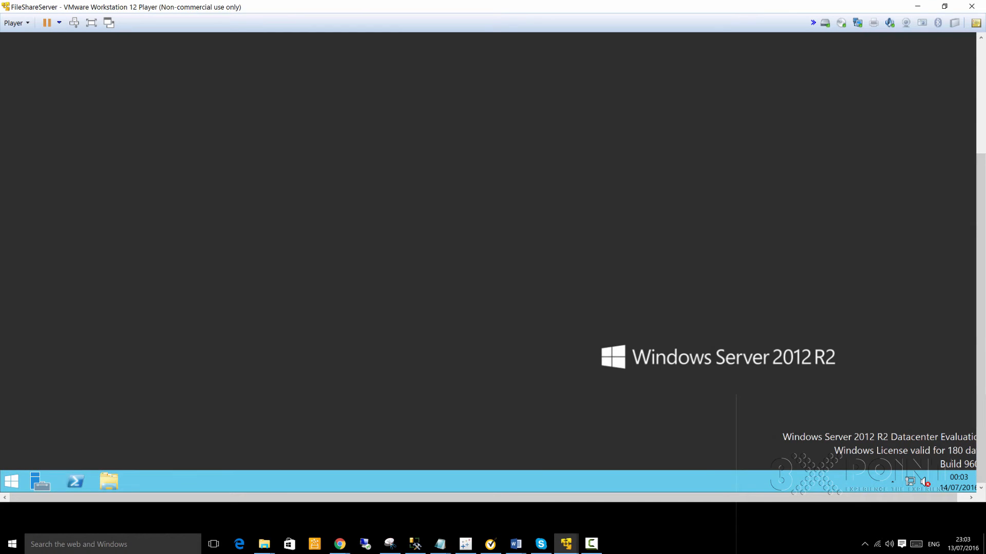
- Lower the guest resolution to 2560 × 1920, apply and keep the change
{"action": "right_click", "coordinate": [396, 171]}
{"action": "left_click", "coordinate": [436, 245]}
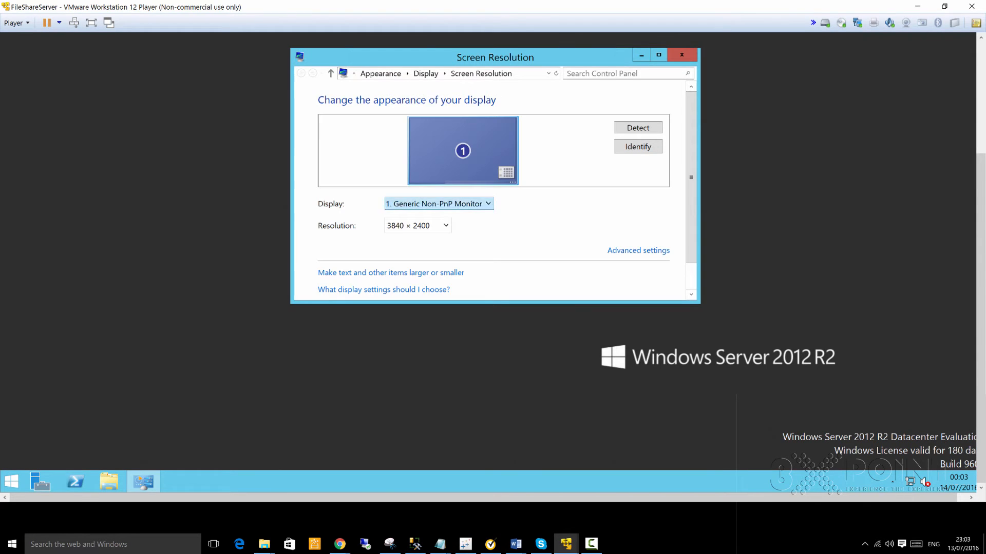
{"action": "left_click", "coordinate": [430, 225]}
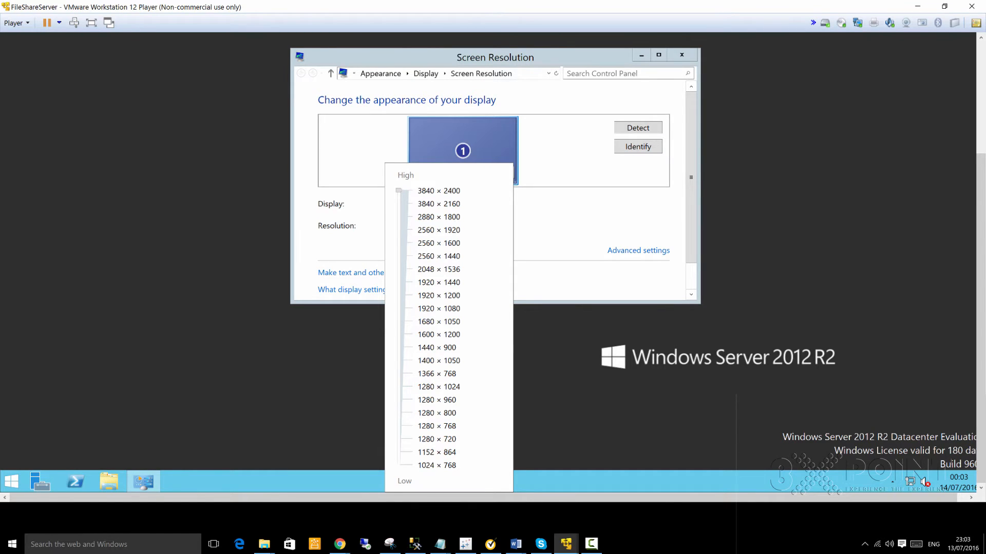
{"action": "left_click_drag", "start_coordinate": [399, 190], "coordinate": [399, 230]}
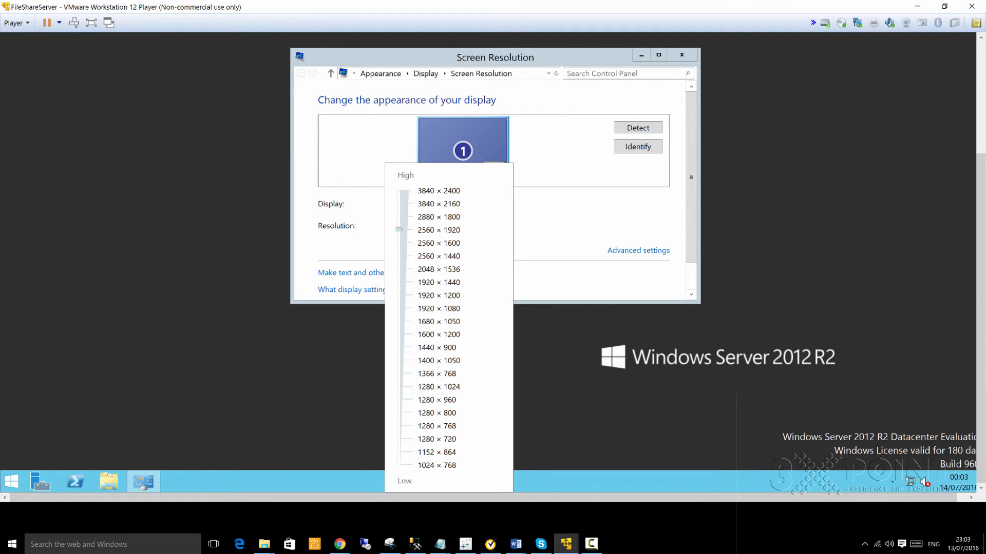
{"action": "key", "text": "Return"}
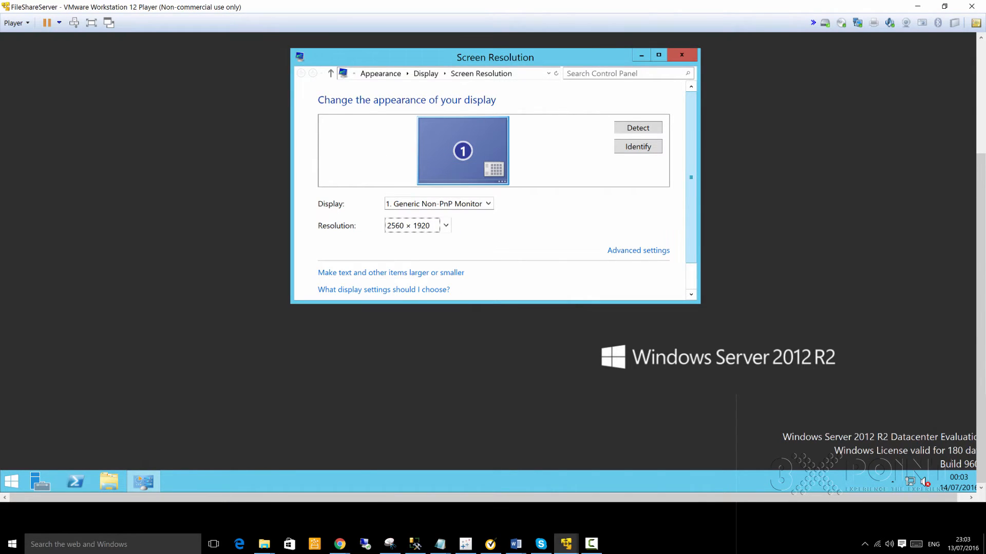
{"action": "left_click_drag", "start_coordinate": [691, 177], "coordinate": [691, 206]}
{"action": "left_click", "coordinate": [645, 286]}
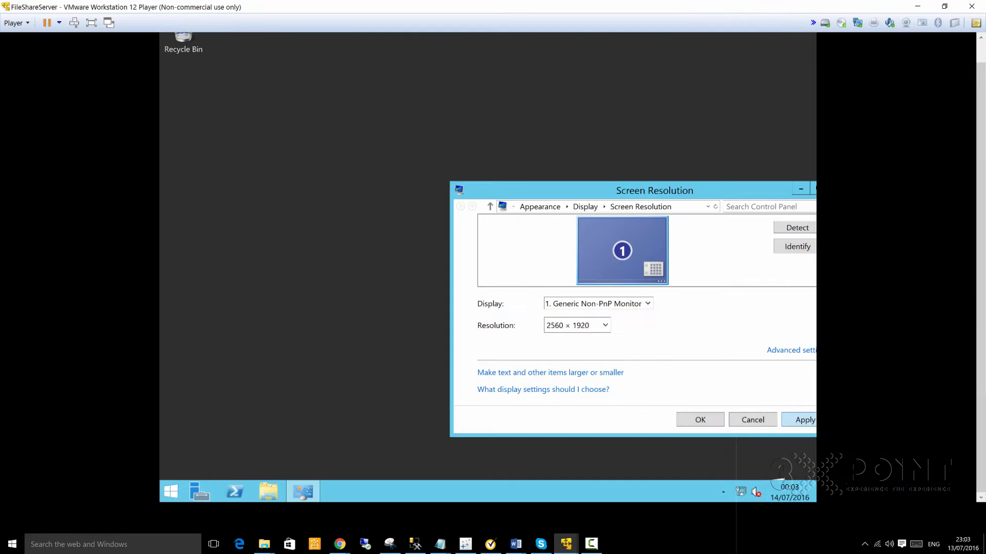
{"action": "key", "text": "Return"}
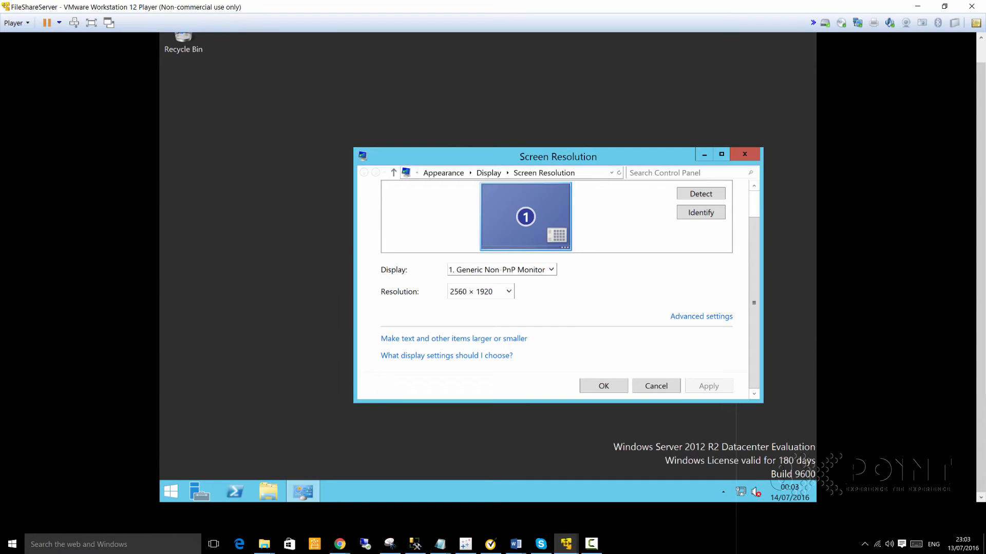
{"action": "left_click", "coordinate": [745, 154]}
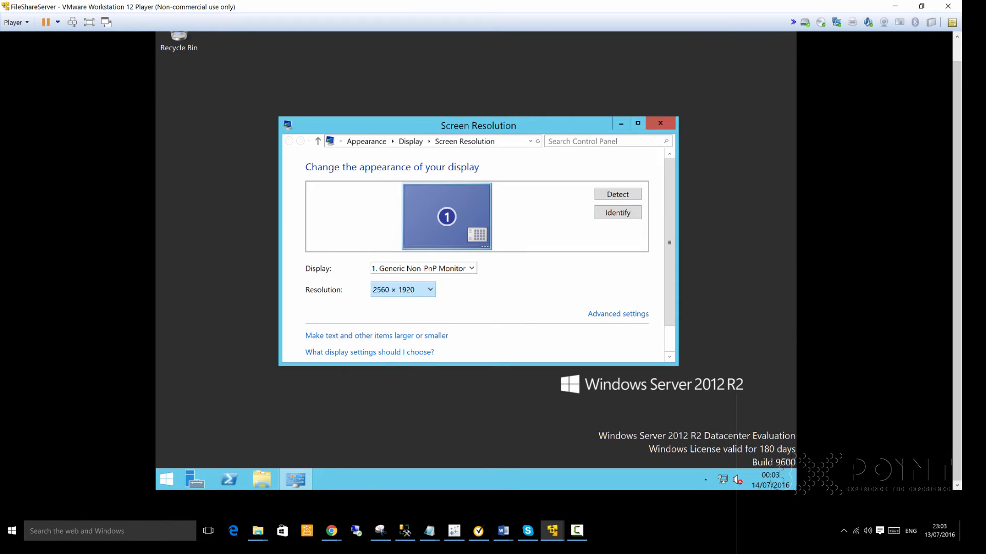
- Try 3840 × 2160, revert to the previous display settings, and close Screen Resolution
{"action": "key", "text": "alt+Down"}
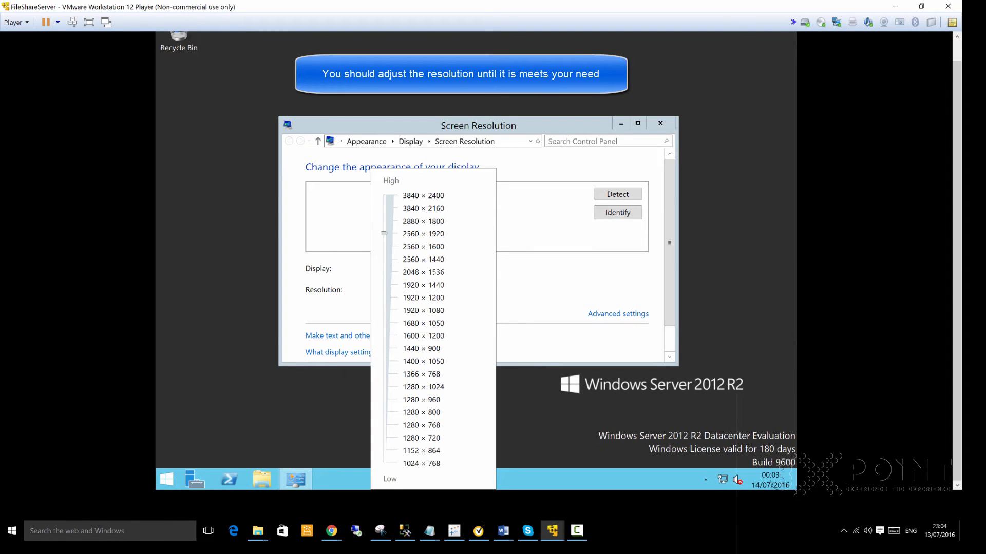
{"action": "key", "text": "Up"}
{"action": "key", "text": "Up"}
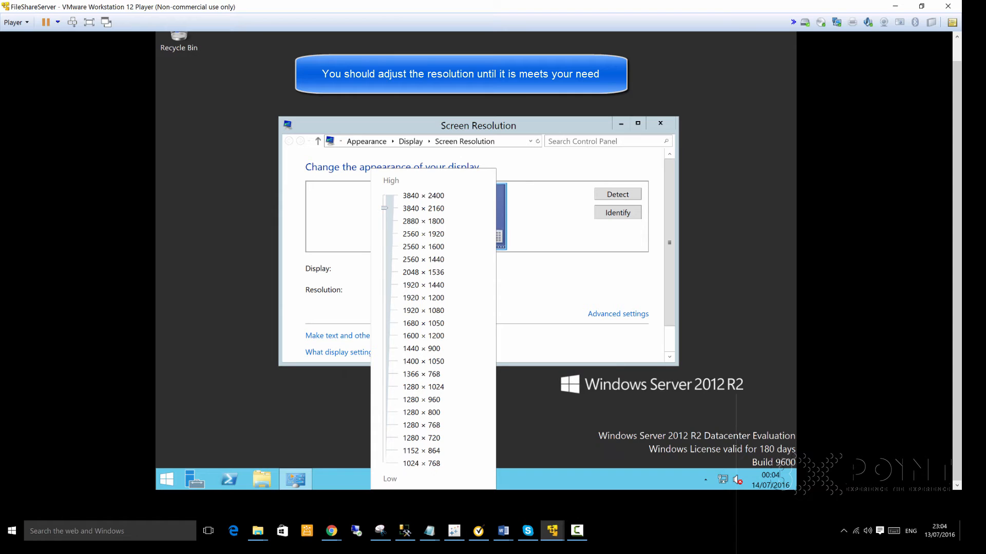
{"action": "key", "text": "Return"}
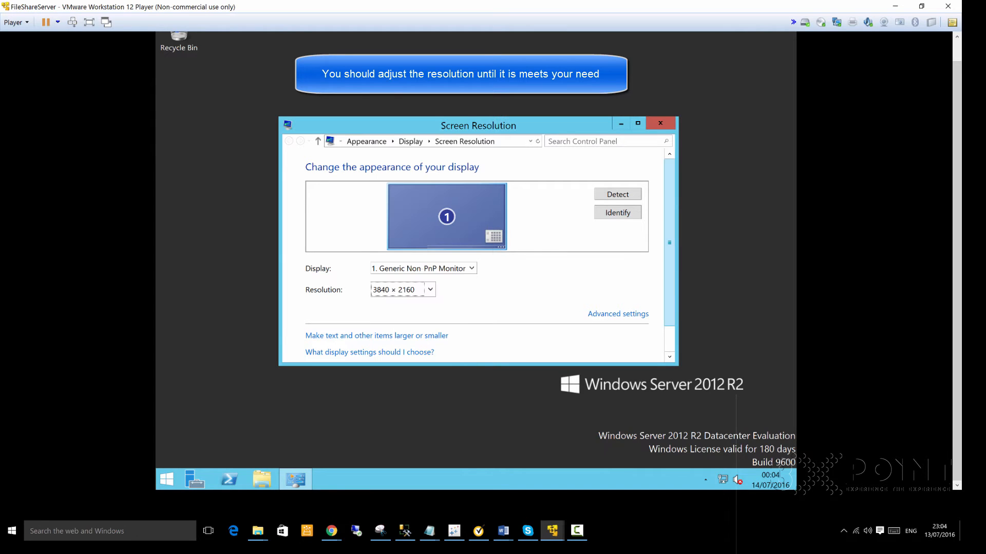
{"action": "left_click_drag", "start_coordinate": [669, 242], "coordinate": [669, 269]}
{"action": "left_click", "coordinate": [625, 349]}
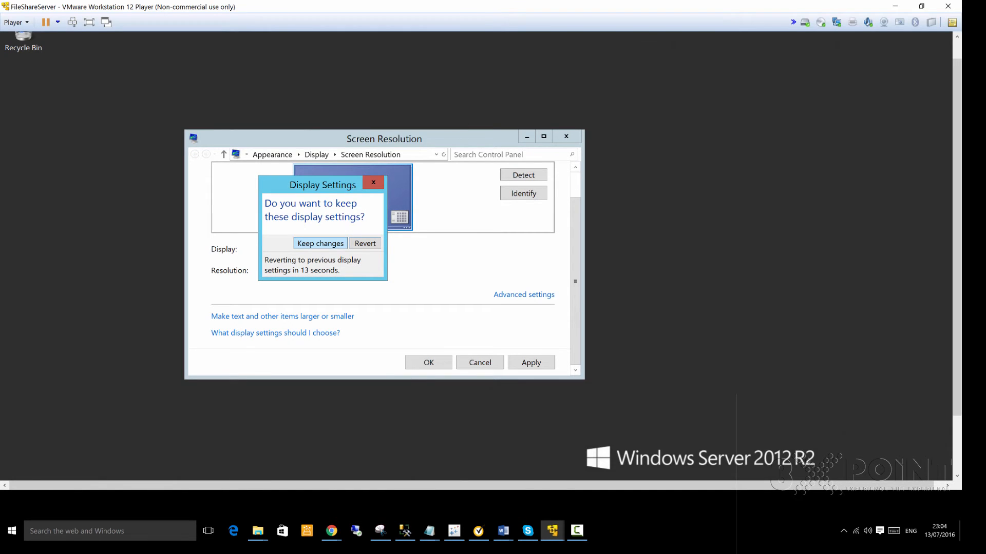
{"action": "left_click", "coordinate": [365, 243]}
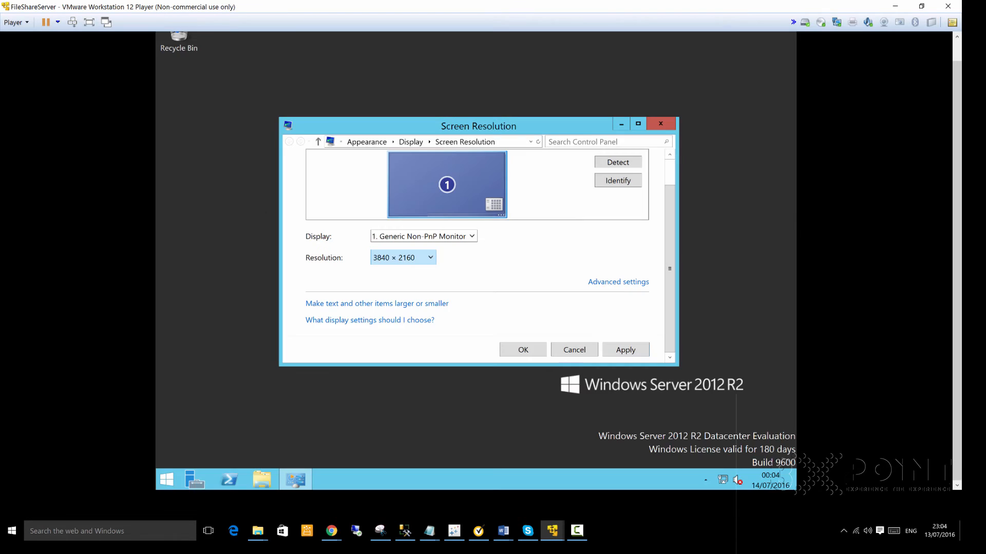
{"action": "left_click", "coordinate": [403, 258]}
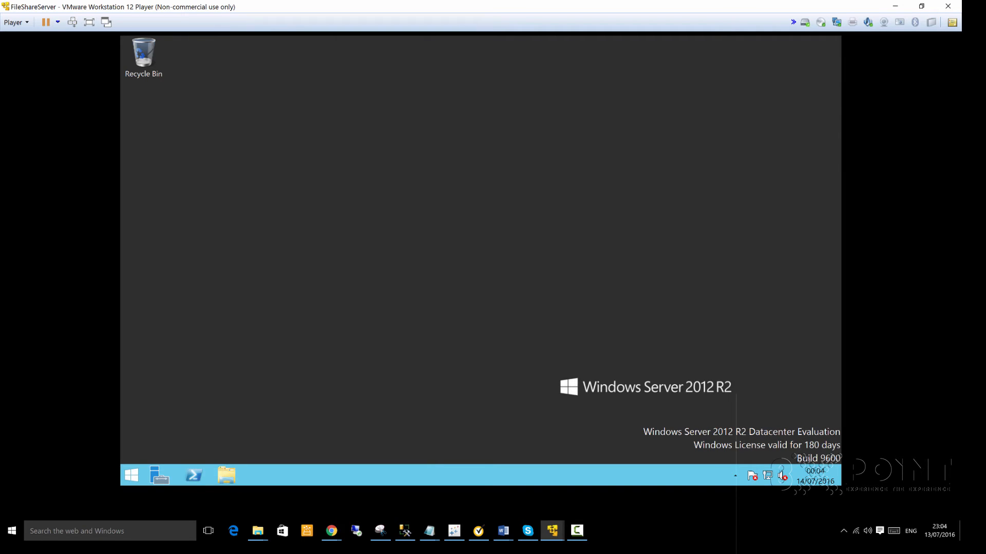
- Open This PC in the guest's File Explorer maximized, with the Notepad notes brought forward
{"action": "left_click", "coordinate": [226, 476]}
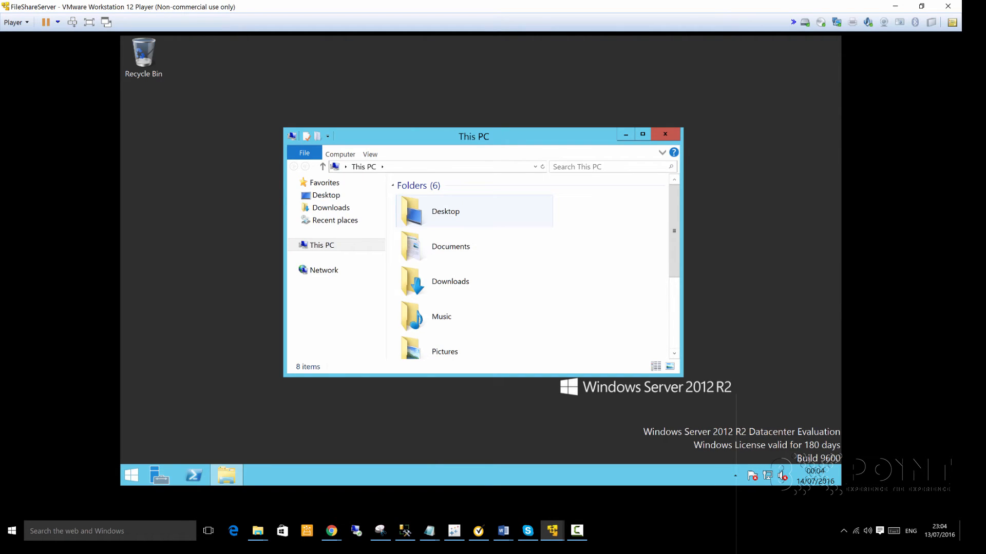
{"action": "scroll", "coordinate": [529, 267], "scroll_direction": "down", "scroll_amount": 3}
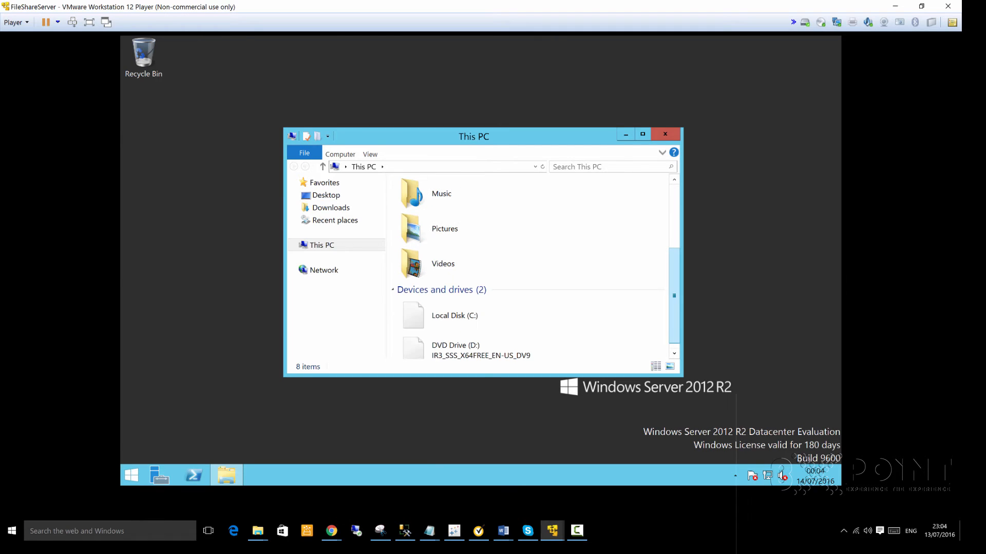
{"action": "scroll", "coordinate": [529, 267], "scroll_direction": "up", "scroll_amount": 3}
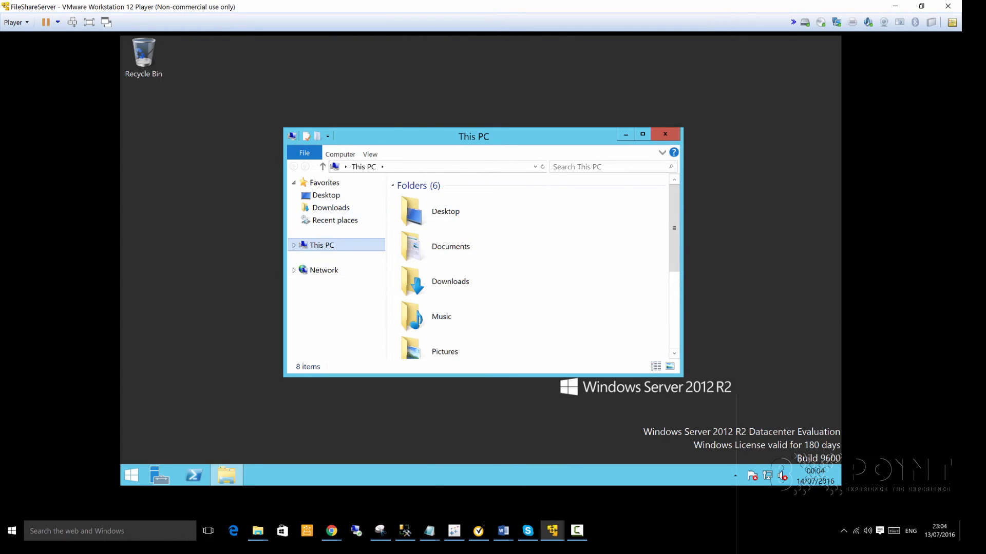
{"action": "left_click", "coordinate": [642, 134]}
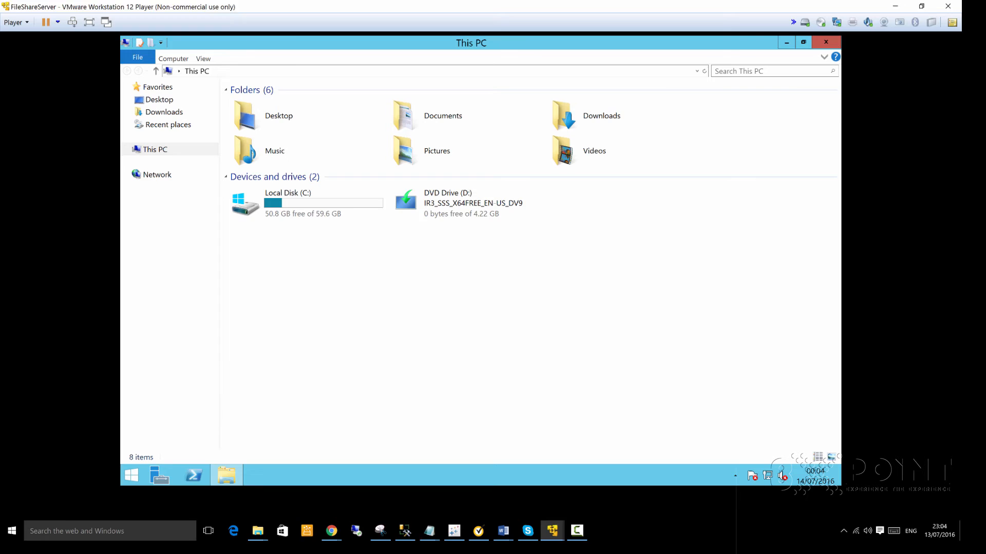
{"action": "left_click_drag", "start_coordinate": [961, 206], "coordinate": [458, 55]}
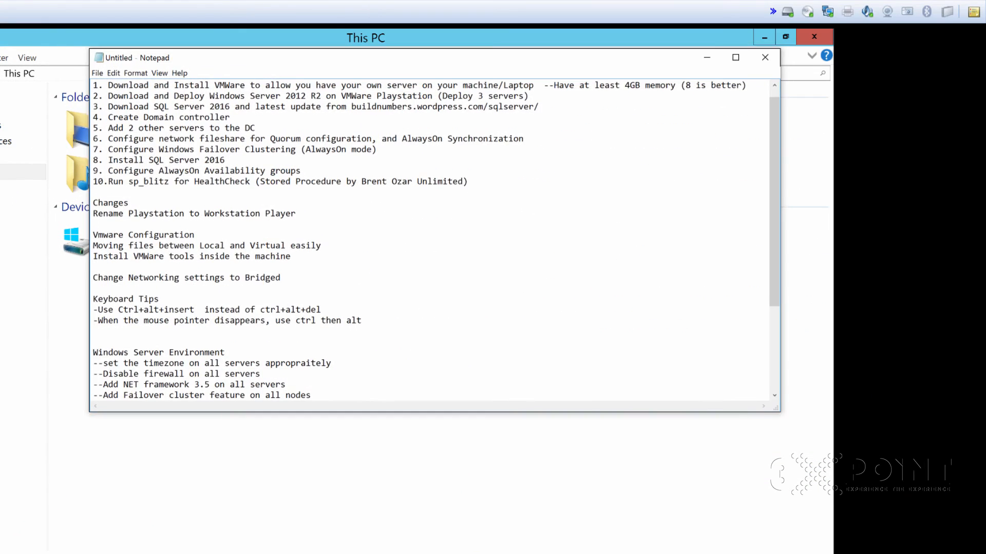
- Replace Playstation in step 2 with the pasted text Workstation Player
{"action": "key", "text": "shift+Left"}
{"action": "key", "text": "shift+Left"}
{"action": "key", "text": "shift+Left"}
{"action": "key", "text": "shift+Left"}
{"action": "key", "text": "shift+Left"}
{"action": "key", "text": "shift+Left"}
{"action": "key", "text": "shift+Left"}
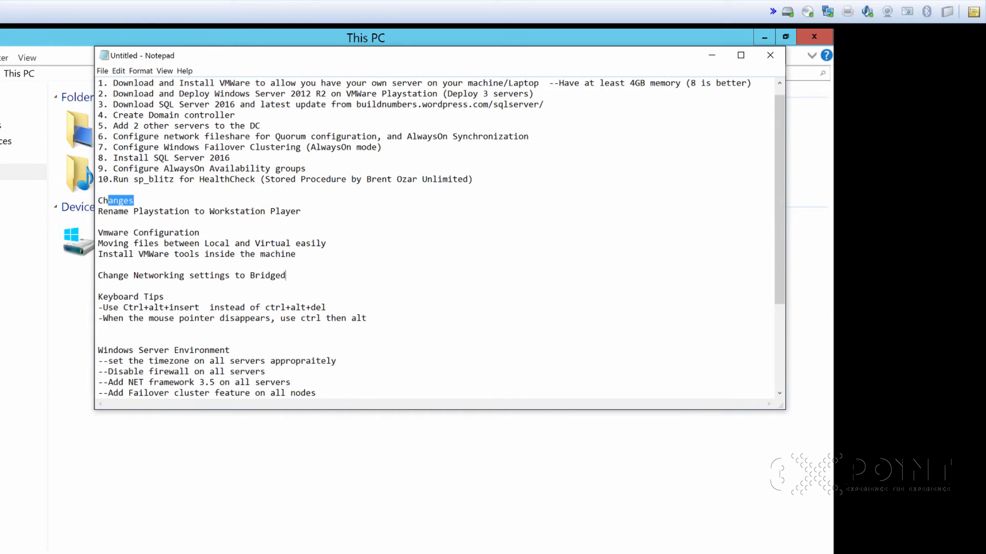
{"action": "key", "text": "Down"}
{"action": "key", "text": "Down"}
{"action": "key", "text": "Down"}
{"action": "key", "text": "End"}
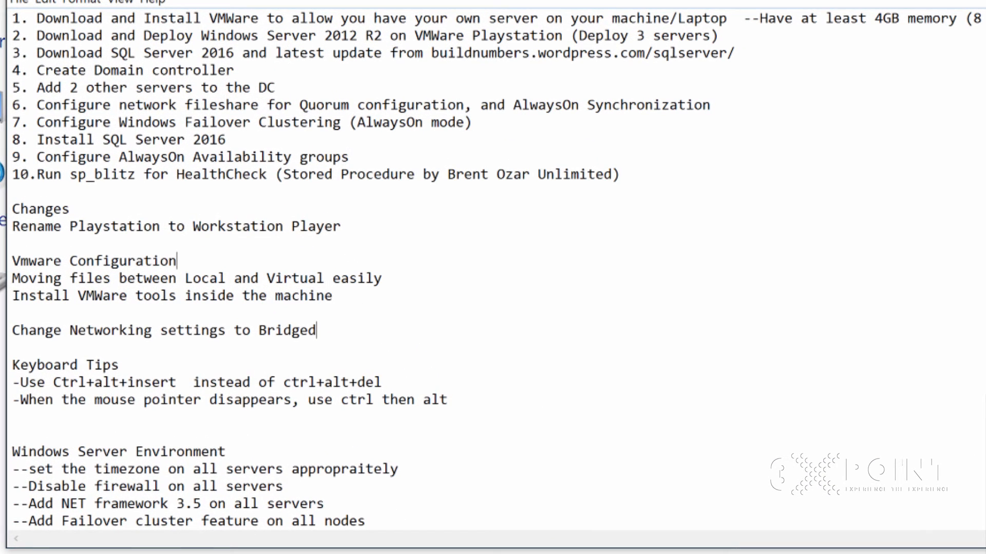
{"action": "key", "text": "Up"}
{"action": "key", "text": "Up"}
{"action": "left_click_drag", "start_coordinate": [570, 36], "coordinate": [465, 36]}
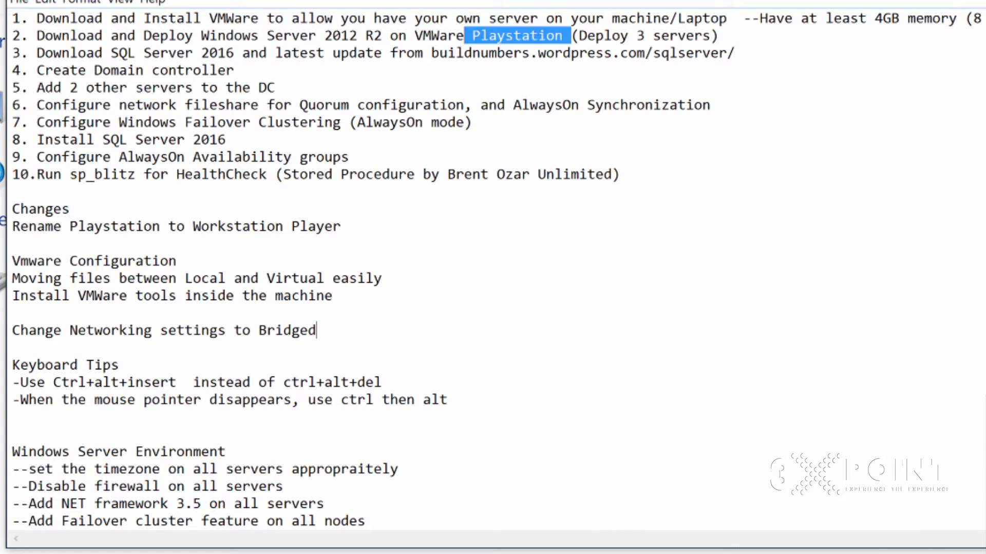
{"action": "left_click", "coordinate": [266, 278]}
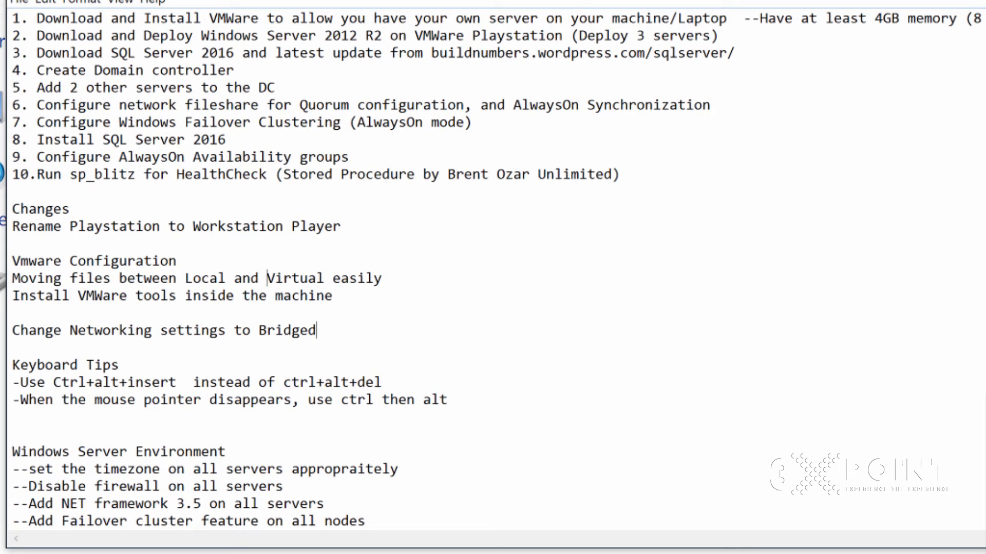
{"action": "left_click_drag", "start_coordinate": [341, 226], "coordinate": [185, 227]}
{"action": "key", "text": "ctrl+c"}
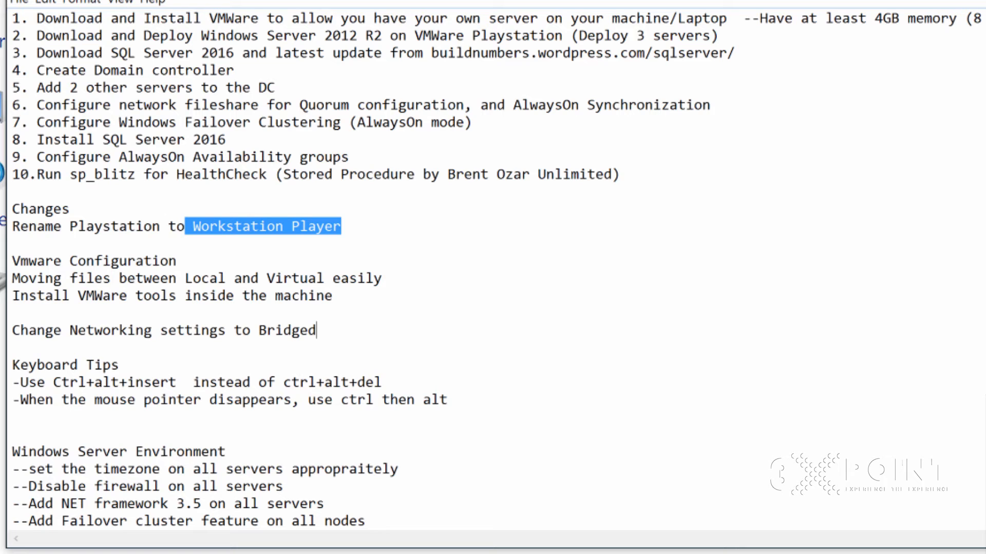
{"action": "left_click", "coordinate": [530, 35]}
{"action": "left_click_drag", "start_coordinate": [563, 35], "coordinate": [471, 35]}
{"action": "key", "text": "ctrl+v"}
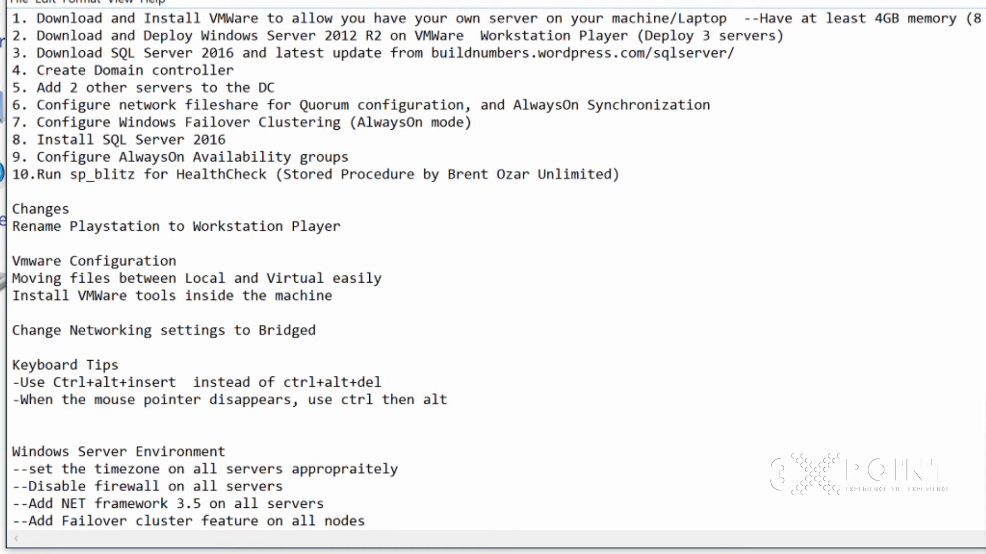
- Delete the Rename Playstation line, the Changes heading and the extra blank line
{"action": "left_click", "coordinate": [341, 226]}
{"action": "key", "text": "shift+Home"}
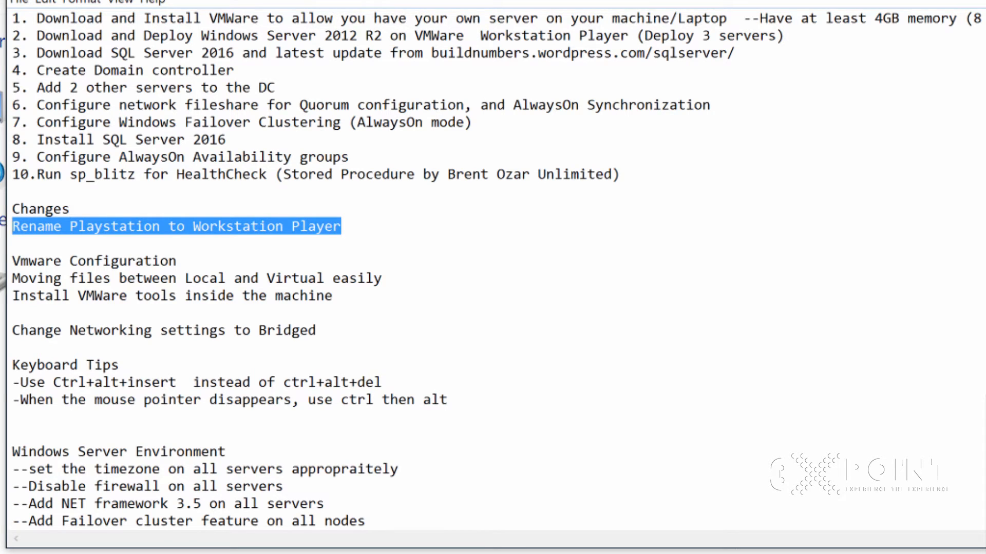
{"action": "key", "text": "BackSpace"}
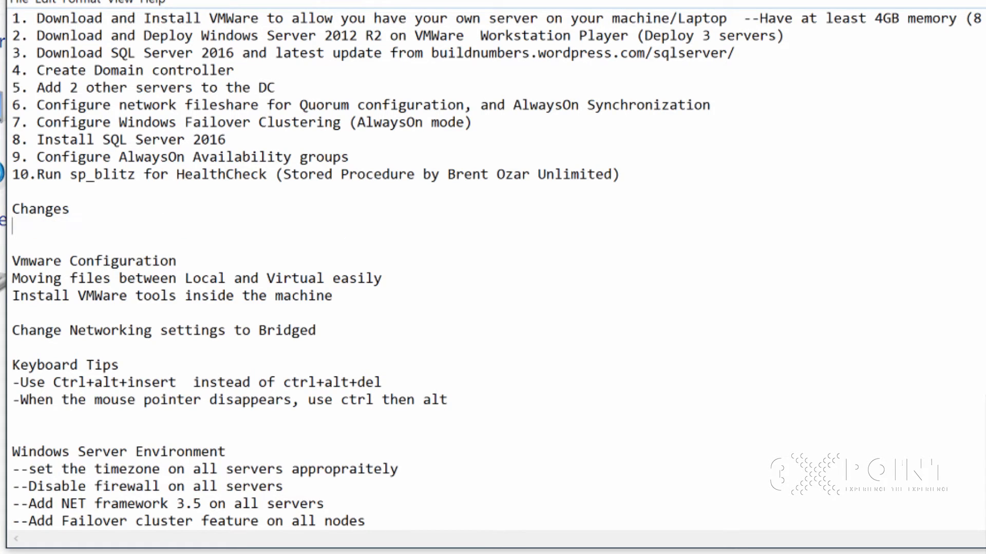
{"action": "key", "text": "shift+Left"}
{"action": "key", "text": "shift+Left"}
{"action": "key", "text": "shift+Left"}
{"action": "key", "text": "shift+Left"}
{"action": "key", "text": "shift+Left"}
{"action": "key", "text": "shift+Left"}
{"action": "key", "text": "shift+Left"}
{"action": "key", "text": "shift+Left"}
{"action": "key", "text": "BackSpace"}
{"action": "key", "text": "Delete"}
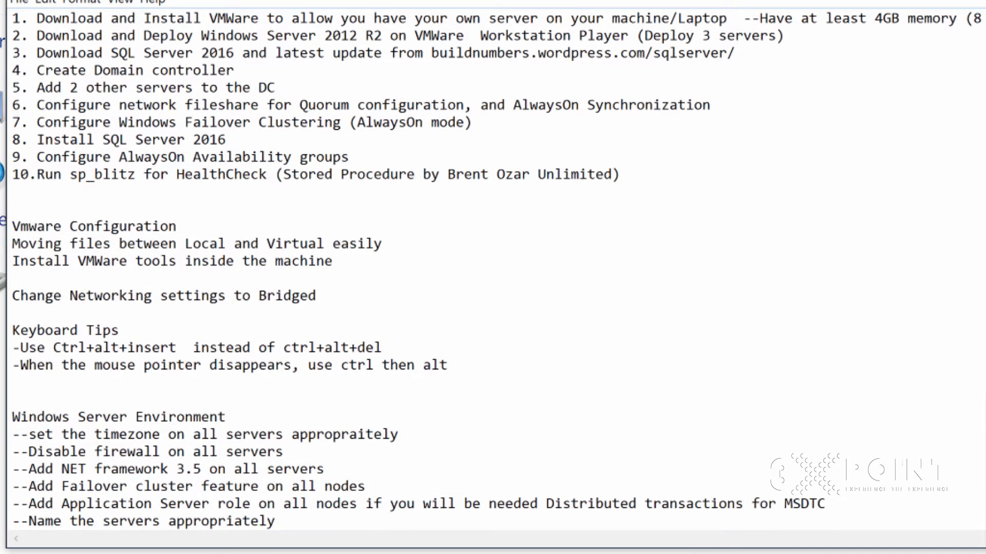
- Add ' server' after Virtual so the line reads 'Moving files between Local and Virtual server easily'
{"action": "left_click", "coordinate": [178, 227]}
{"action": "key", "text": "ctrl+shift+Left"}
{"action": "key", "text": "ctrl+shift+Left"}
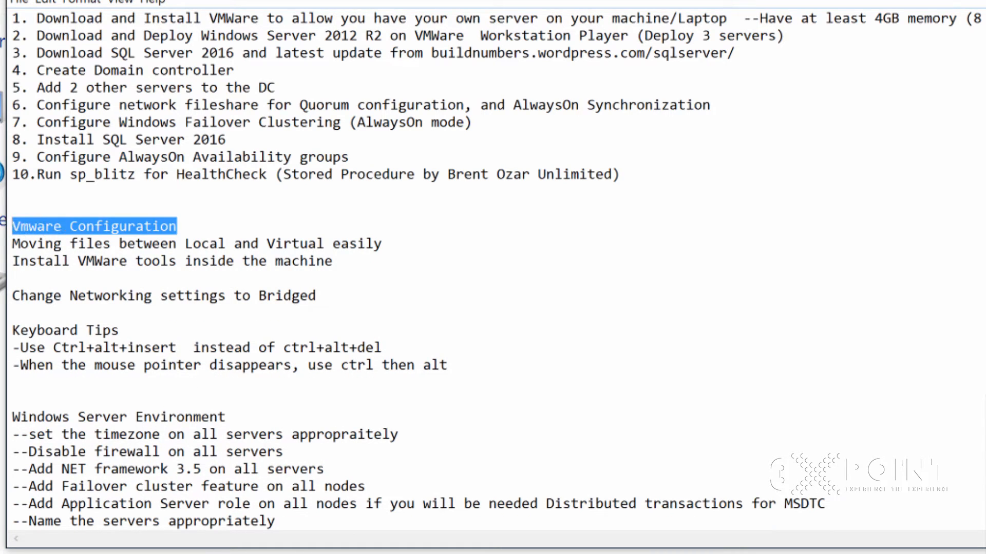
{"action": "left_click", "coordinate": [54, 244]}
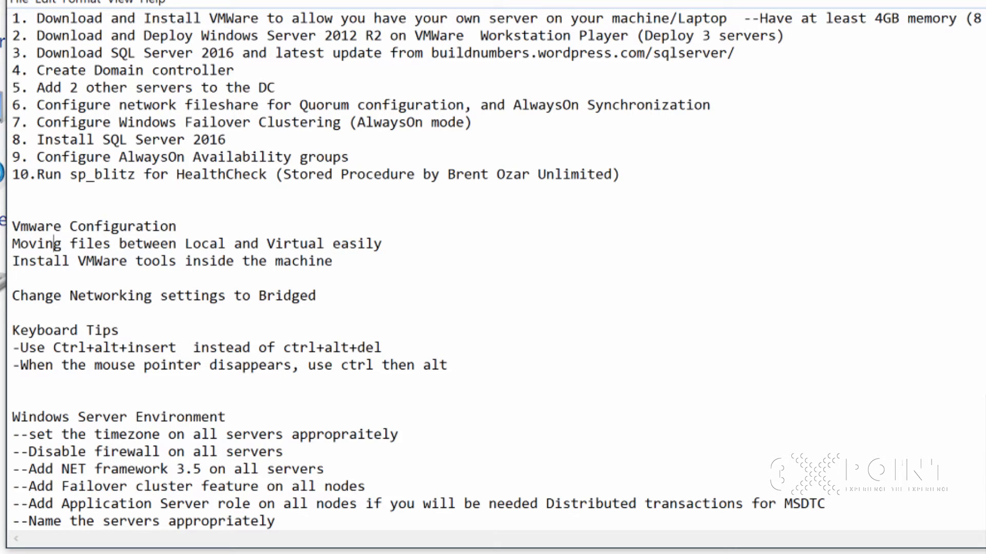
{"action": "left_click", "coordinate": [325, 244]}
{"action": "type", "text": "server"}
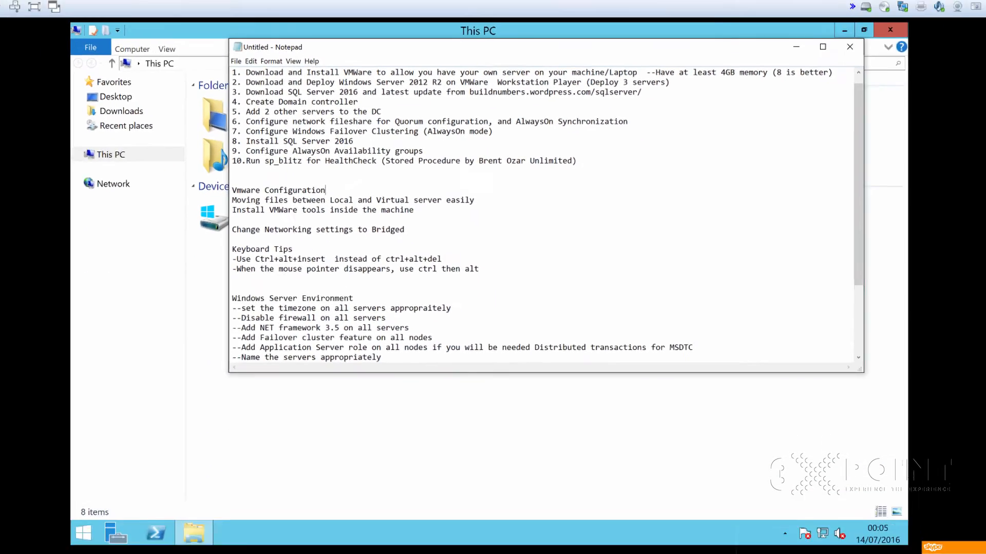
{"action": "left_click", "coordinate": [263, 544]}
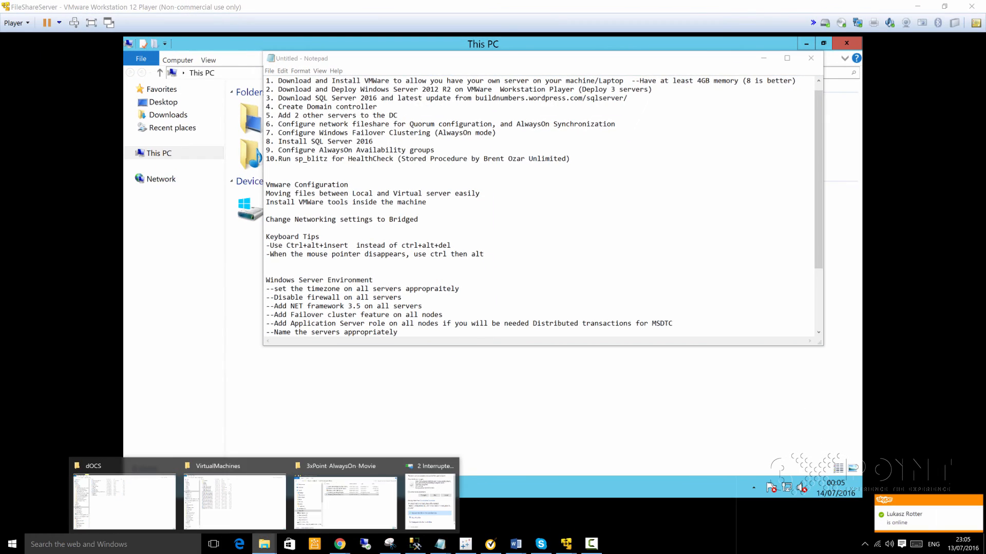
- Browse to Data (D:) > Google Drive > DBA Stuff on the host and copy 022016datasummary.txt
{"action": "left_click", "coordinate": [235, 503]}
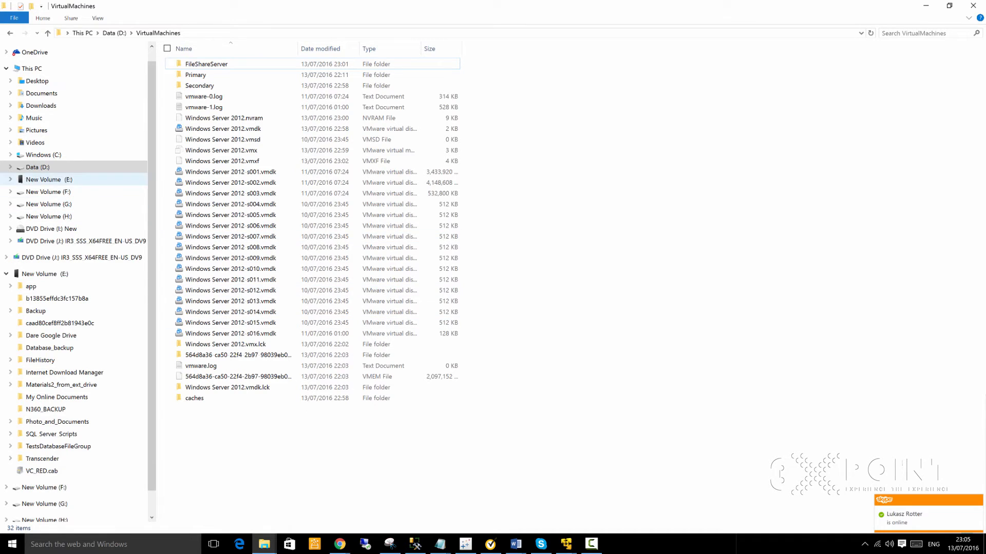
{"action": "left_click", "coordinate": [35, 142]}
{"action": "left_click", "coordinate": [43, 154]}
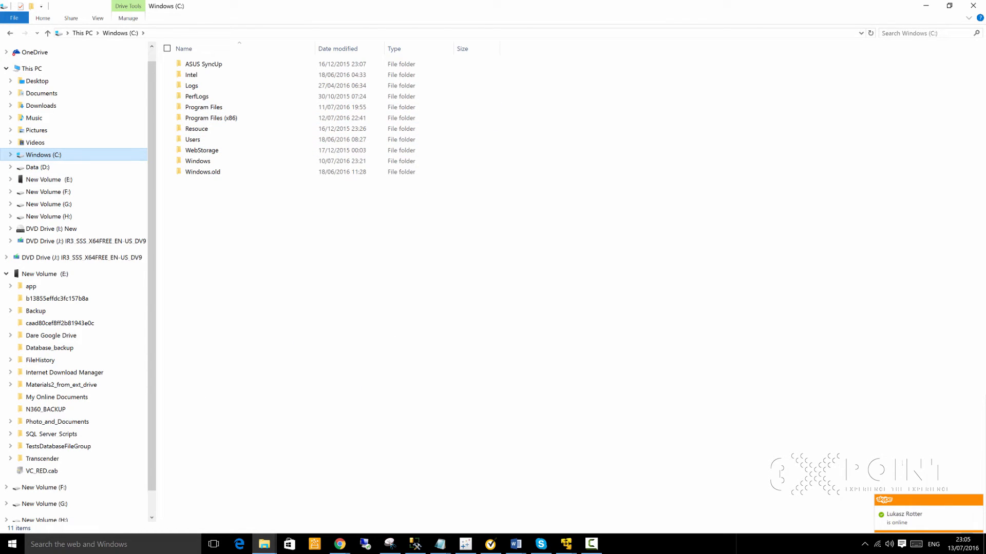
{"action": "left_click", "coordinate": [38, 167]}
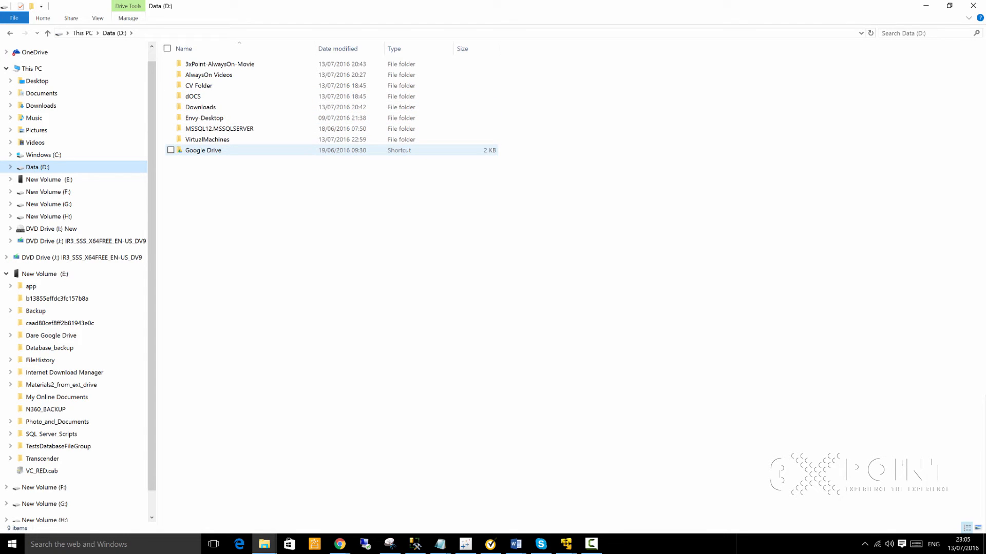
{"action": "double_click", "coordinate": [203, 150]}
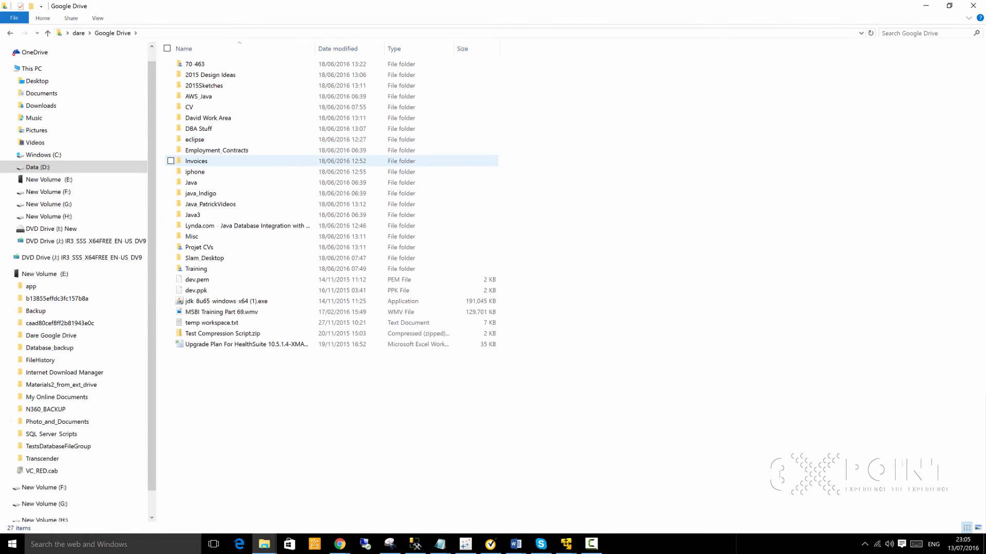
{"action": "double_click", "coordinate": [200, 129]}
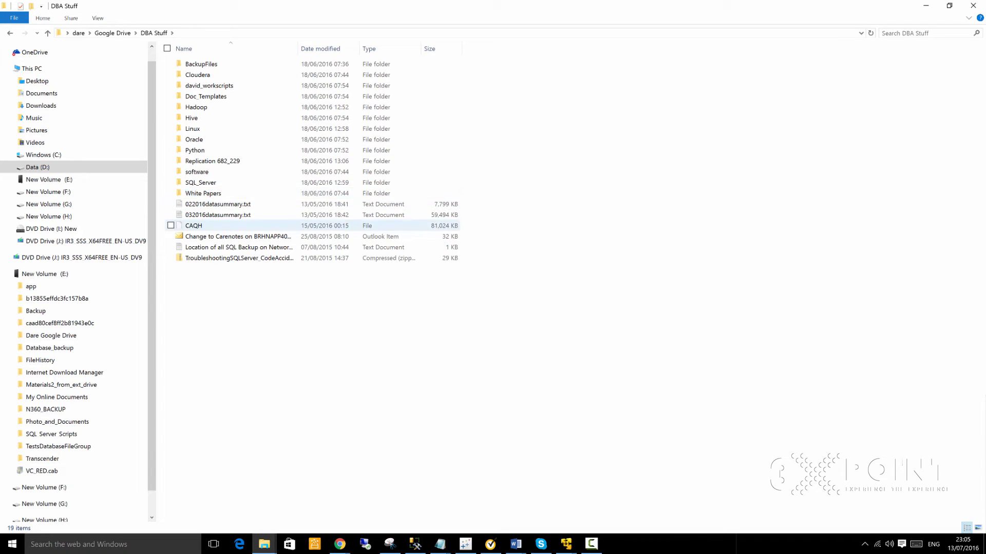
{"action": "left_click", "coordinate": [218, 205]}
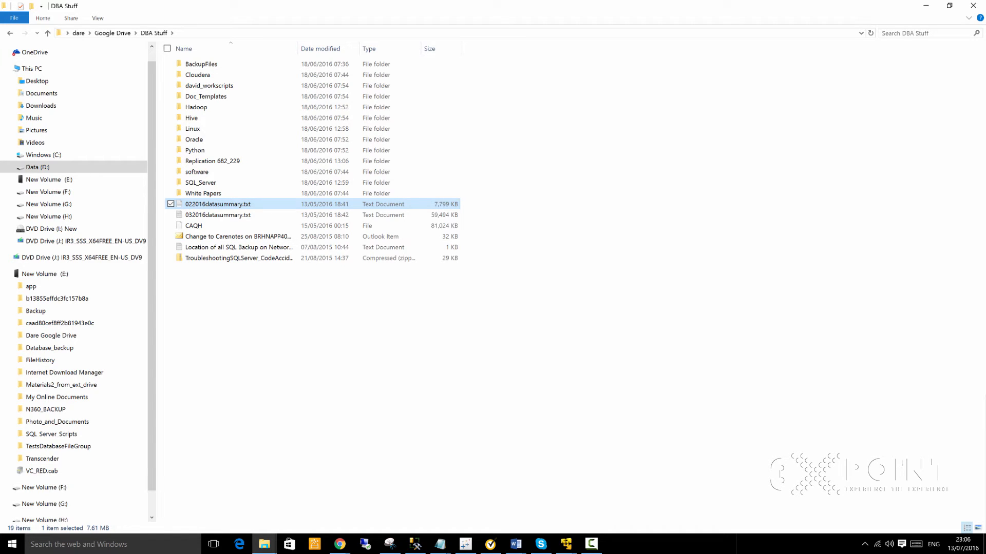
{"action": "right_click", "coordinate": [218, 204]}
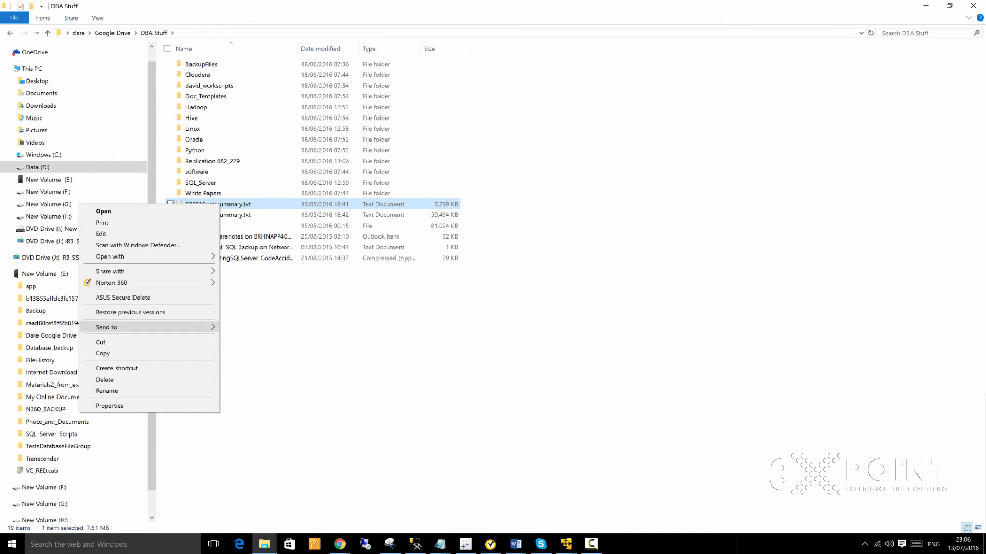
{"action": "left_click", "coordinate": [102, 353]}
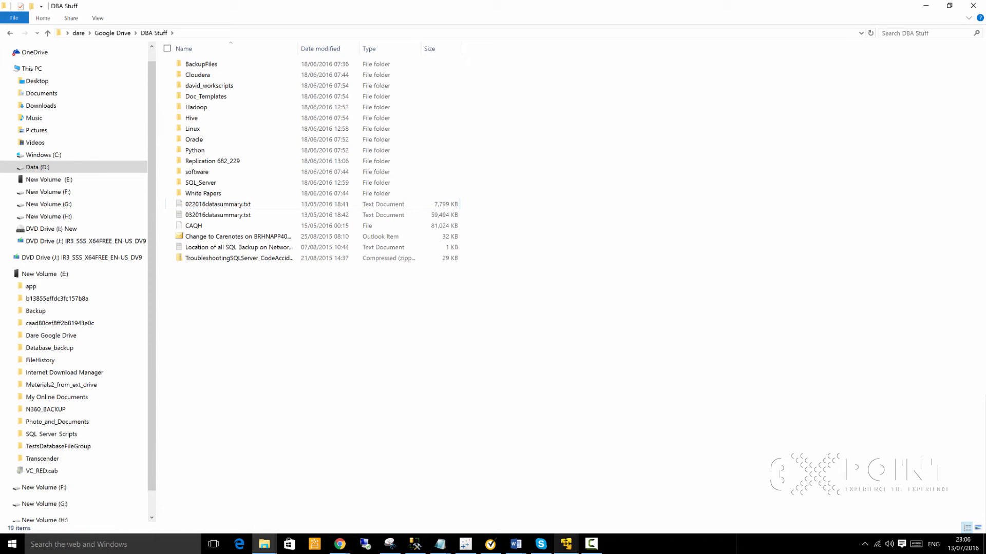
{"action": "left_click", "coordinate": [566, 544]}
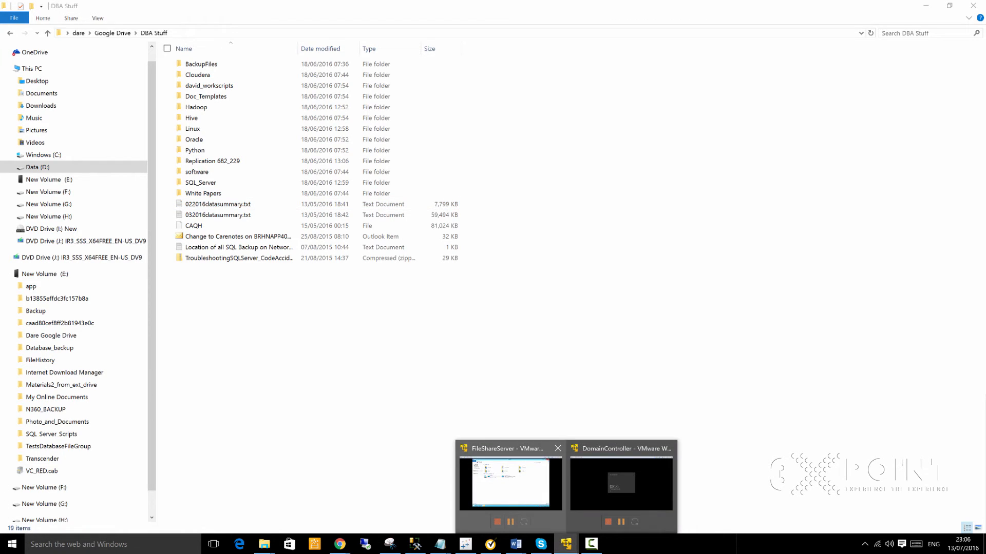
- Paste 022016datasummary.txt into the guest's Desktop folder via Local Disk (C:)
{"action": "left_click", "coordinate": [511, 482]}
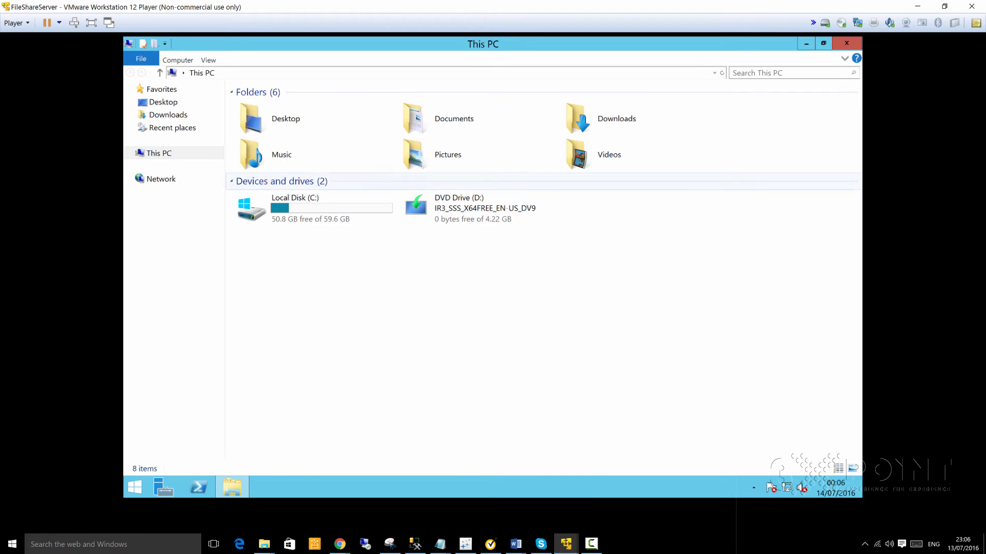
{"action": "double_click", "coordinate": [314, 208]}
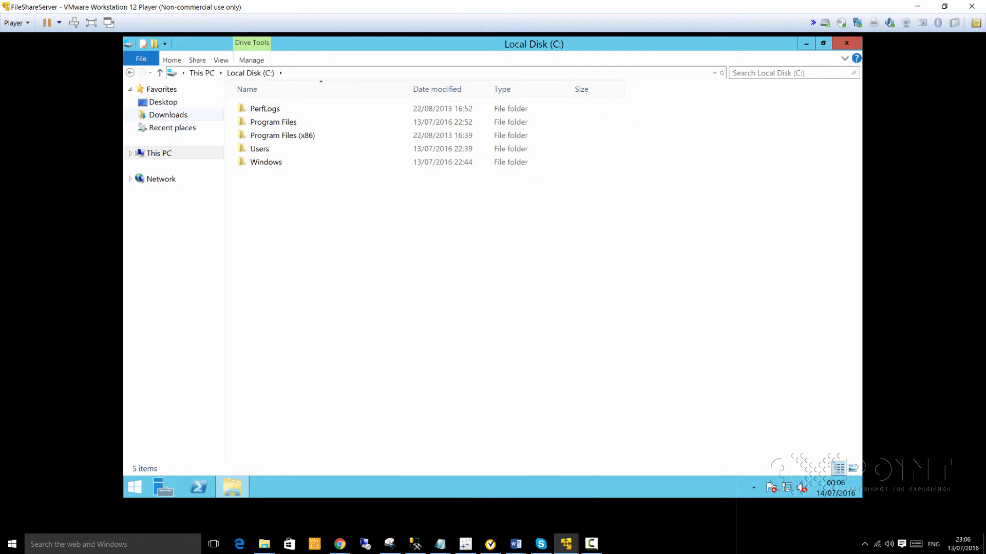
{"action": "left_click", "coordinate": [165, 103]}
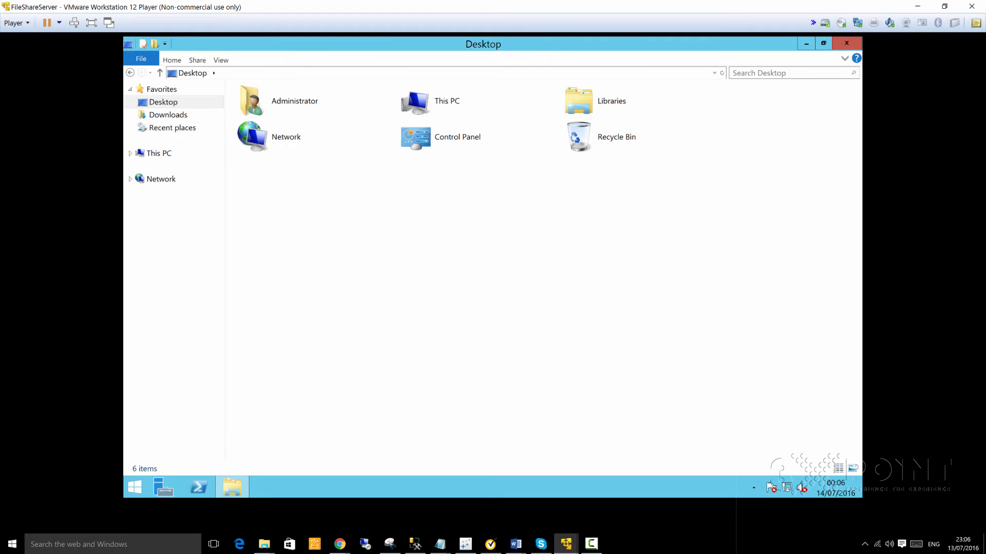
{"action": "right_click", "coordinate": [315, 179]}
{"action": "left_click", "coordinate": [340, 230]}
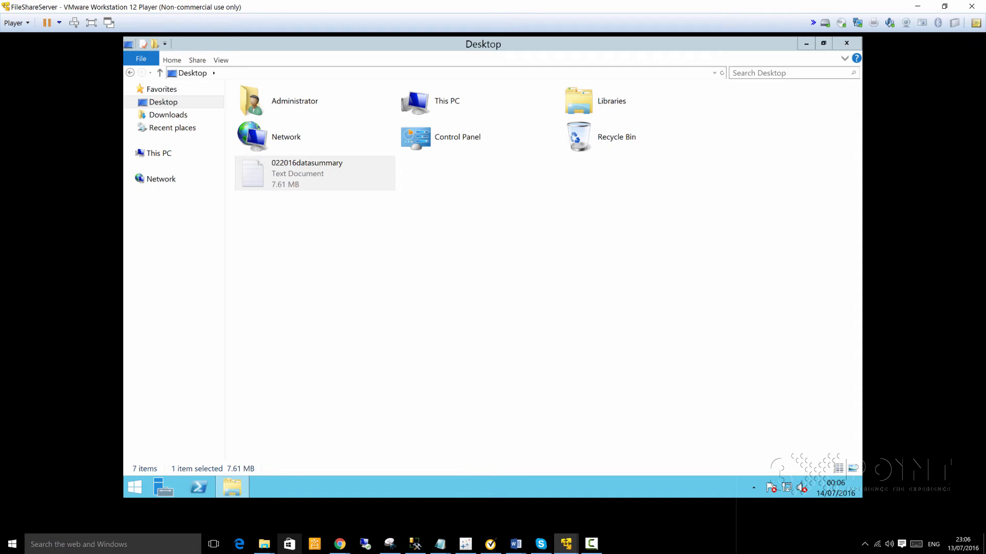
- Return to the guest Desktop folder from Libraries and preview the host's Notepad windows
{"action": "left_click", "coordinate": [264, 544]}
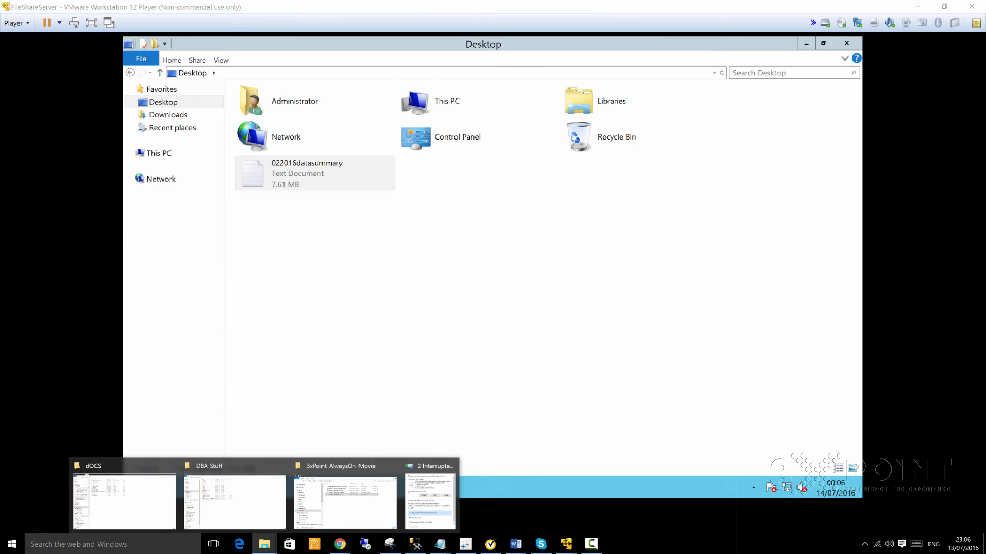
{"action": "key", "text": "Escape"}
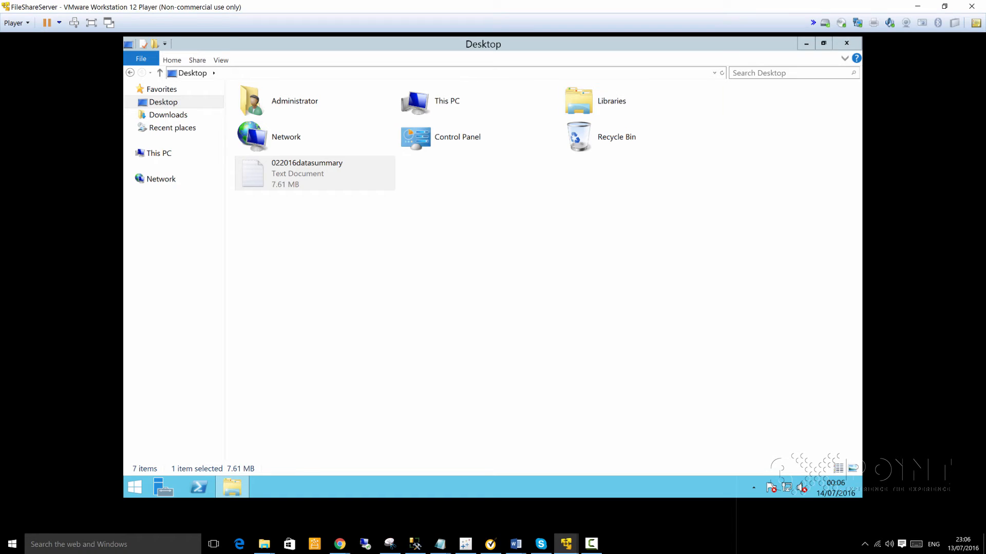
{"action": "left_click", "coordinate": [485, 232]}
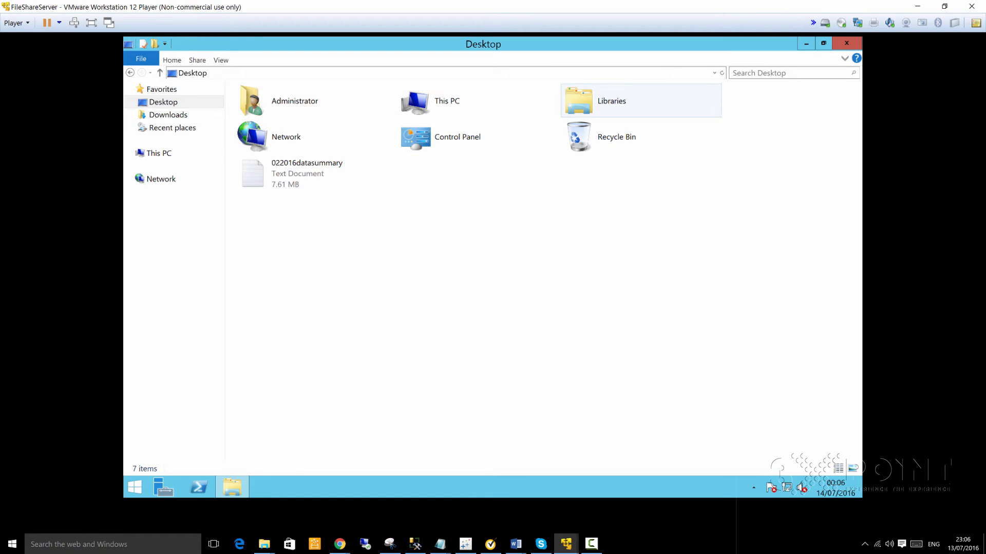
{"action": "double_click", "coordinate": [611, 101]}
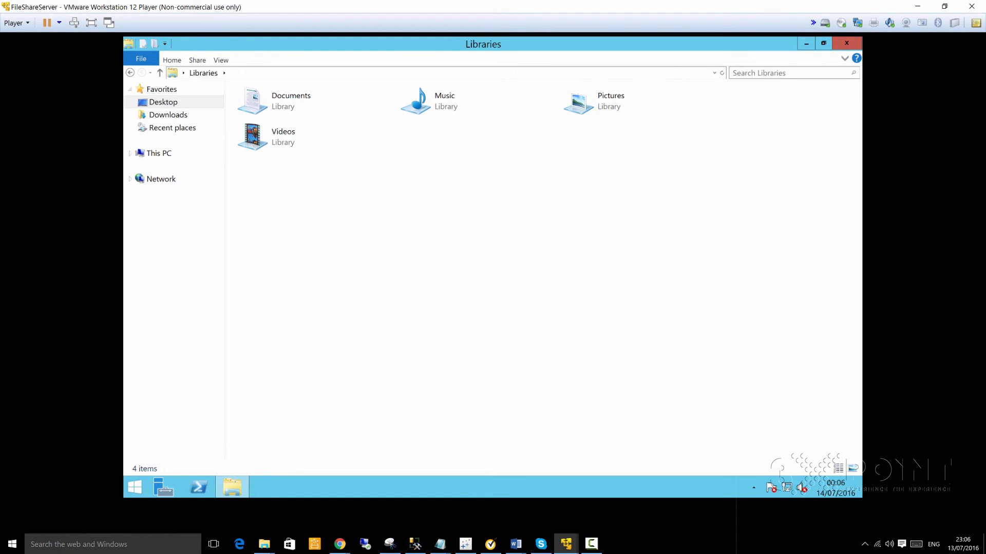
{"action": "left_click", "coordinate": [130, 73]}
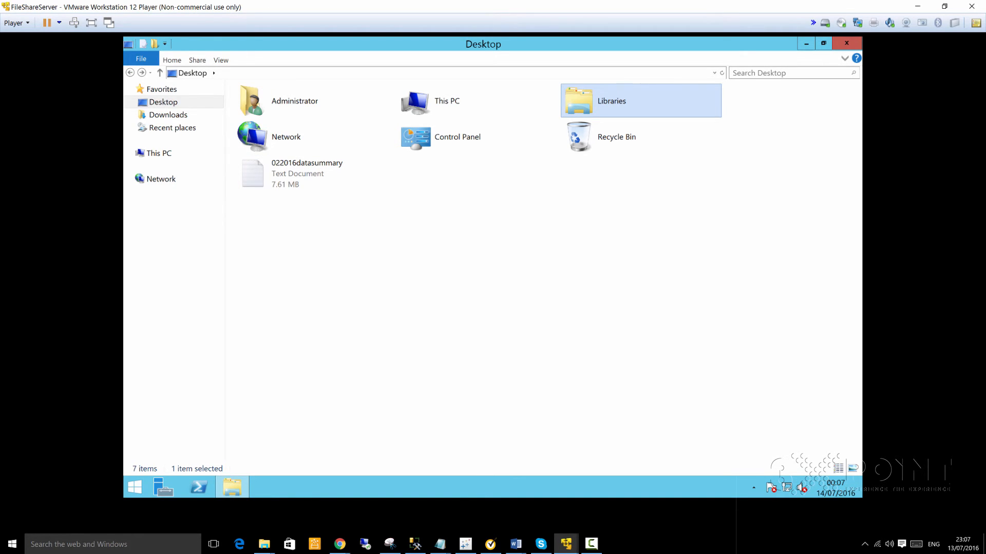
{"action": "left_click", "coordinate": [440, 544]}
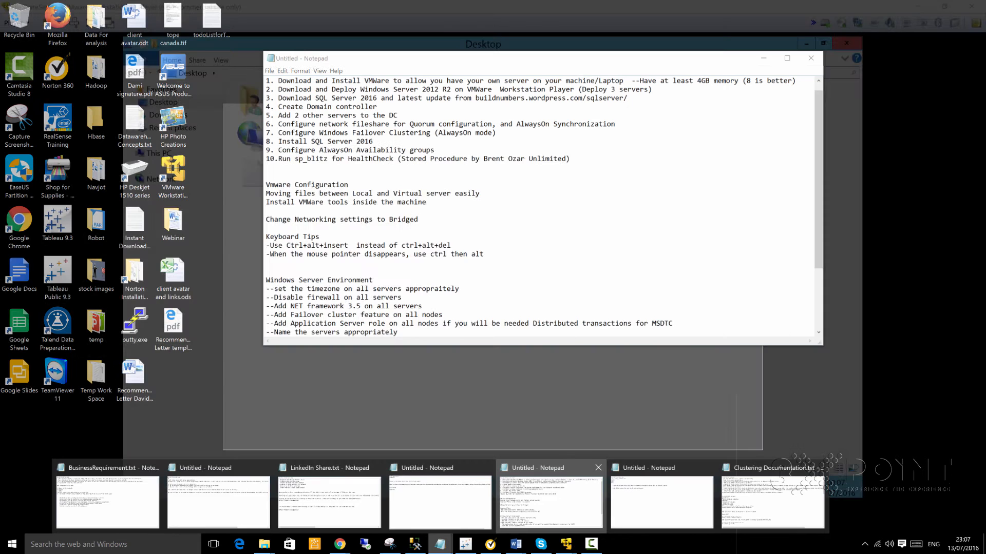
- Delete the 'Install VMWare tools inside the machine' line from the notes and switch back to the VM
{"action": "left_click", "coordinate": [551, 502]}
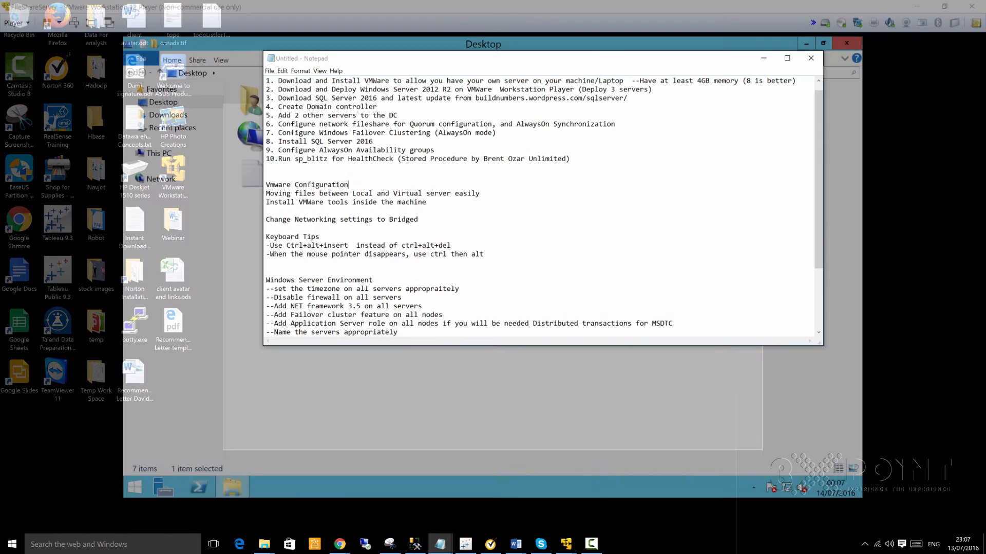
{"action": "left_click_drag", "start_coordinate": [320, 237], "coordinate": [266, 229]}
{"action": "left_click_drag", "start_coordinate": [481, 194], "coordinate": [265, 195]}
{"action": "left_click", "coordinate": [406, 194]}
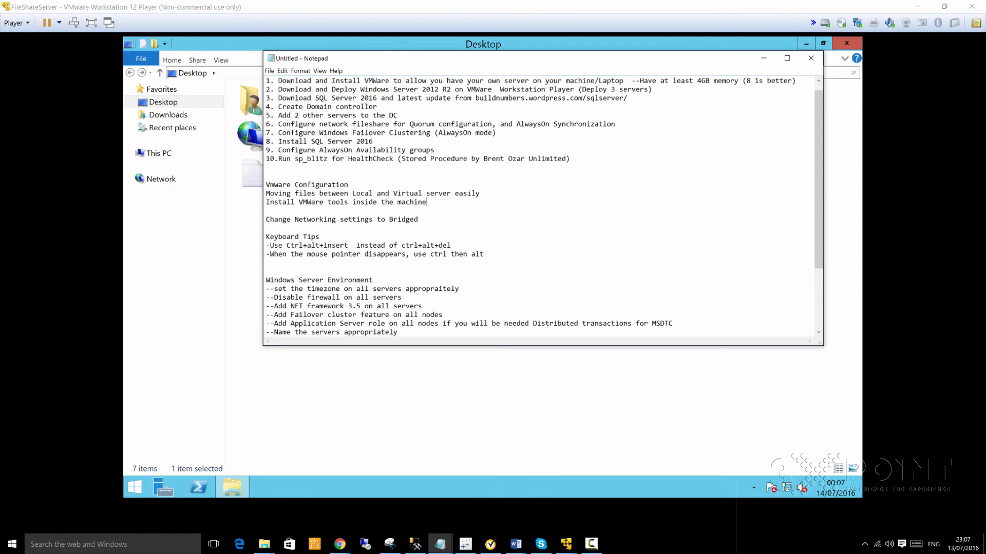
{"action": "left_click_drag", "start_coordinate": [427, 201], "coordinate": [266, 202]}
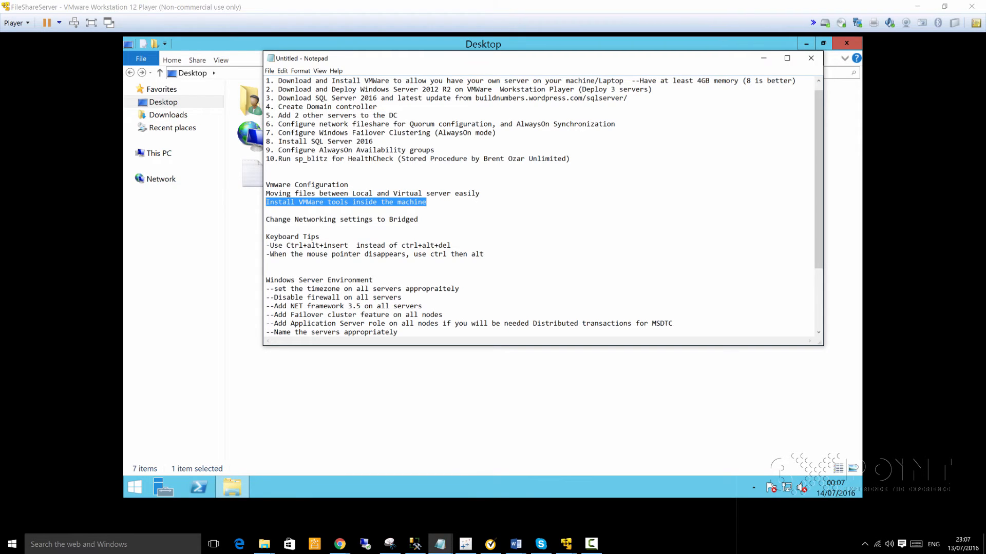
{"action": "left_click", "coordinate": [426, 202]}
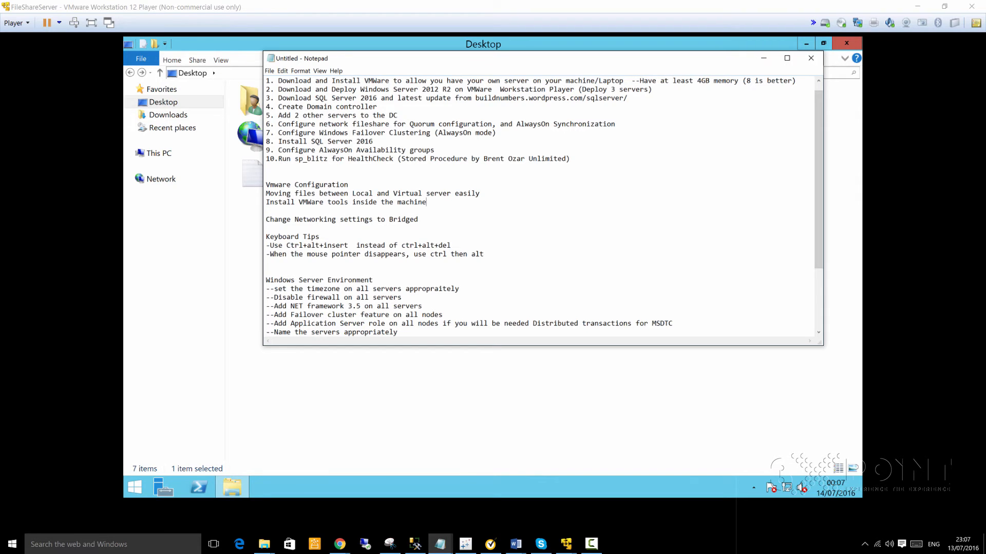
{"action": "left_click_drag", "start_coordinate": [427, 203], "coordinate": [265, 202]}
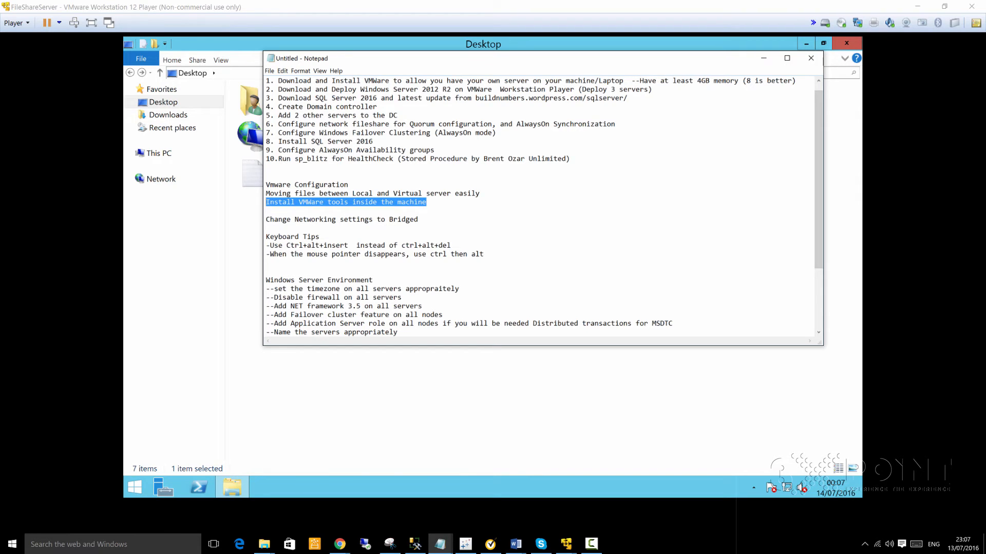
{"action": "key", "text": "Delete"}
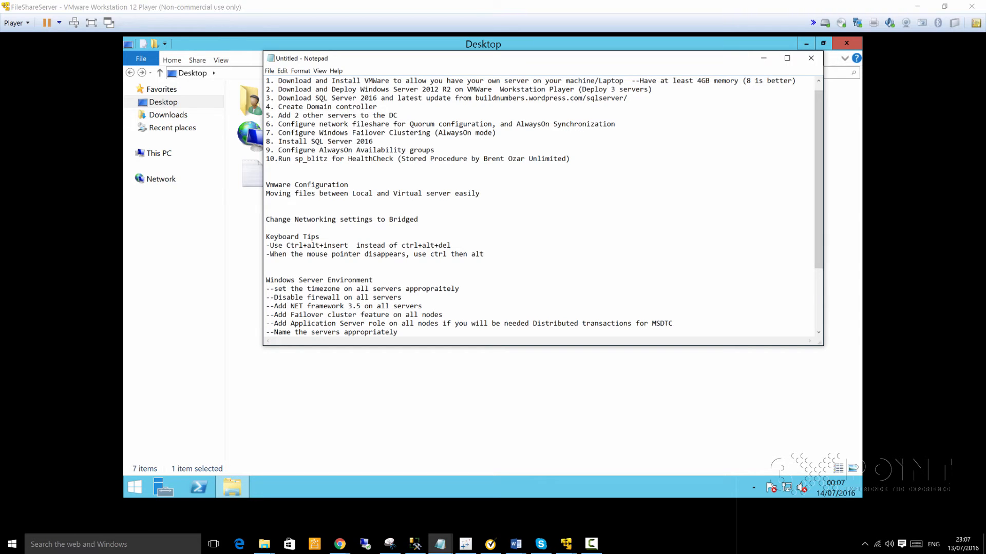
{"action": "left_click_drag", "start_coordinate": [480, 193], "coordinate": [266, 193]}
{"action": "left_click", "coordinate": [324, 193]}
{"action": "key", "text": "alt+Tab"}
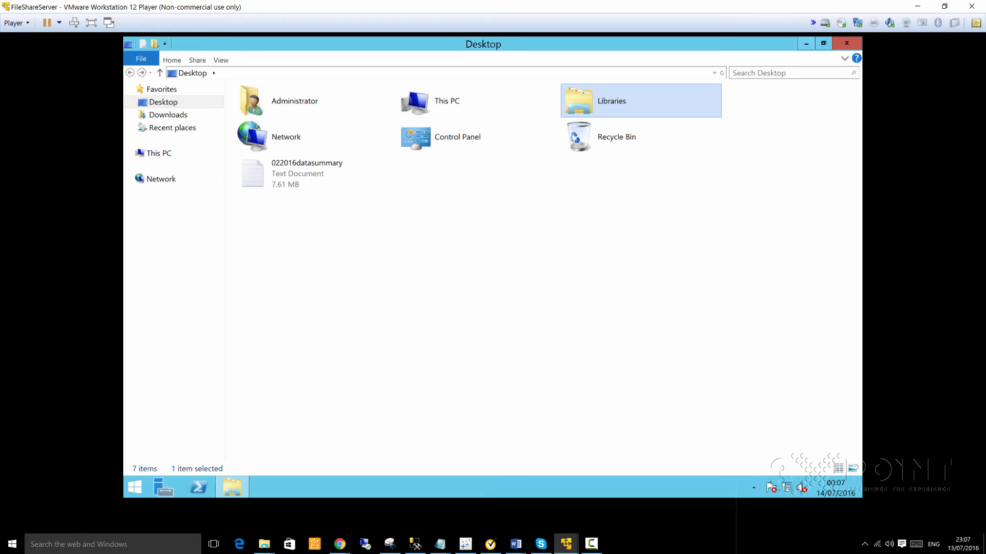
- Bring the setup notes back maximized and look over the Windows Server Environment checklist
{"action": "left_click", "coordinate": [59, 23]}
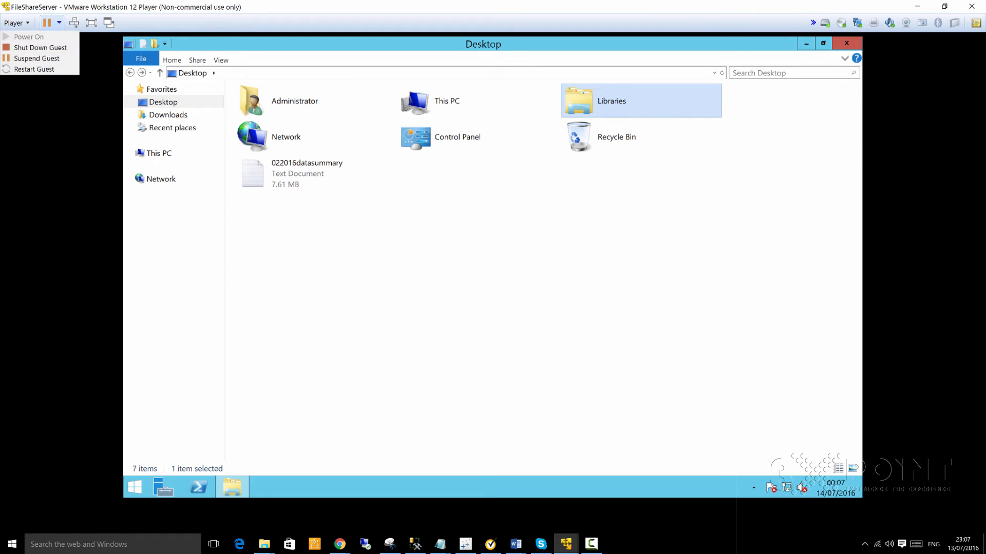
{"action": "key", "text": "Escape"}
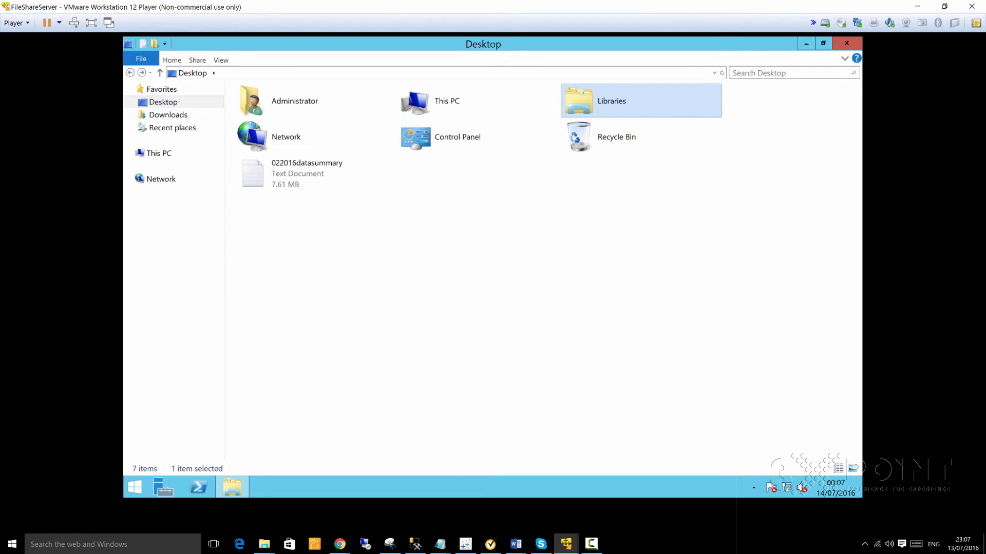
{"action": "left_click", "coordinate": [440, 544]}
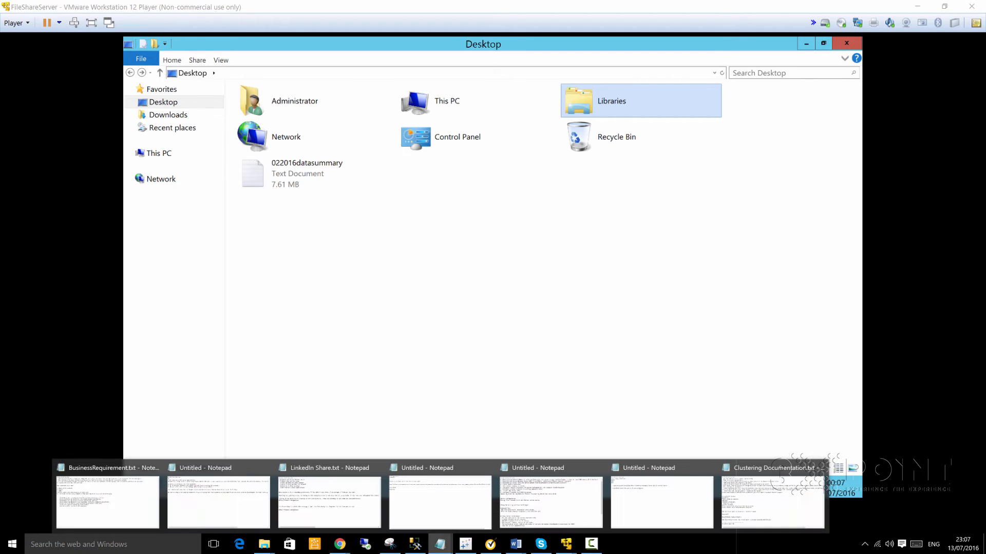
{"action": "left_click", "coordinate": [551, 501]}
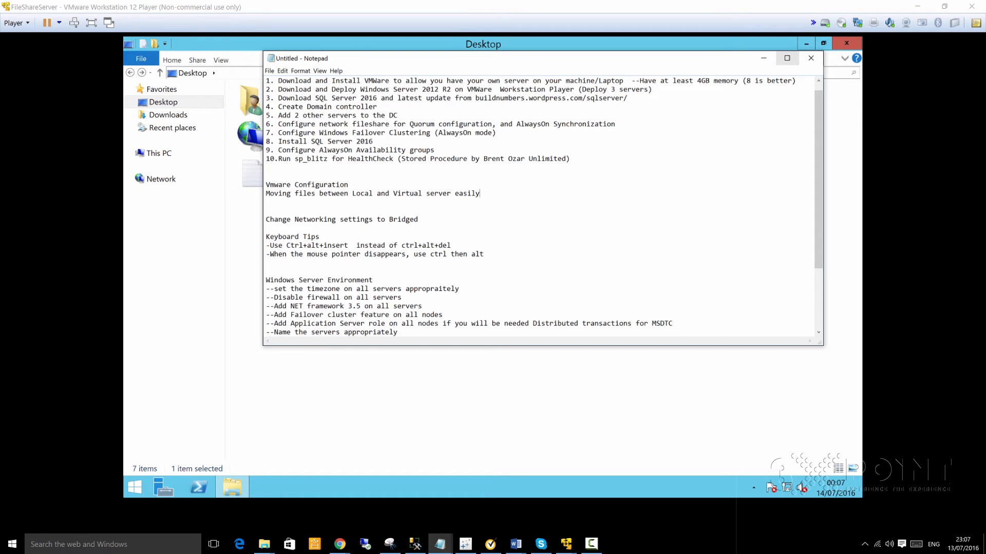
{"action": "left_click", "coordinate": [788, 57]}
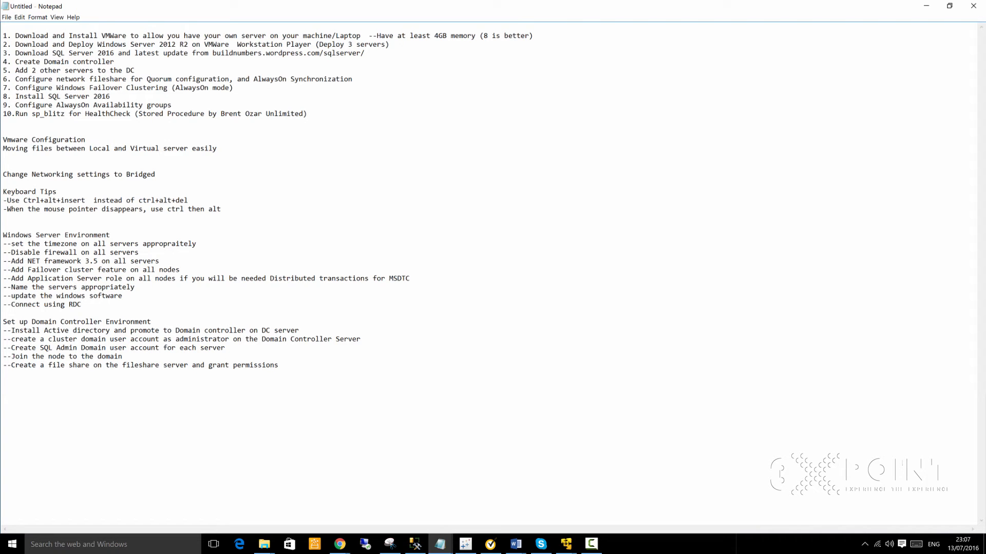
{"action": "left_click_drag", "start_coordinate": [81, 305], "coordinate": [3, 226]}
{"action": "left_click", "coordinate": [36, 244]}
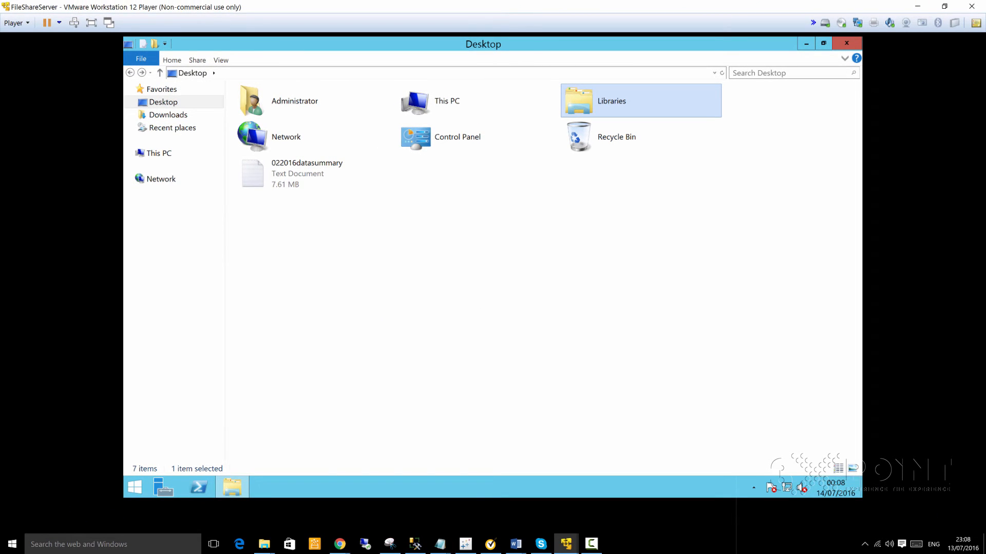
{"action": "left_click", "coordinate": [835, 488]}
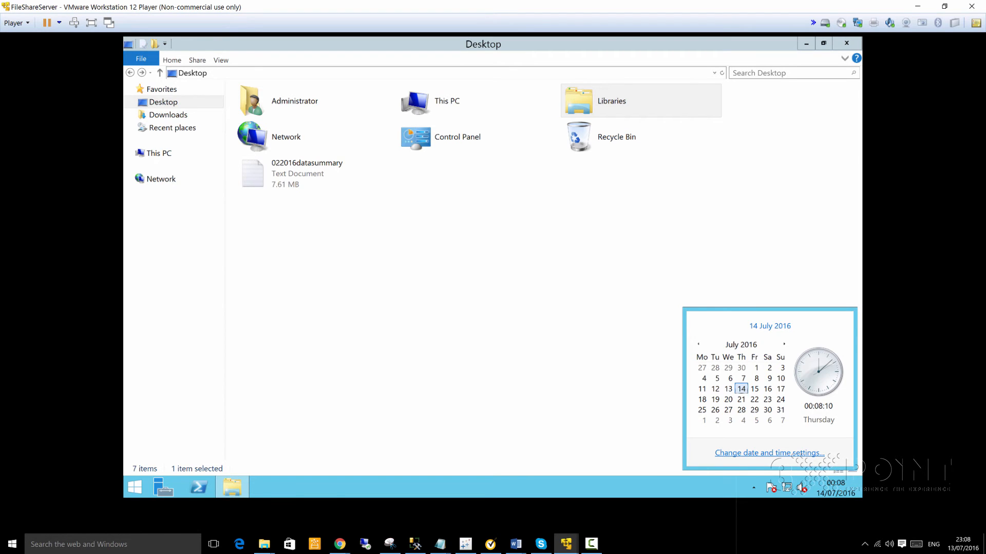
{"action": "left_click", "coordinate": [769, 453]}
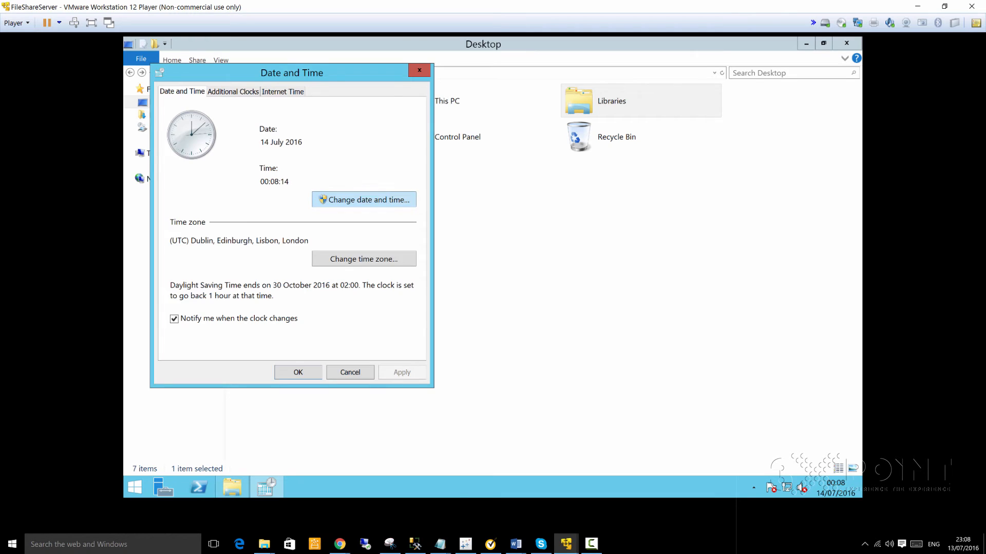
{"action": "left_click", "coordinate": [364, 199]}
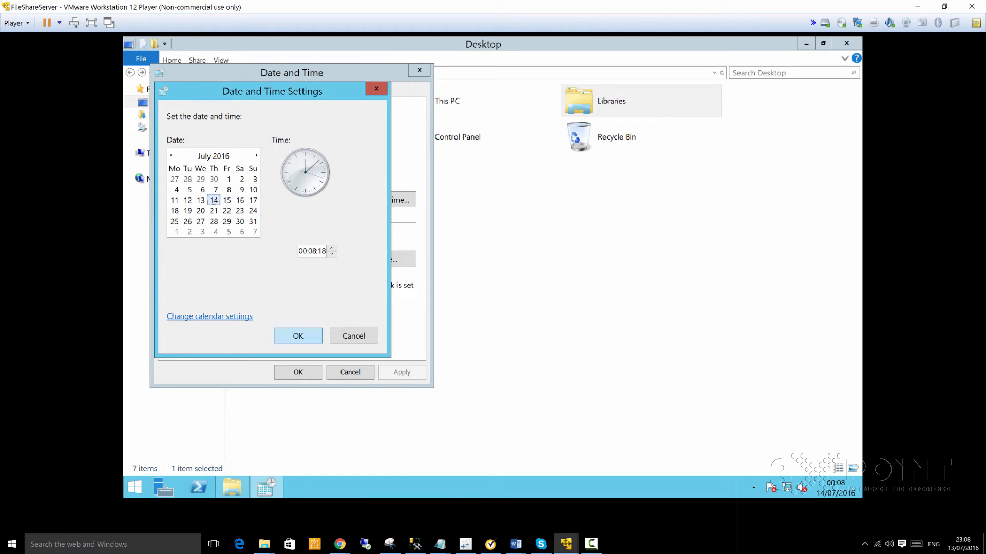
{"action": "key", "text": "Return"}
{"action": "left_click", "coordinate": [363, 259]}
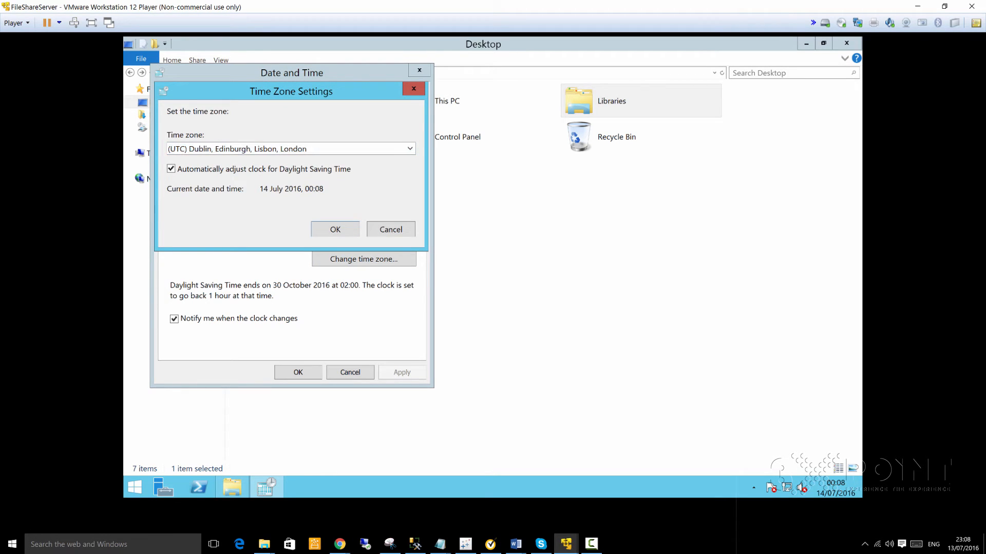
{"action": "left_click", "coordinate": [391, 229]}
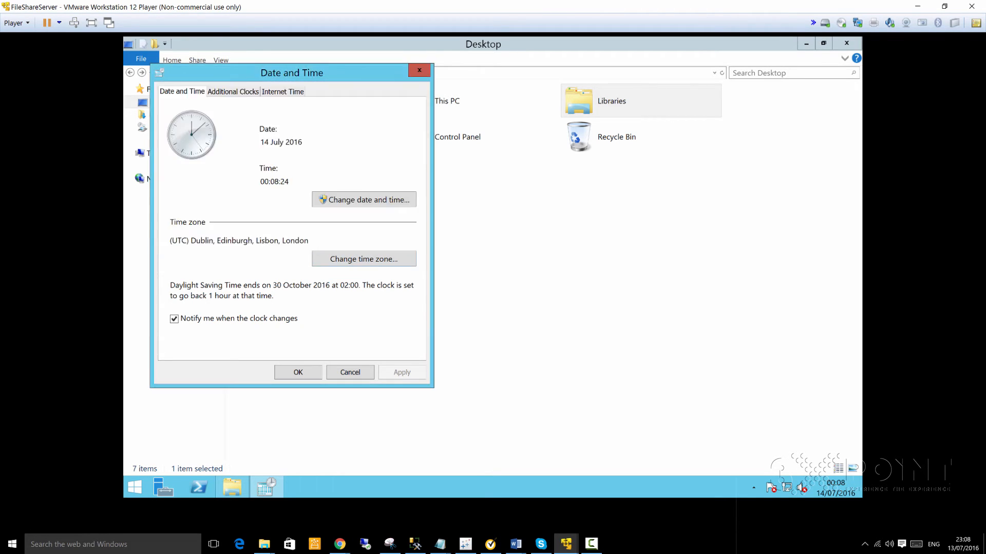
{"action": "left_click", "coordinate": [420, 70]}
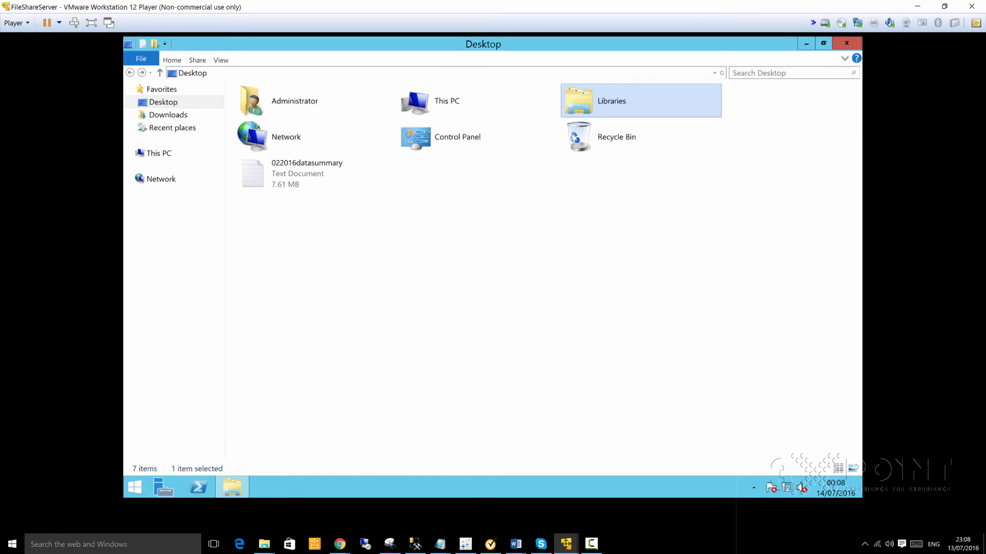
{"action": "key", "text": "alt+Tab"}
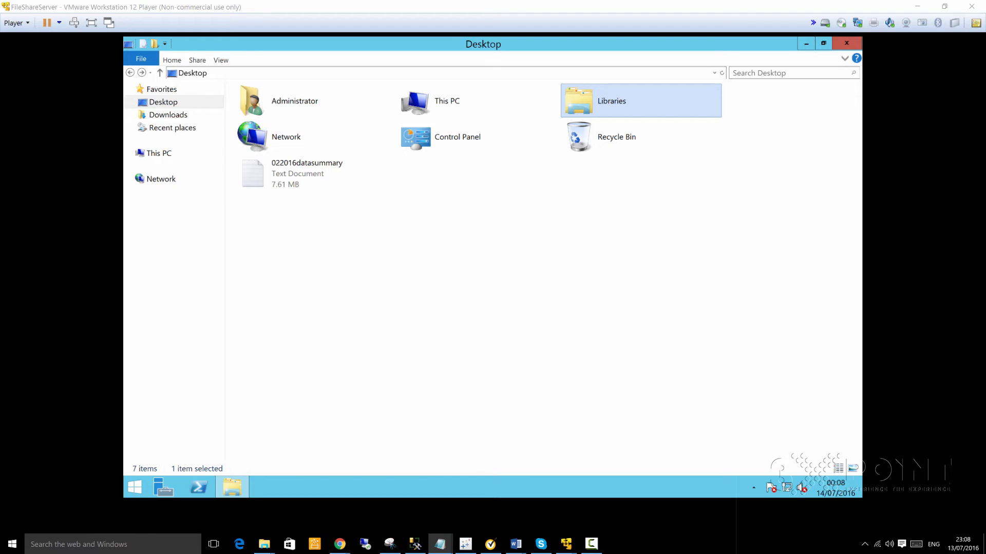
{"action": "key", "text": "alt+Tab"}
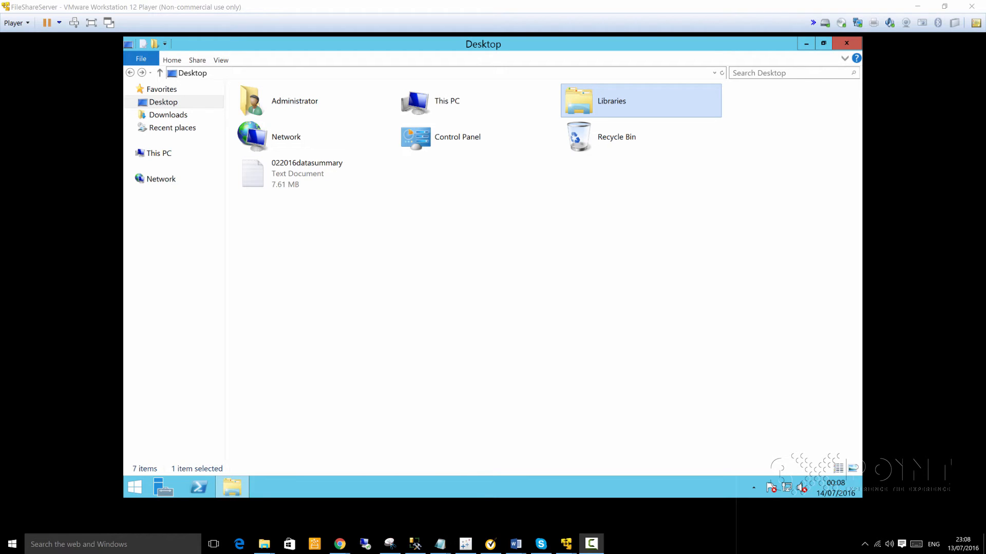
{"action": "key", "text": "alt+Tab"}
{"action": "key", "text": "alt+Tab"}
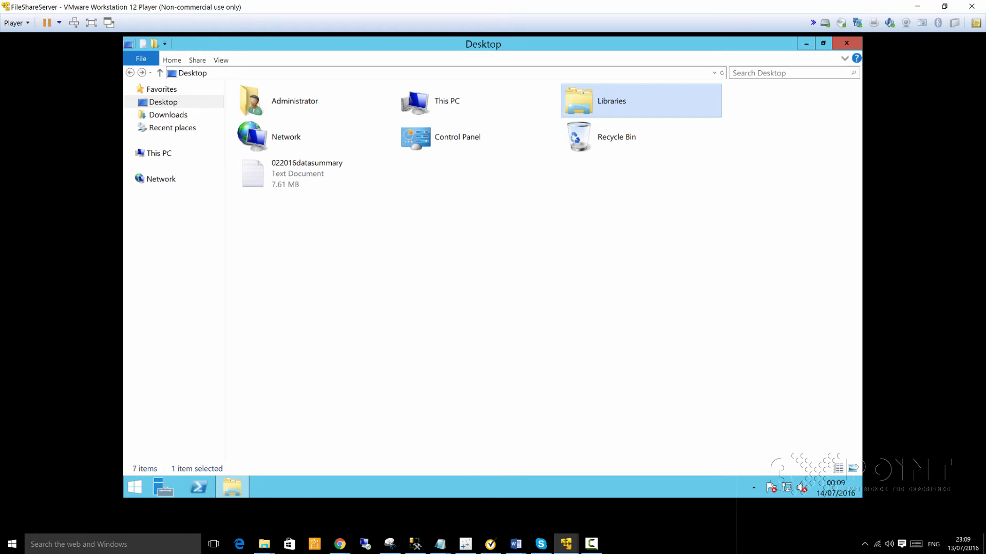
- Search 'contr' from the FileShareServer Start screen and open Control Panel
{"action": "left_click", "coordinate": [135, 488]}
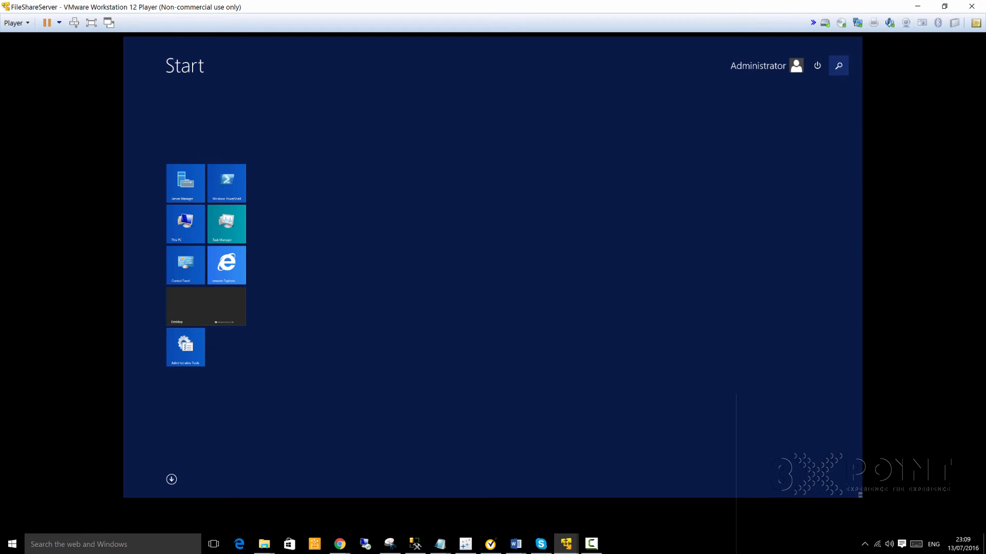
{"action": "left_click", "coordinate": [839, 65]}
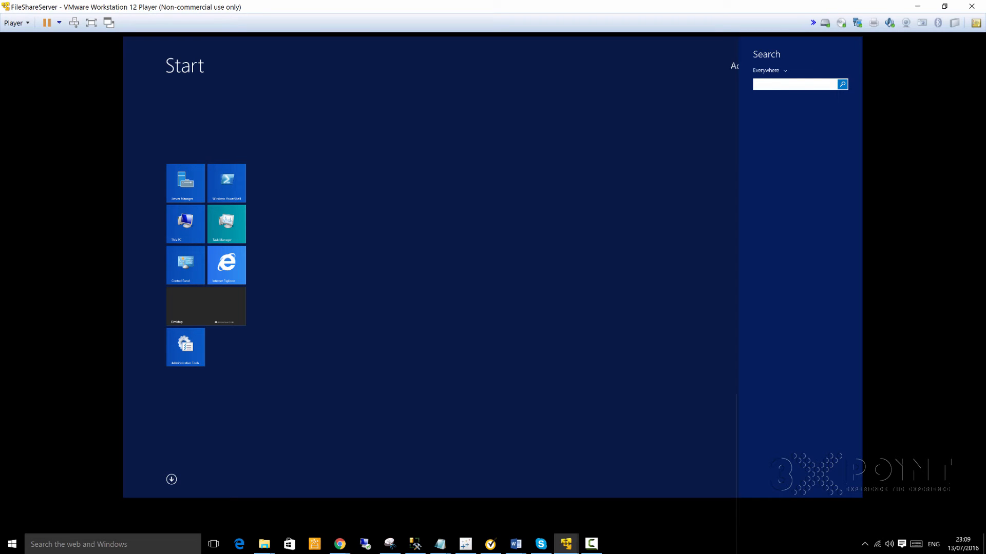
{"action": "type", "text": "control Panel"}
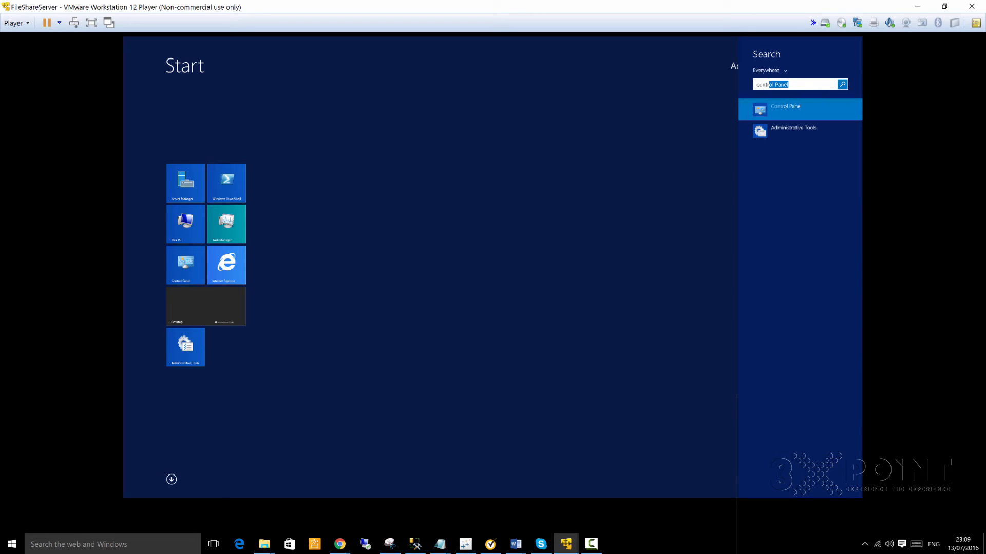
{"action": "key", "text": "Return"}
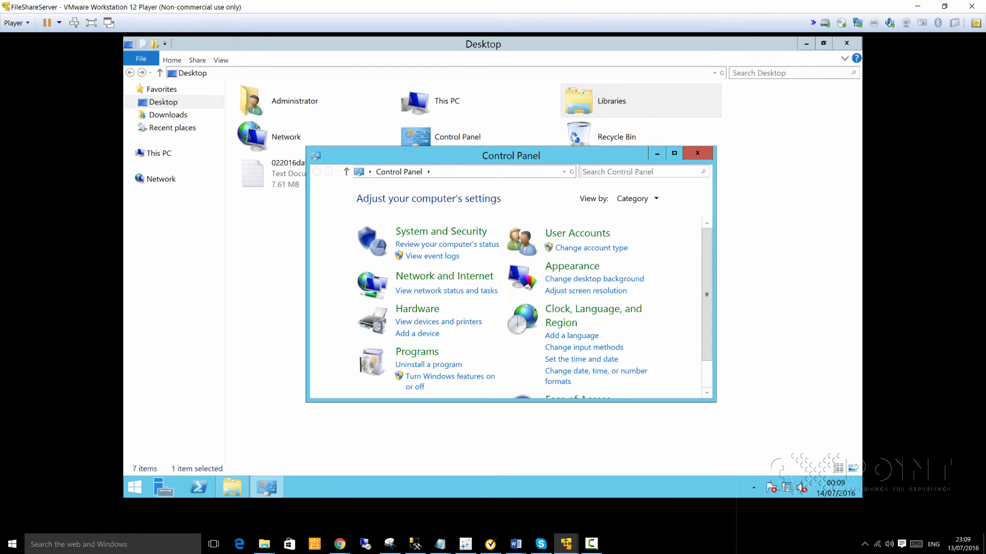
- Search Control Panel for 'firewal' and open the firewall status page, maximized
{"action": "left_click", "coordinate": [639, 172]}
{"action": "type", "text": "firewal"}
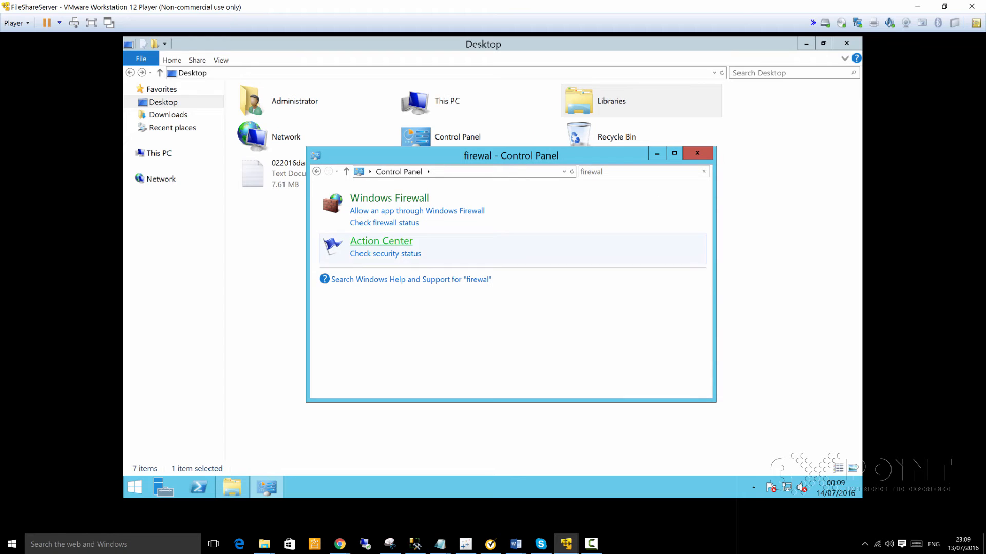
{"action": "left_click", "coordinate": [385, 223]}
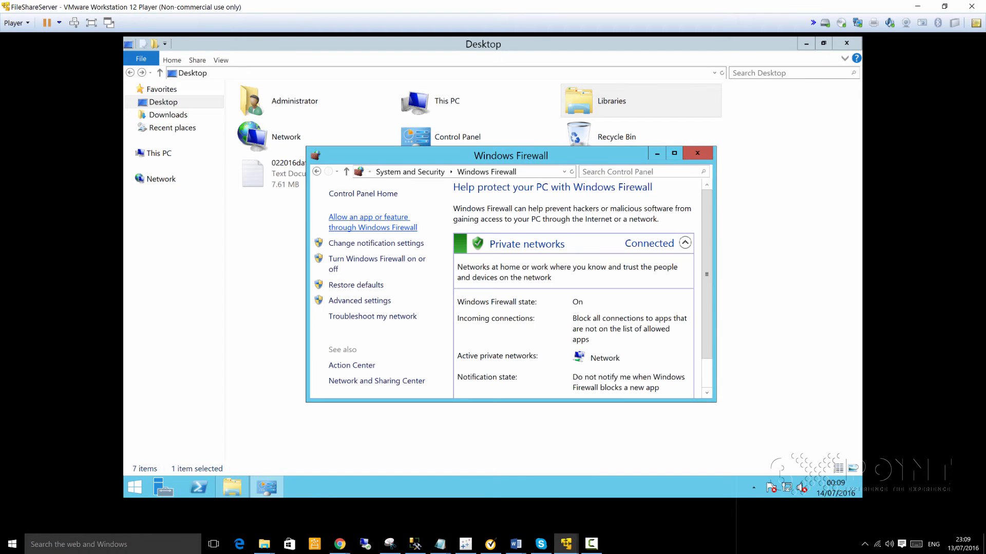
{"action": "left_click", "coordinate": [674, 153]}
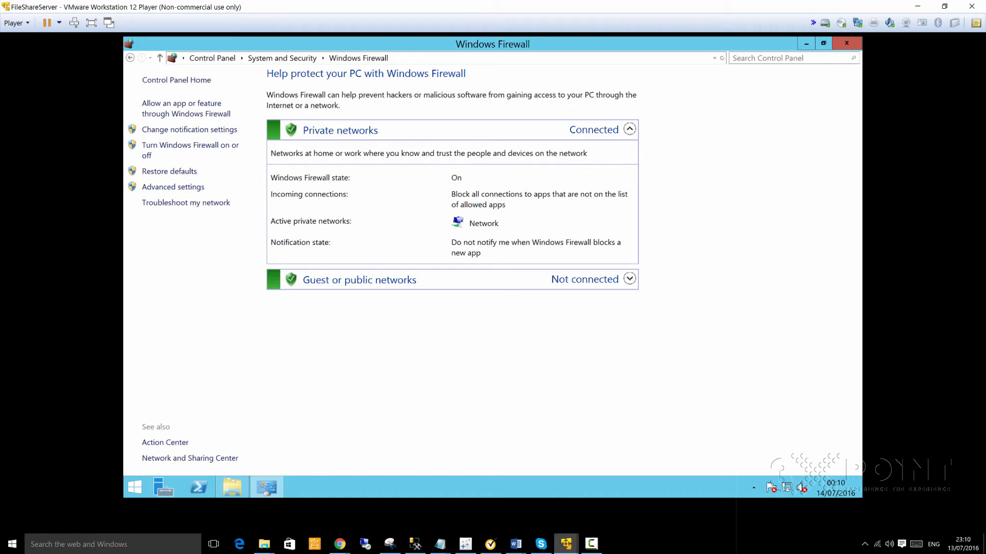
- Enter the Administrator password on the DomainController VM, then return to FileShareServer
{"action": "mouse_move", "coordinate": [566, 544]}
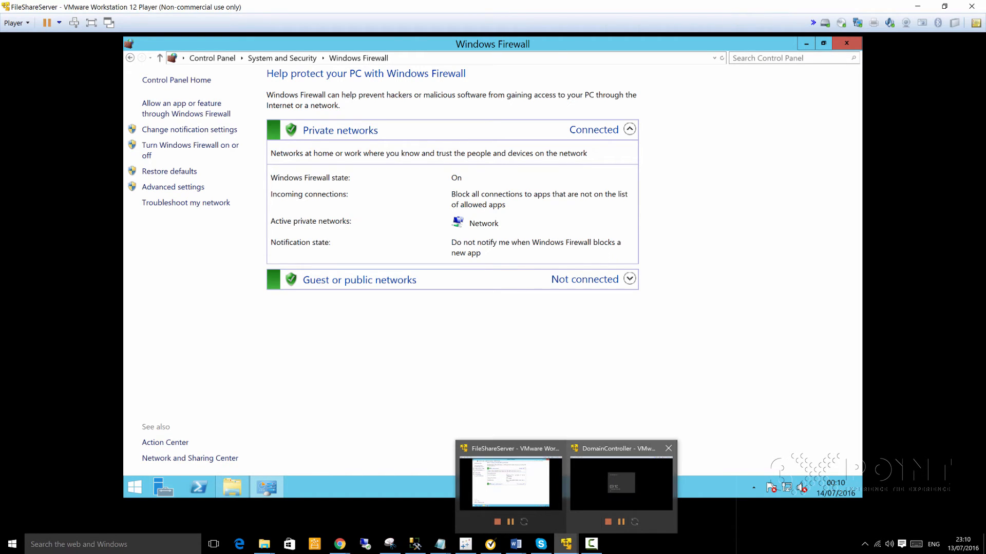
{"action": "left_click", "coordinate": [622, 482]}
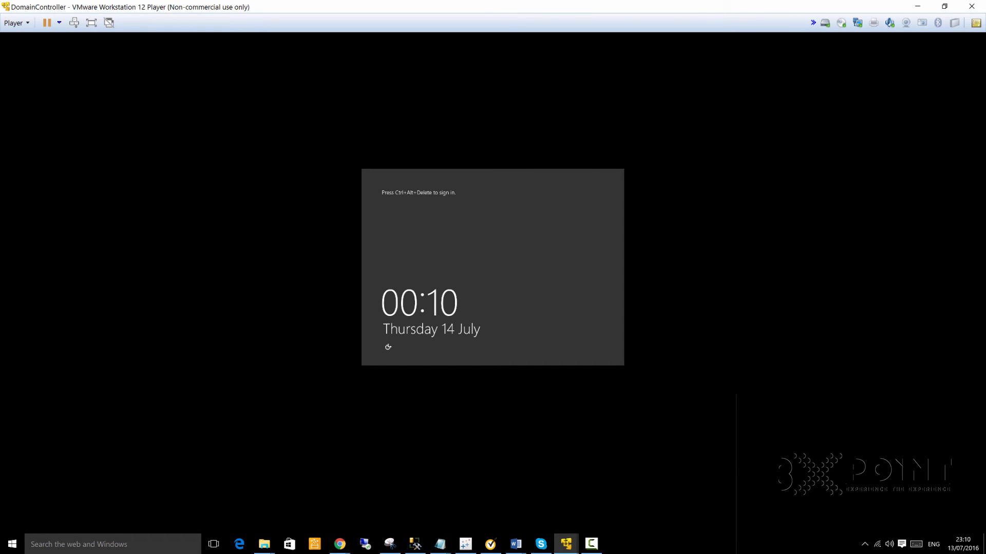
{"action": "left_click", "coordinate": [74, 22]}
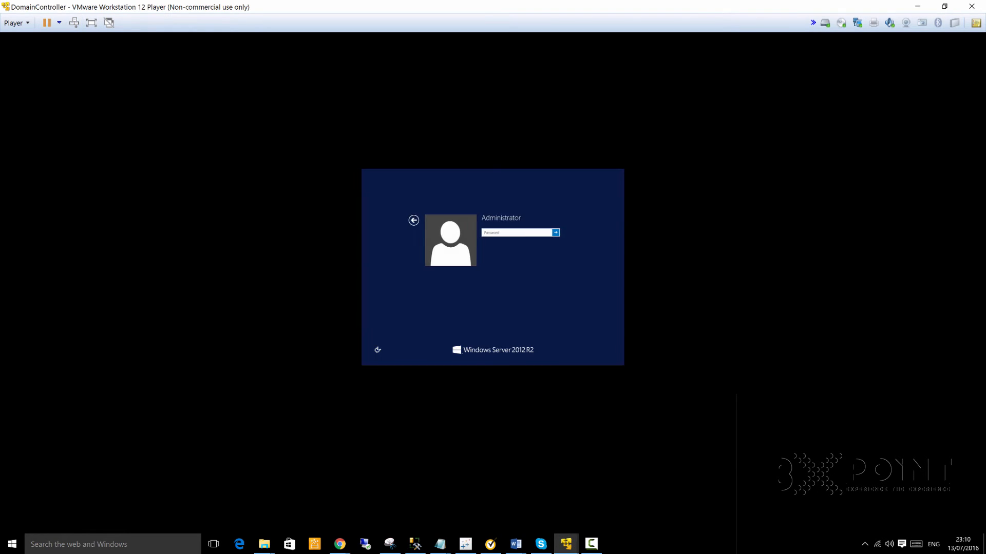
{"action": "type", "text": "P"}
{"action": "key", "text": "Return"}
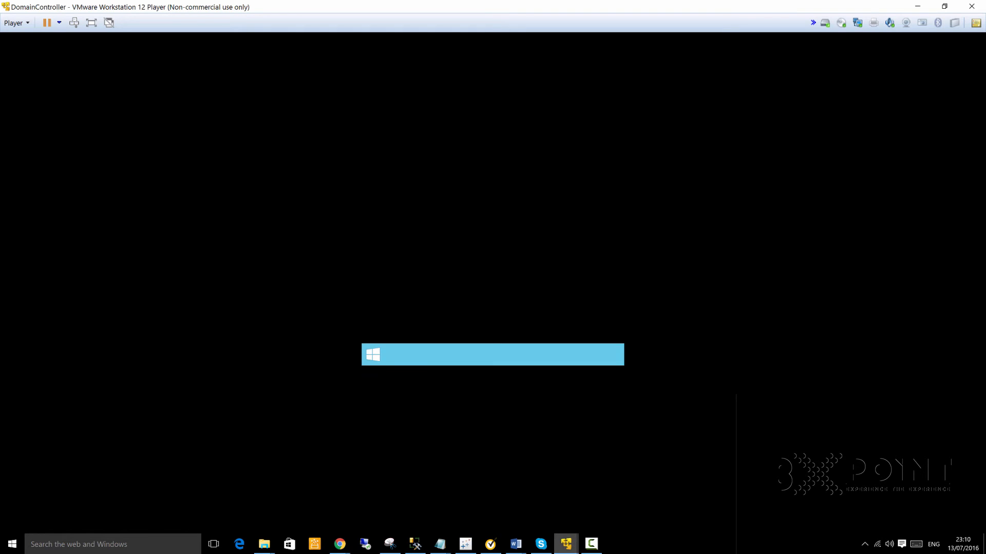
{"action": "left_click", "coordinate": [566, 544]}
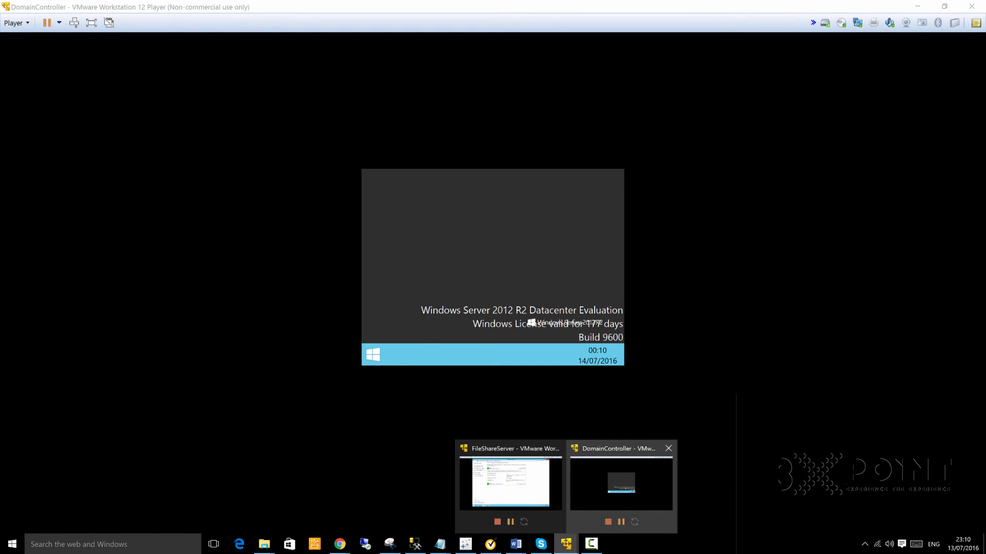
{"action": "left_click", "coordinate": [510, 483]}
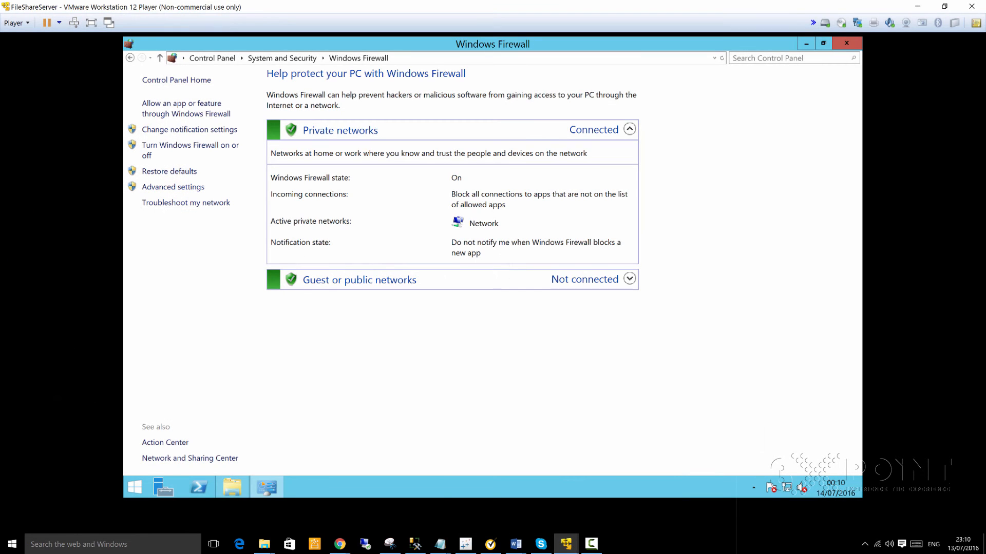
- Launch an administrator command prompt on FileShareServer by running 'cmd' from Run
{"action": "right_click", "coordinate": [135, 487]}
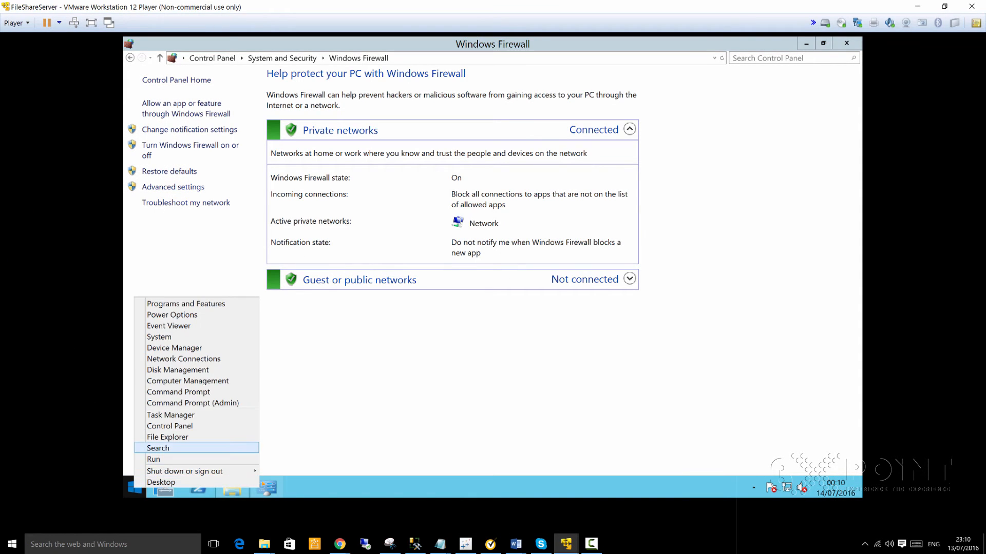
{"action": "left_click", "coordinate": [154, 459]}
{"action": "type", "text": "cmd"}
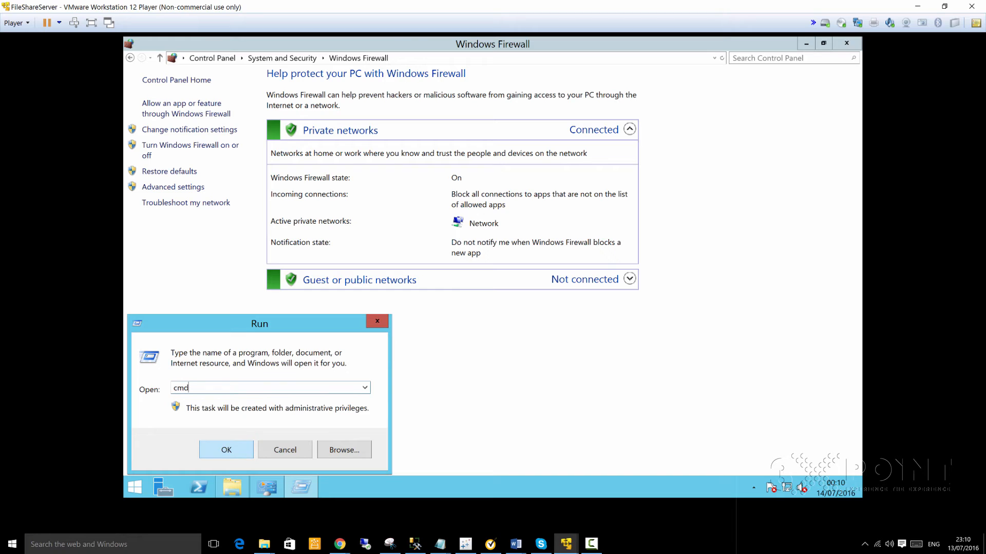
{"action": "key", "text": "Return"}
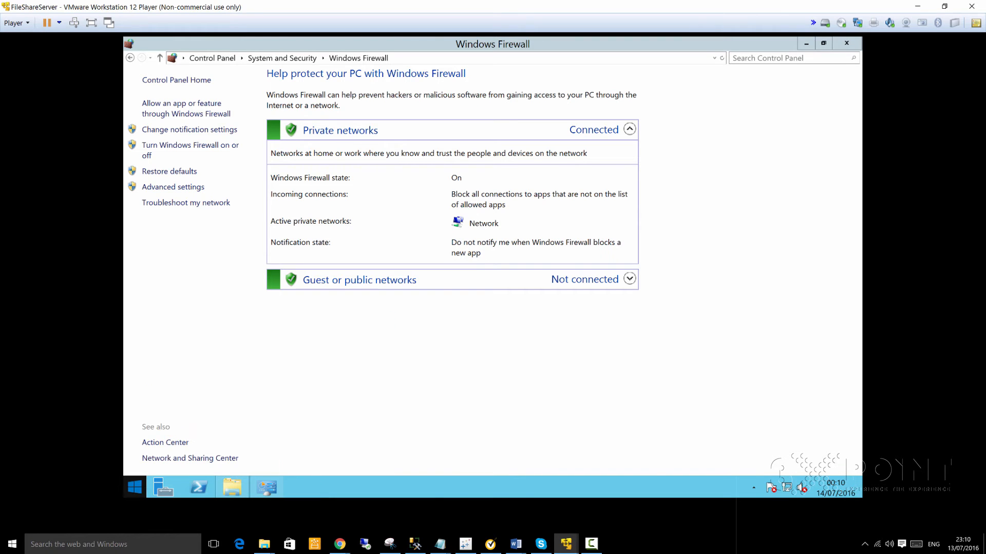
{"action": "right_click", "coordinate": [134, 487]}
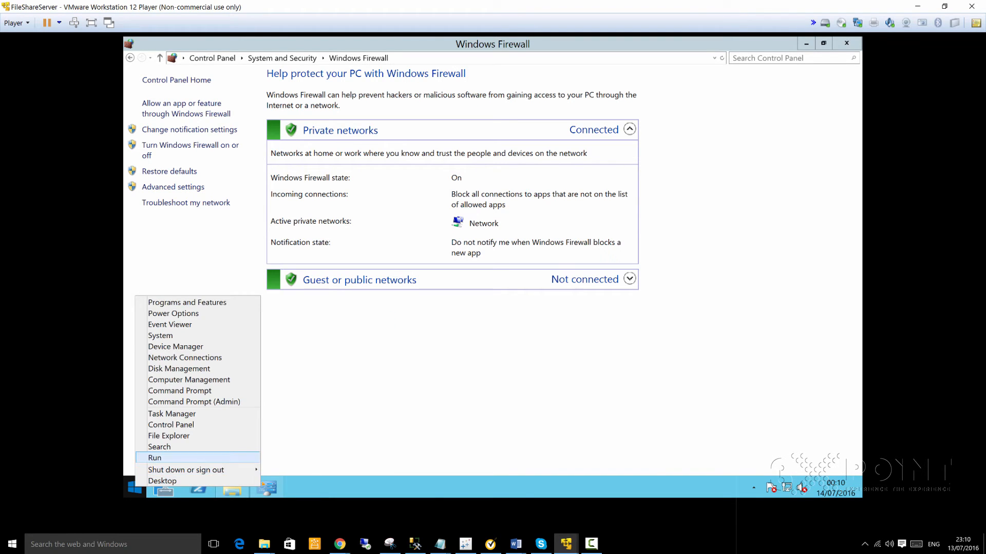
{"action": "left_click", "coordinate": [155, 458]}
{"action": "type", "text": "cmd"}
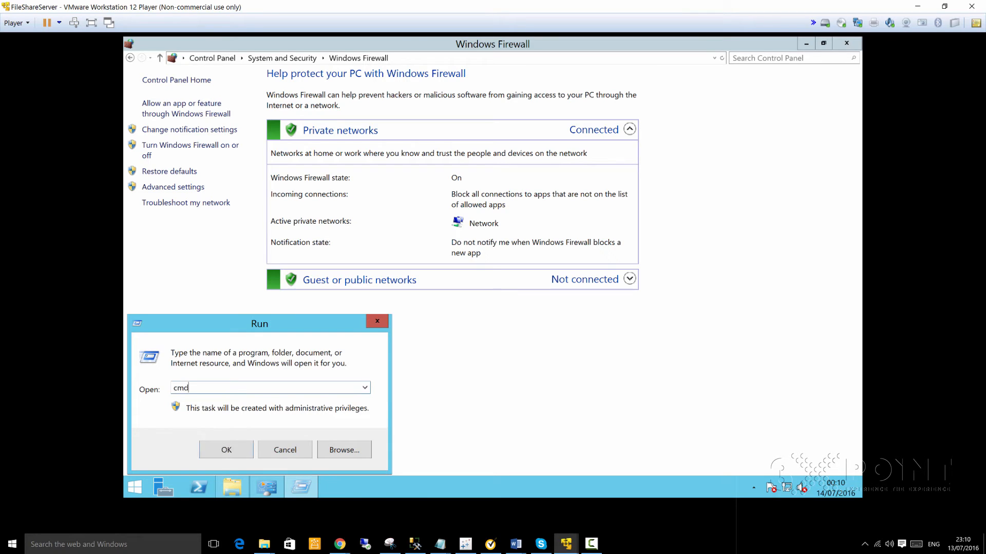
{"action": "key", "text": "Return"}
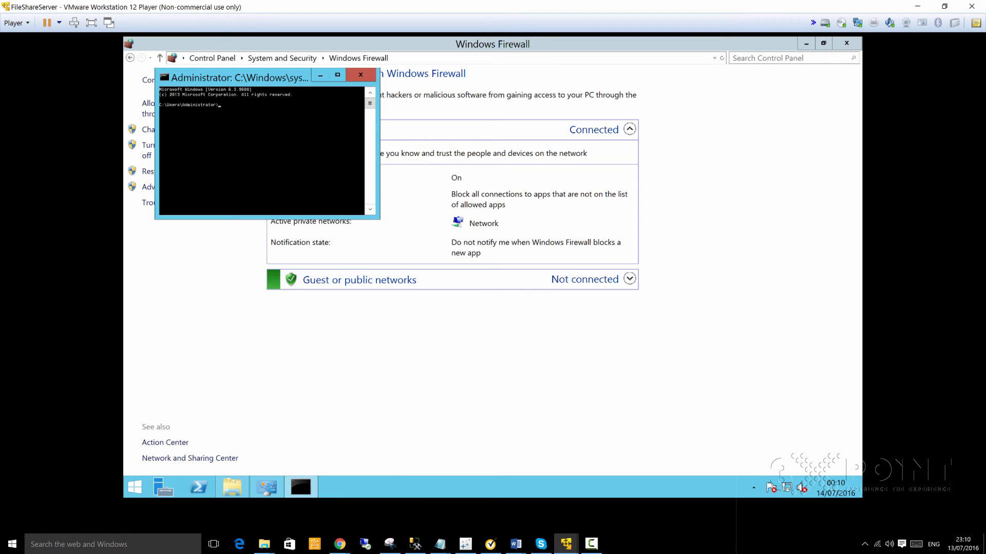
- Run ipconfig and copy the IPv4 address 192.168.231.131 from the console
{"action": "type", "text": "ipconfig"}
{"action": "key", "text": "Return"}
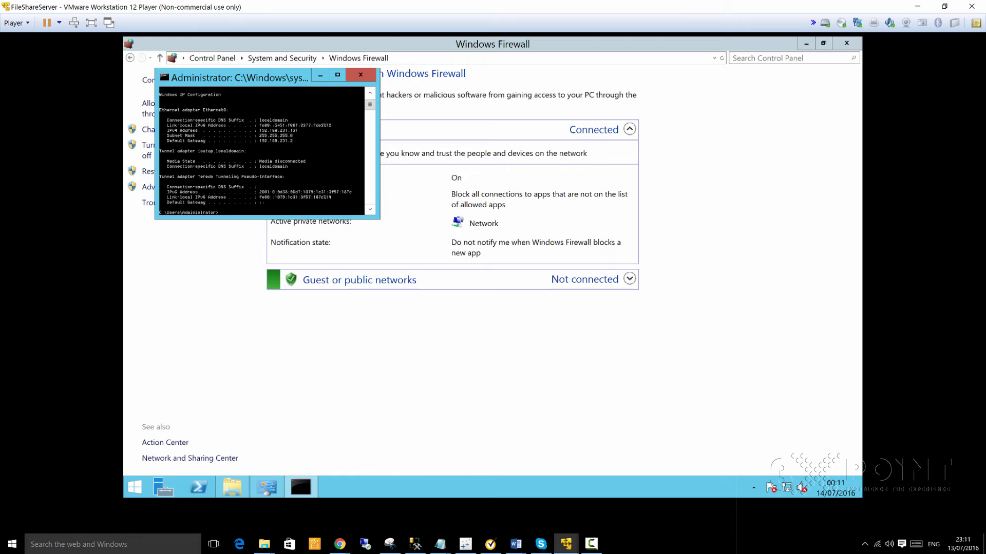
{"action": "right_click", "coordinate": [296, 130]}
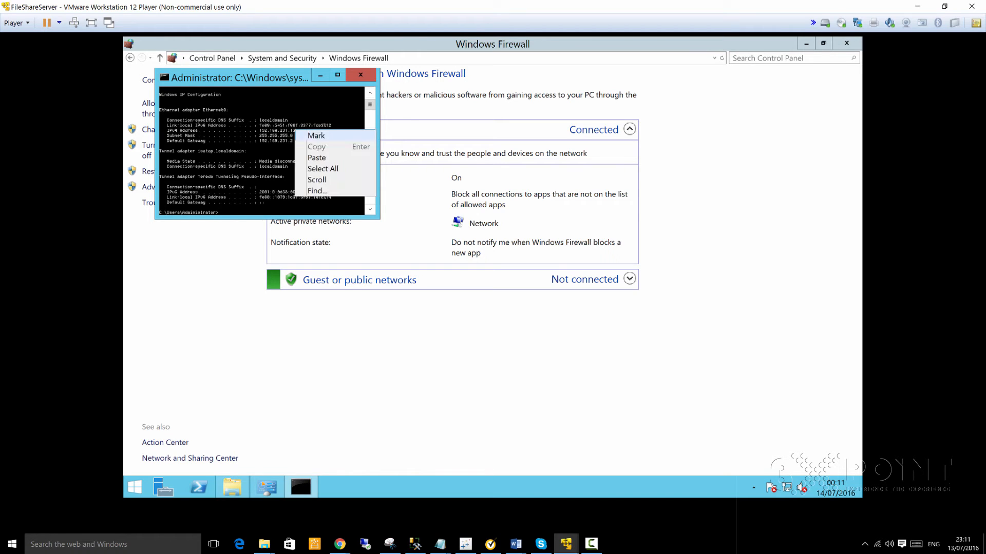
{"action": "left_click", "coordinate": [316, 136]}
{"action": "left_click_drag", "start_coordinate": [303, 130], "coordinate": [260, 131]}
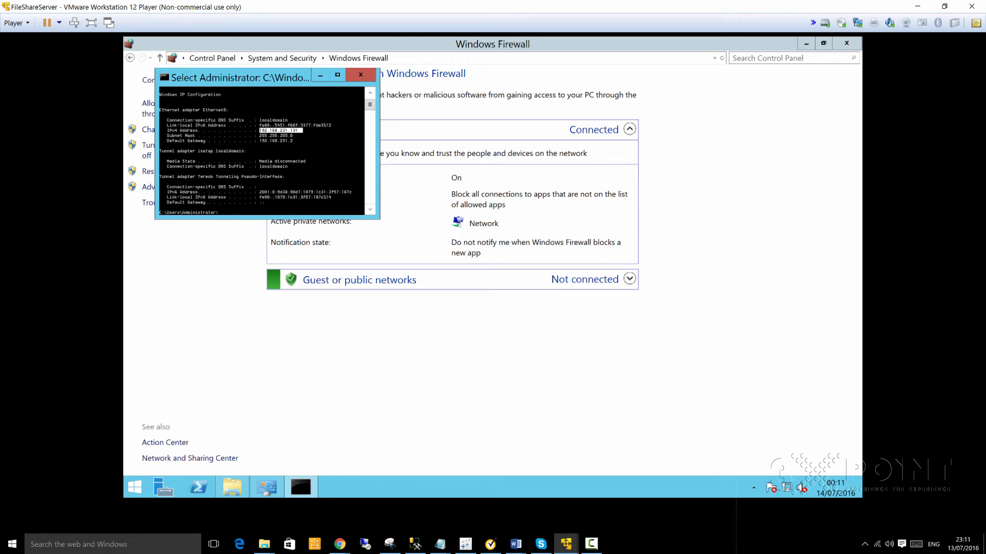
{"action": "key", "text": "Return"}
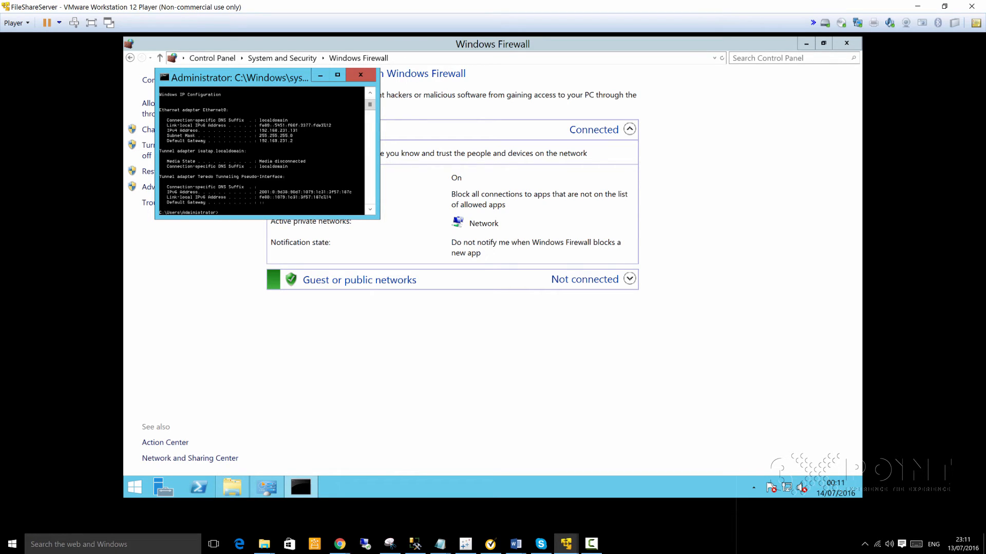
{"action": "left_click", "coordinate": [566, 543]}
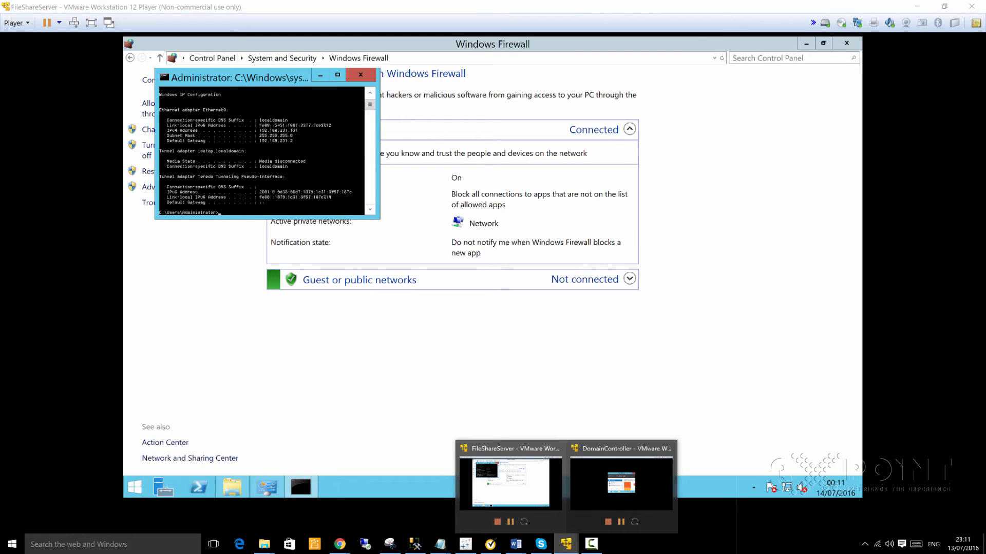
- Open an administrator command prompt on the DomainController VM via Run 'cmd'
{"action": "left_click", "coordinate": [621, 480]}
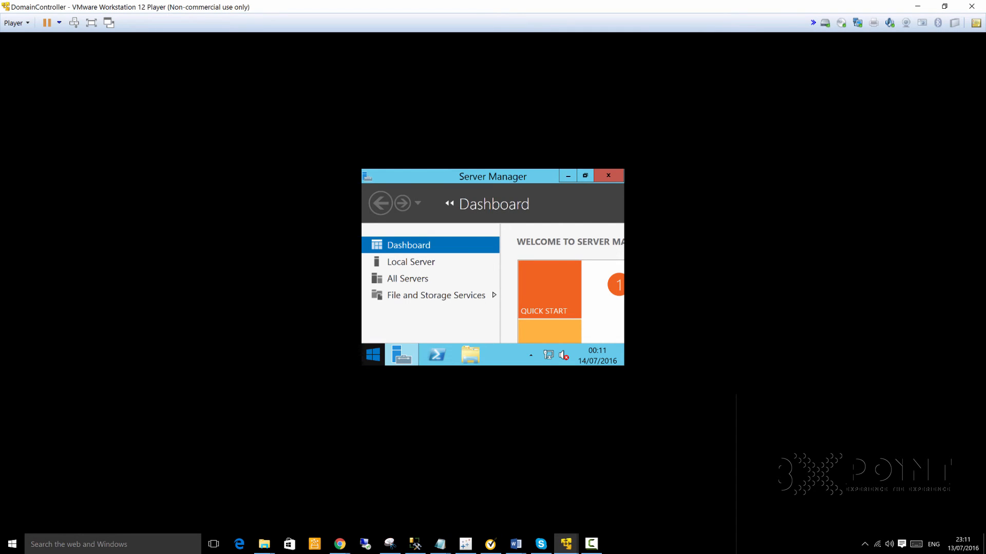
{"action": "right_click", "coordinate": [377, 360]}
{"action": "left_click", "coordinate": [400, 331]}
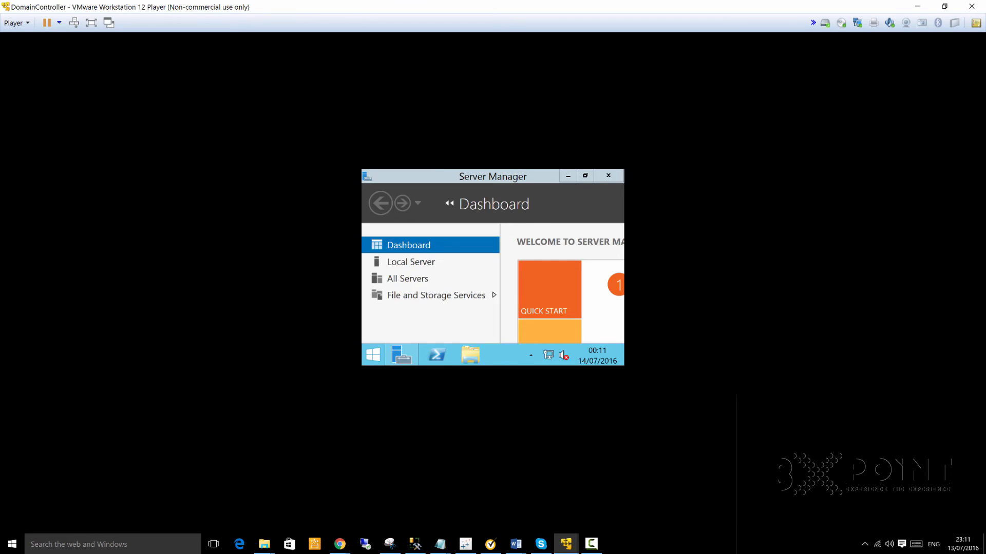
{"action": "type", "text": "cmd"}
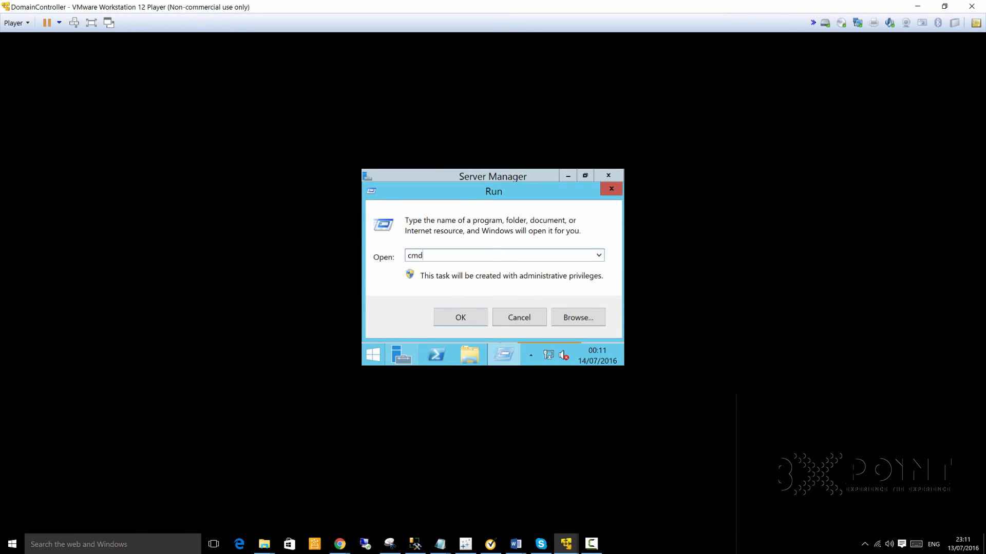
{"action": "key", "text": "Return"}
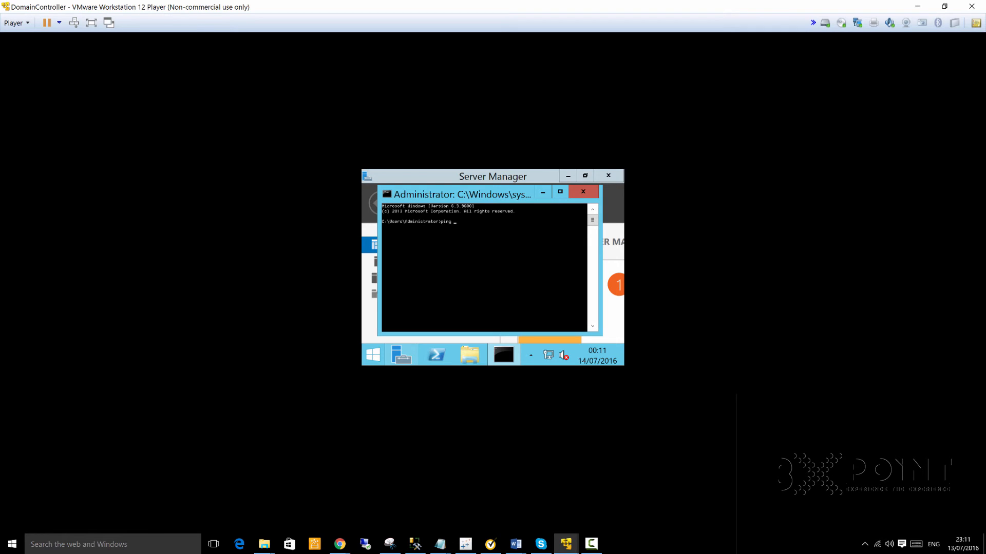
- Ping the pasted address 192.168.231.131, which times out, then return to FileShareServer
{"action": "right_click", "coordinate": [513, 245]}
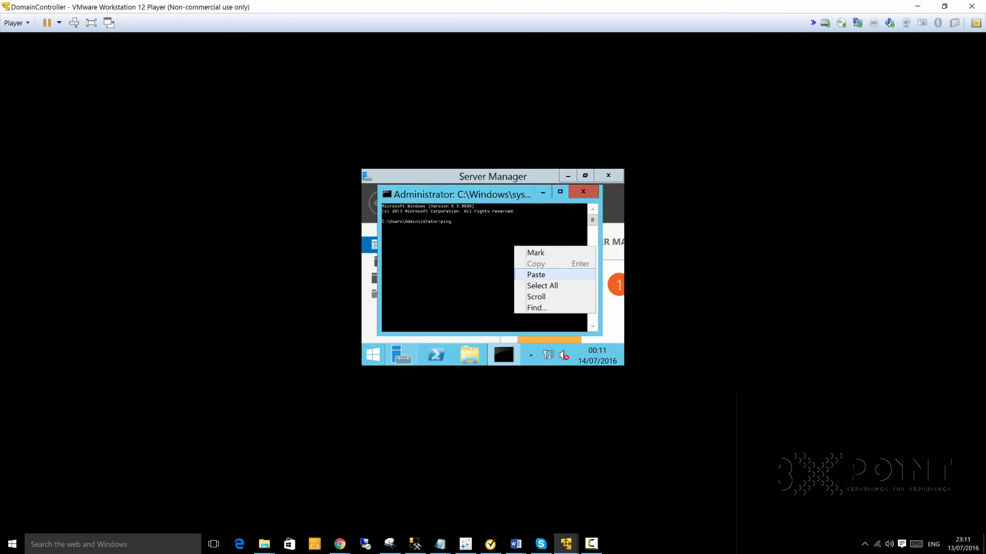
{"action": "left_click", "coordinate": [534, 274]}
{"action": "key", "text": "Return"}
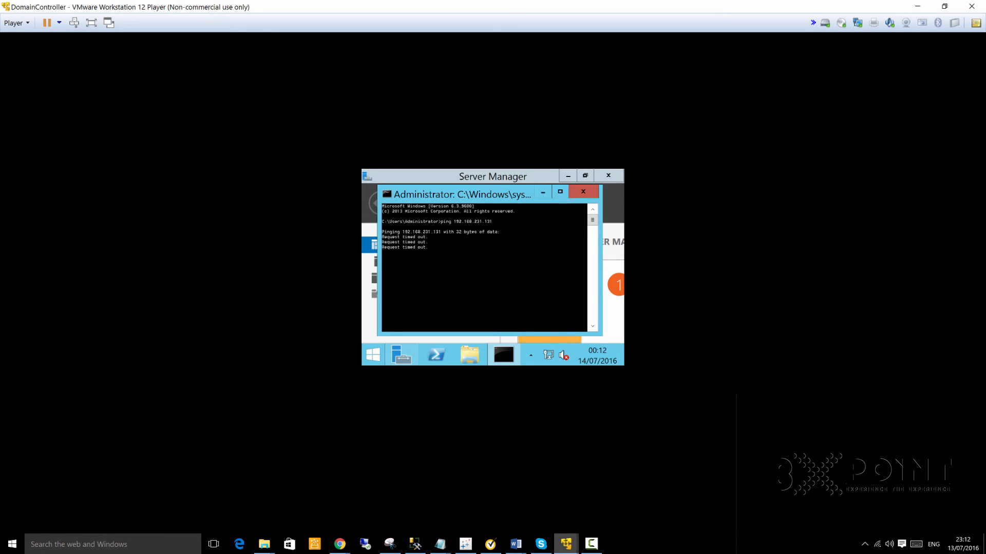
{"action": "mouse_move", "coordinate": [566, 543]}
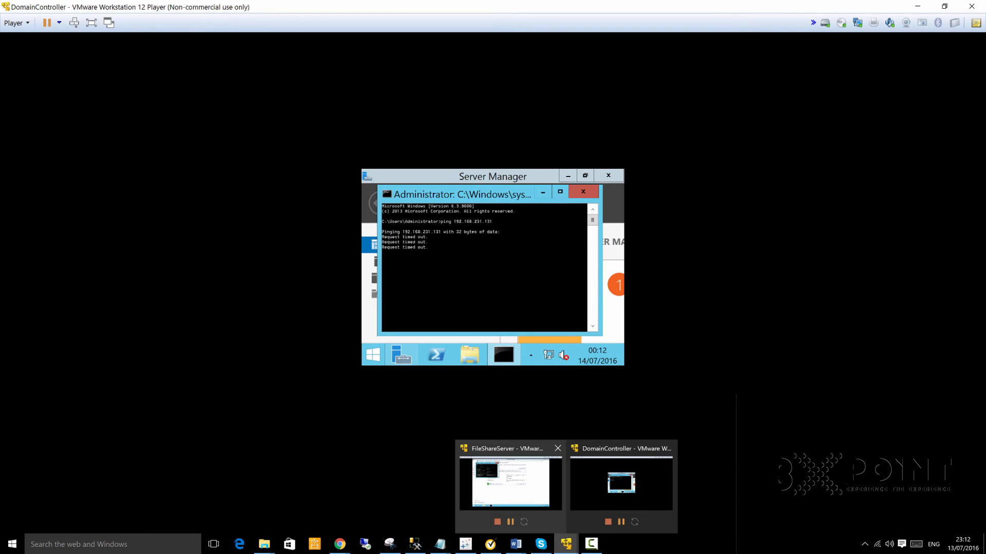
{"action": "left_click", "coordinate": [510, 483]}
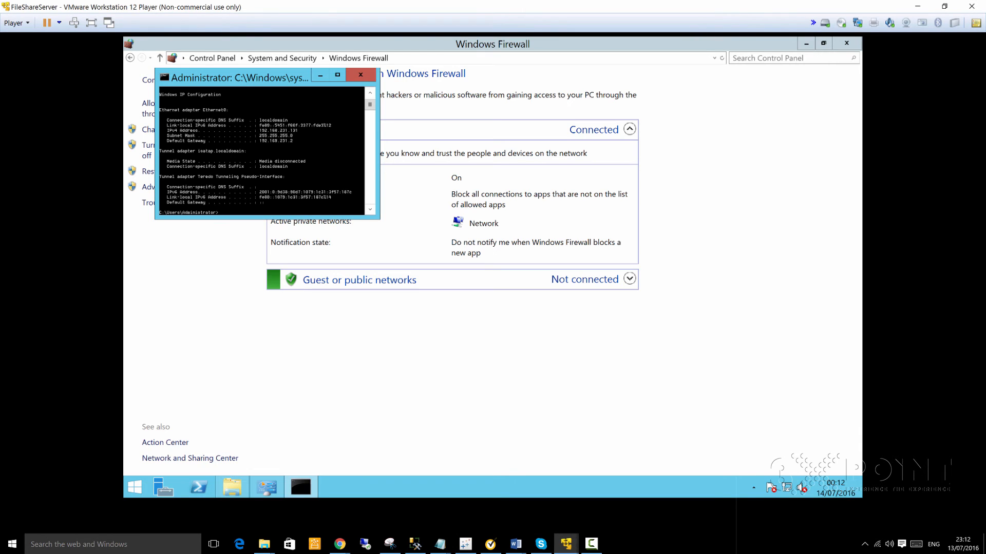
- Minimize the command window and set Windows Firewall off for private and public networks
{"action": "left_click", "coordinate": [321, 75]}
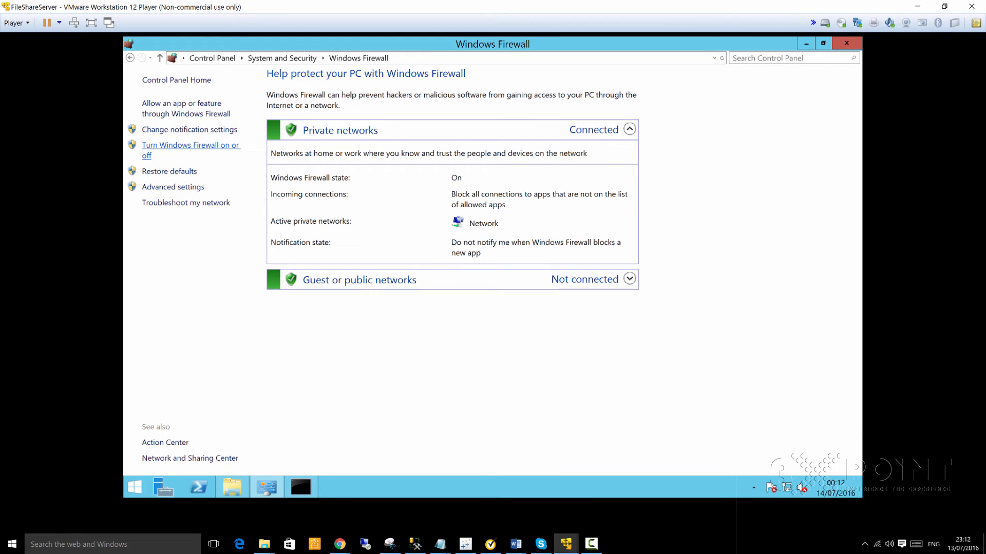
{"action": "left_click", "coordinate": [190, 145]}
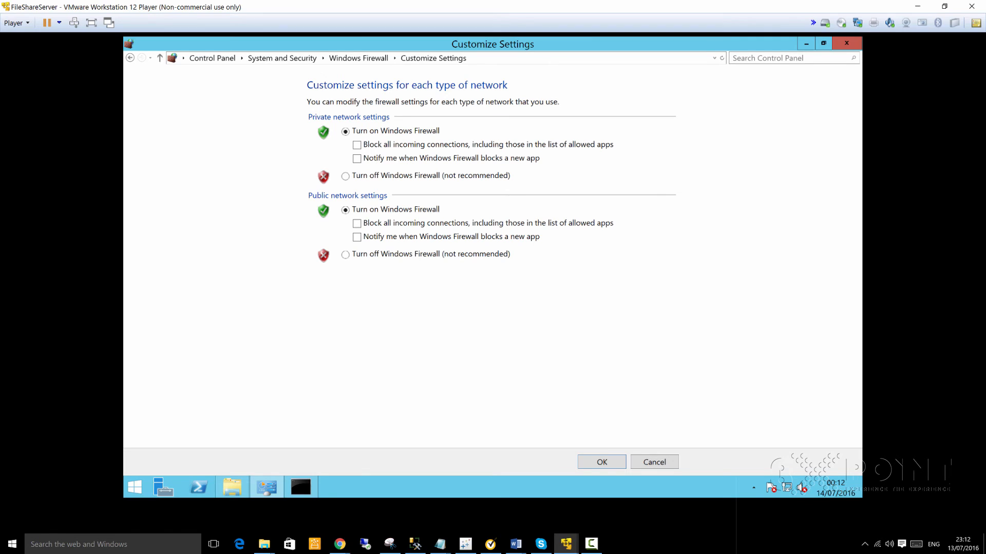
{"action": "left_click", "coordinate": [345, 176]}
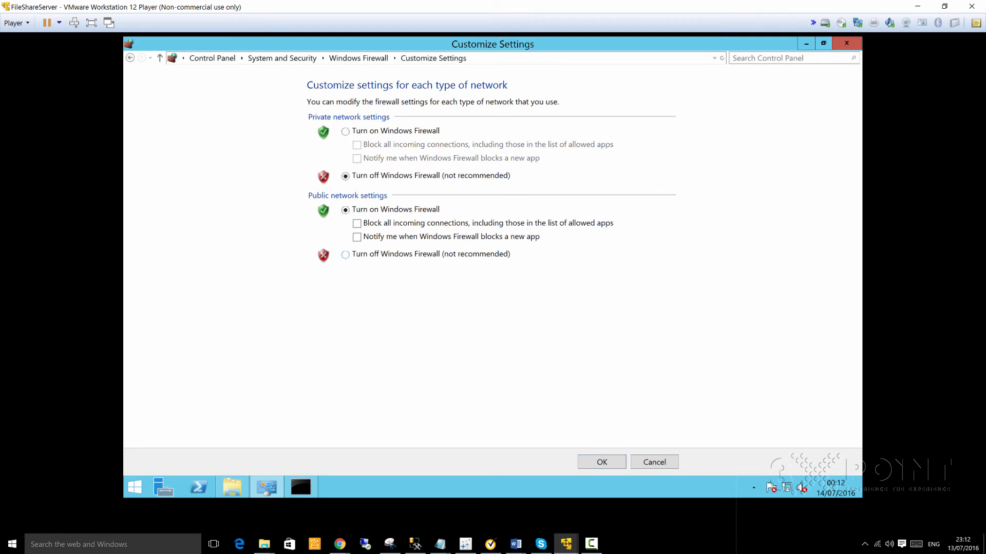
{"action": "left_click", "coordinate": [345, 255]}
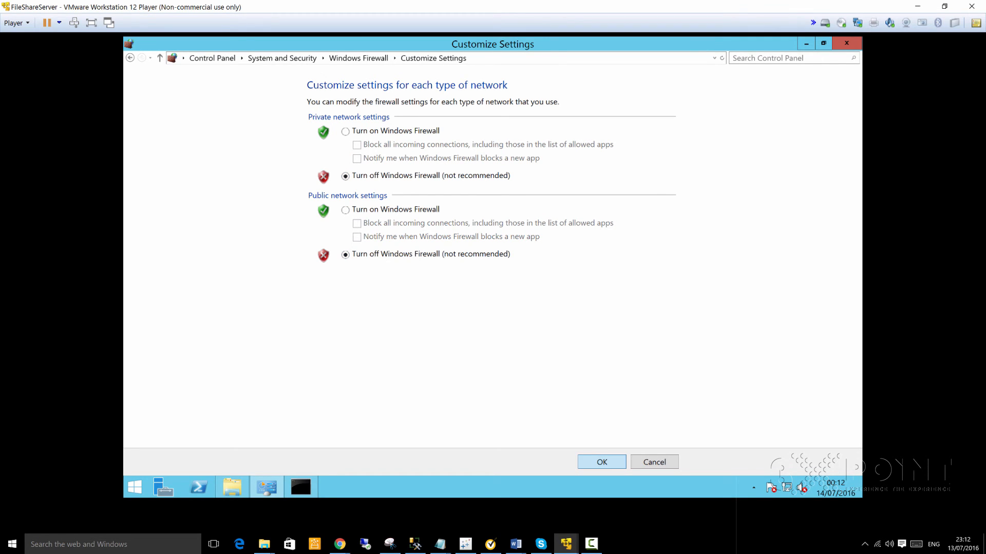
{"action": "left_click", "coordinate": [602, 462]}
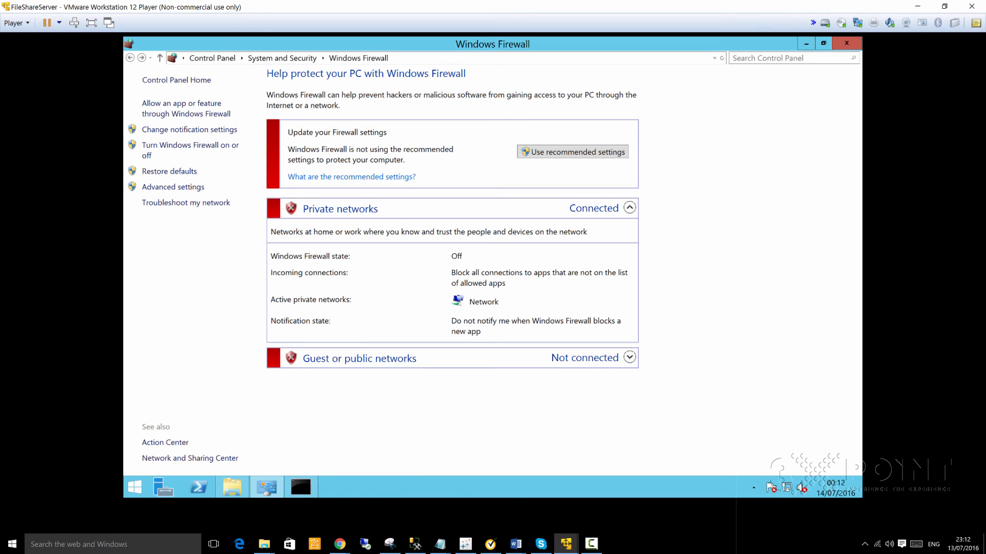
{"action": "left_click", "coordinate": [566, 544]}
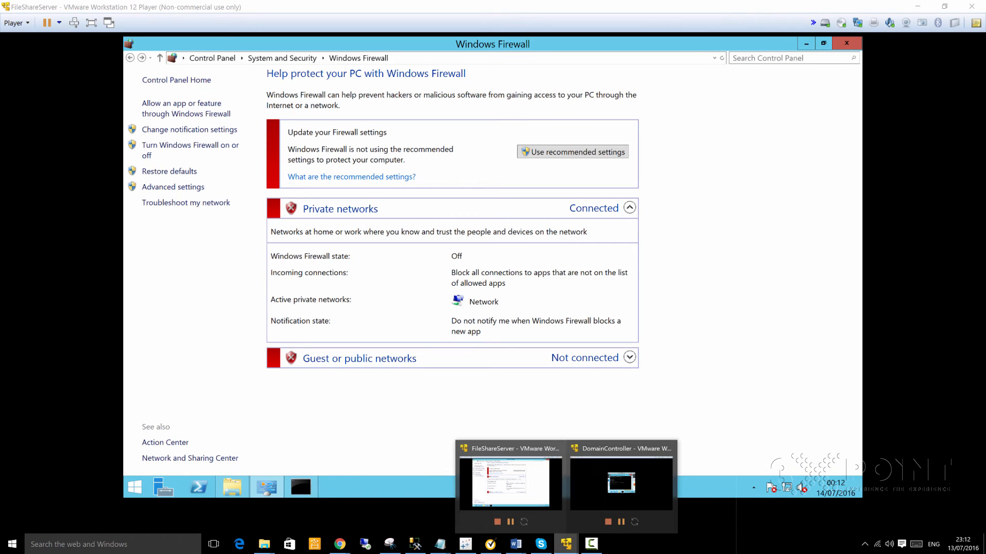
- On DomainController, rerun the ping to 192.168.231.131, now getting 4 replies with 0% loss
{"action": "left_click", "coordinate": [621, 483]}
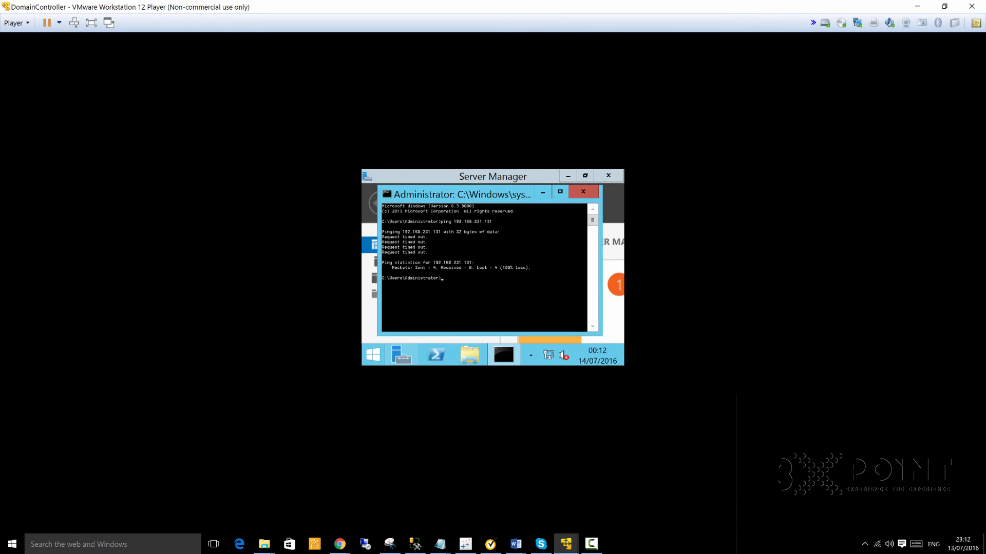
{"action": "key", "text": "Up"}
{"action": "key", "text": "Return"}
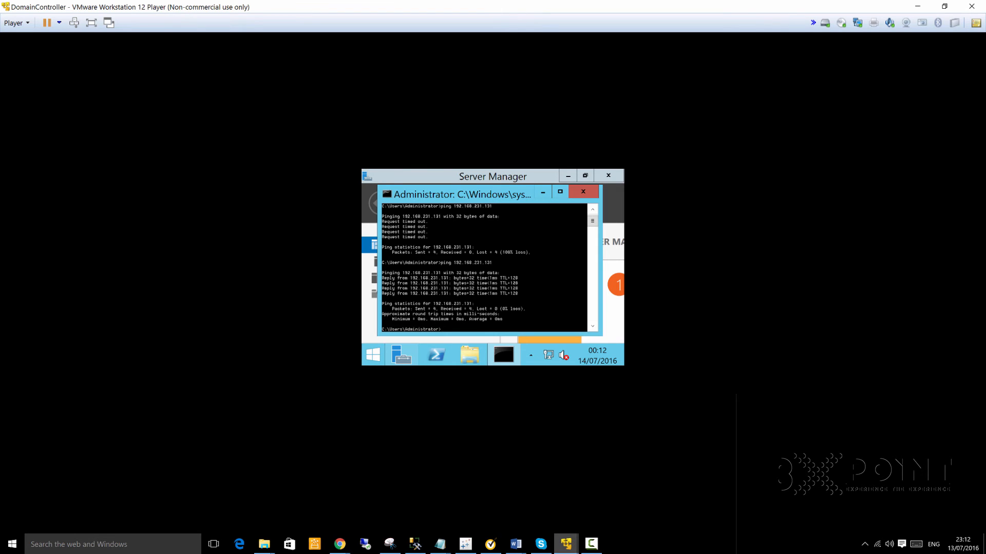
- Back on FileShareServer, highlight the timezone step in the setup notes, then launch Server Manager
{"action": "mouse_move", "coordinate": [565, 544]}
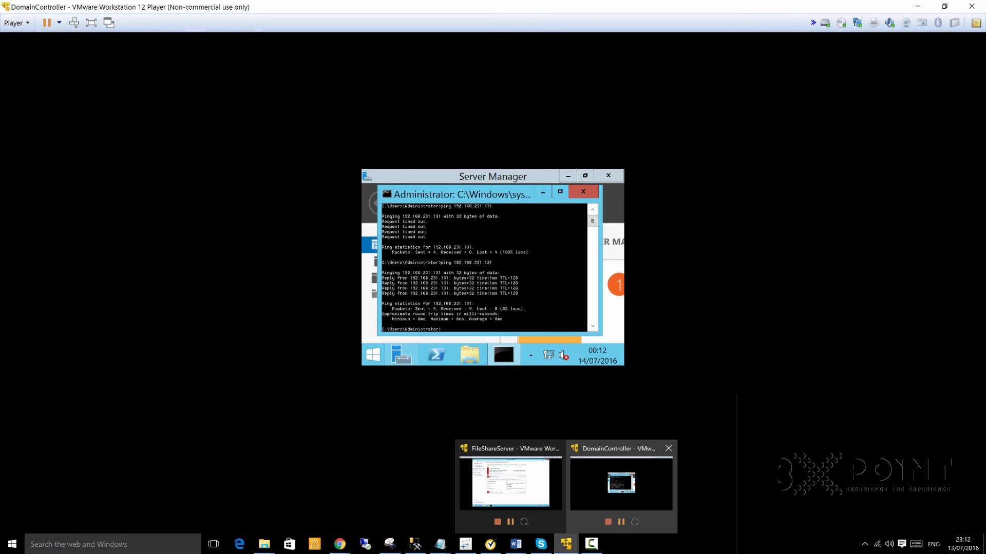
{"action": "left_click", "coordinate": [510, 483]}
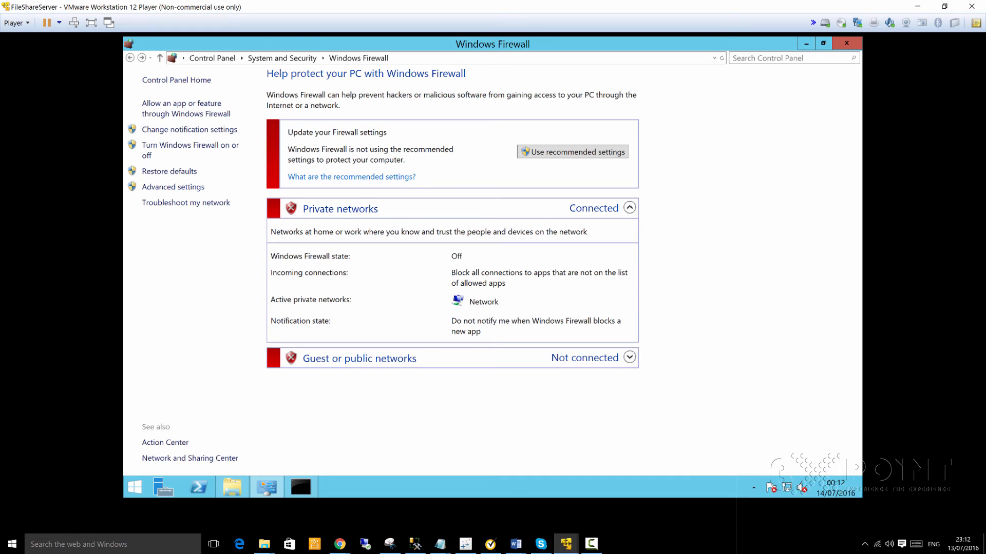
{"action": "key", "text": "alt+Tab"}
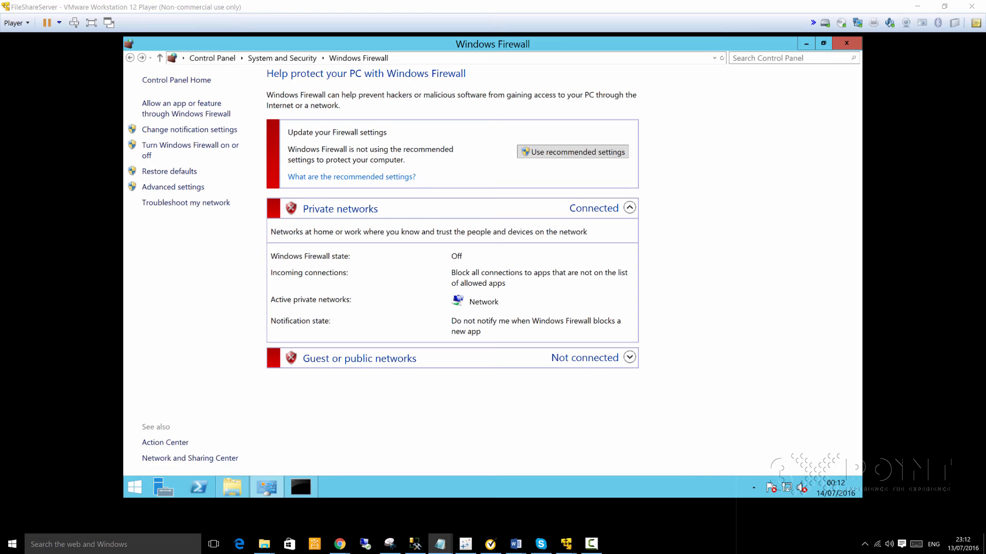
{"action": "left_click_drag", "start_coordinate": [985, 77], "coordinate": [570, 86]}
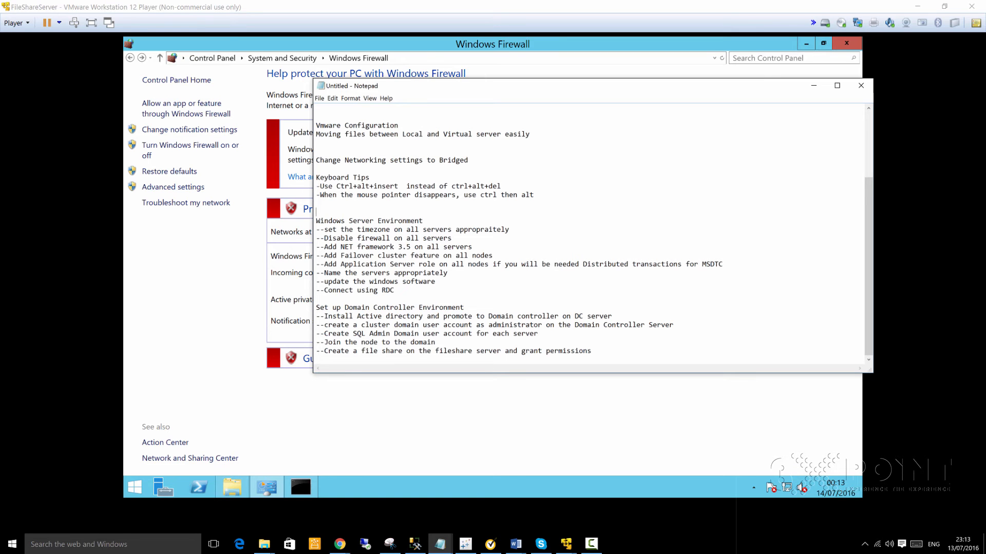
{"action": "left_click_drag", "start_coordinate": [570, 86], "coordinate": [985, 98]}
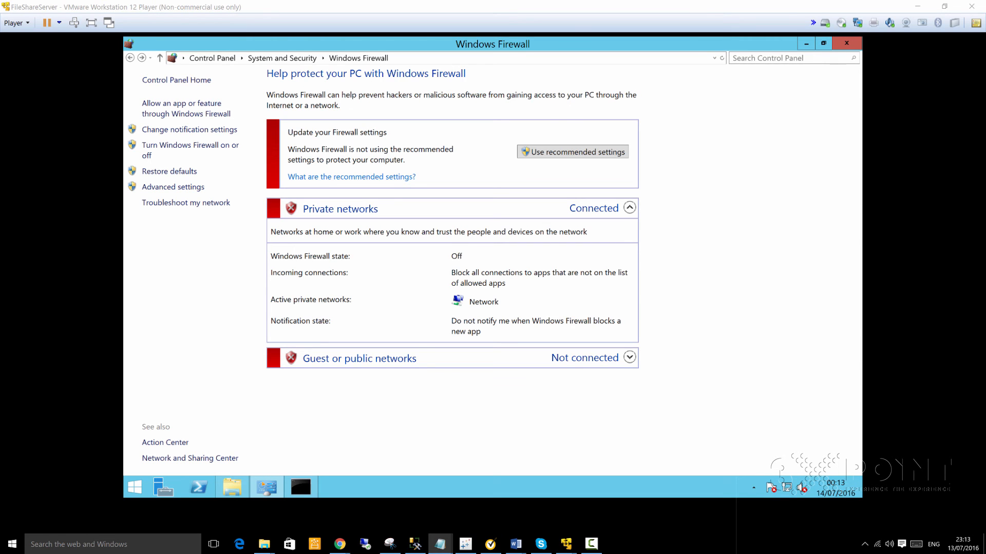
{"action": "left_click_drag", "start_coordinate": [985, 70], "coordinate": [643, 76]}
{"action": "left_click", "coordinate": [470, 220]}
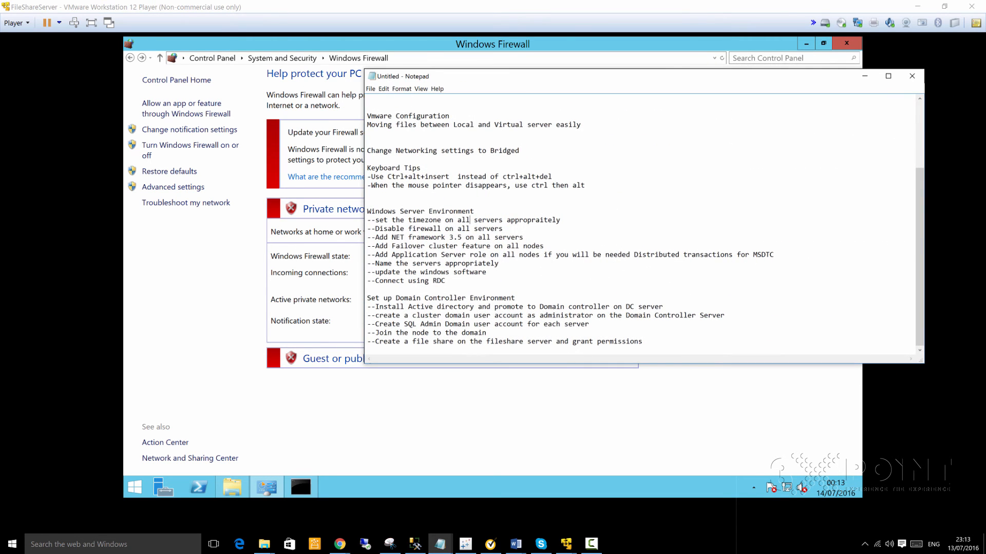
{"action": "left_click_drag", "start_coordinate": [519, 220], "coordinate": [400, 237]}
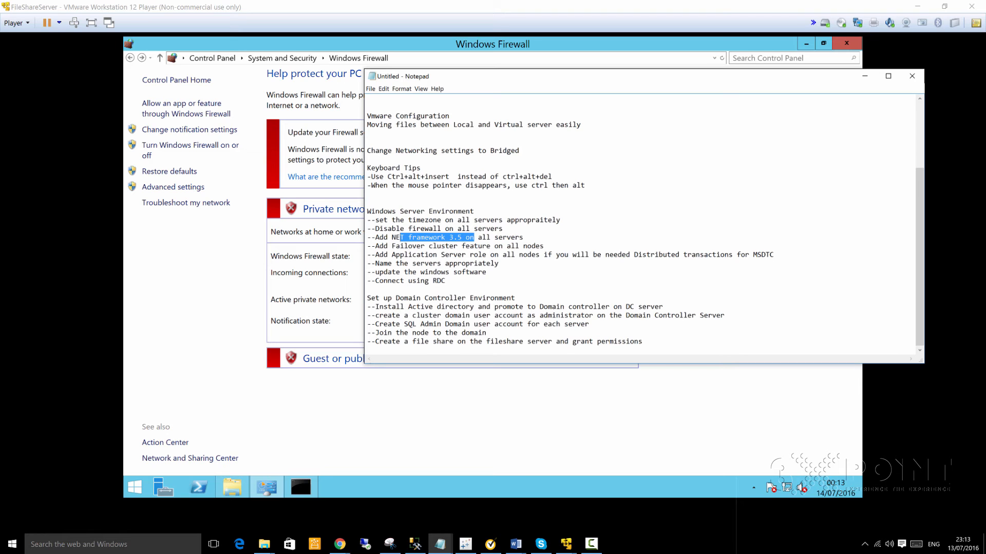
{"action": "left_click_drag", "start_coordinate": [590, 76], "coordinate": [985, 103]}
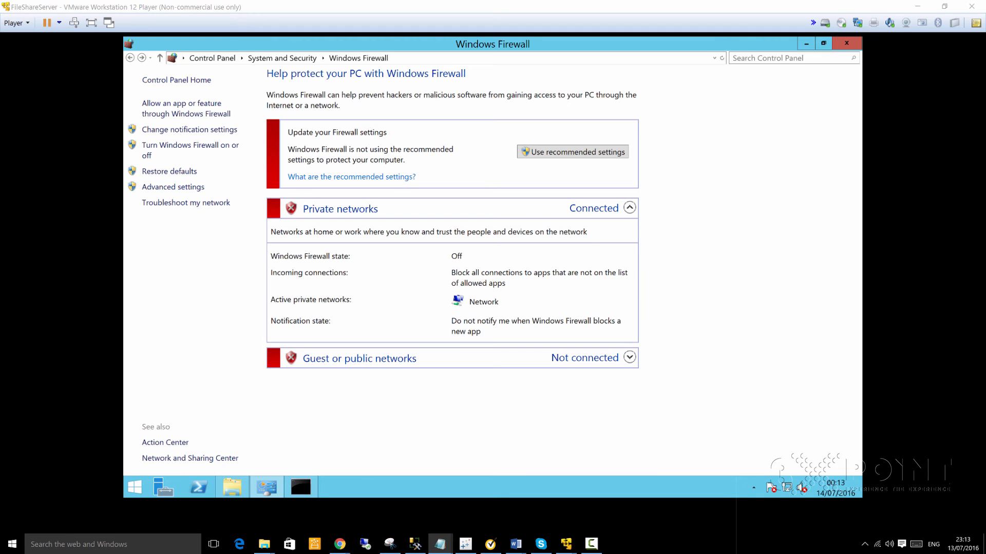
{"action": "left_click", "coordinate": [163, 487]}
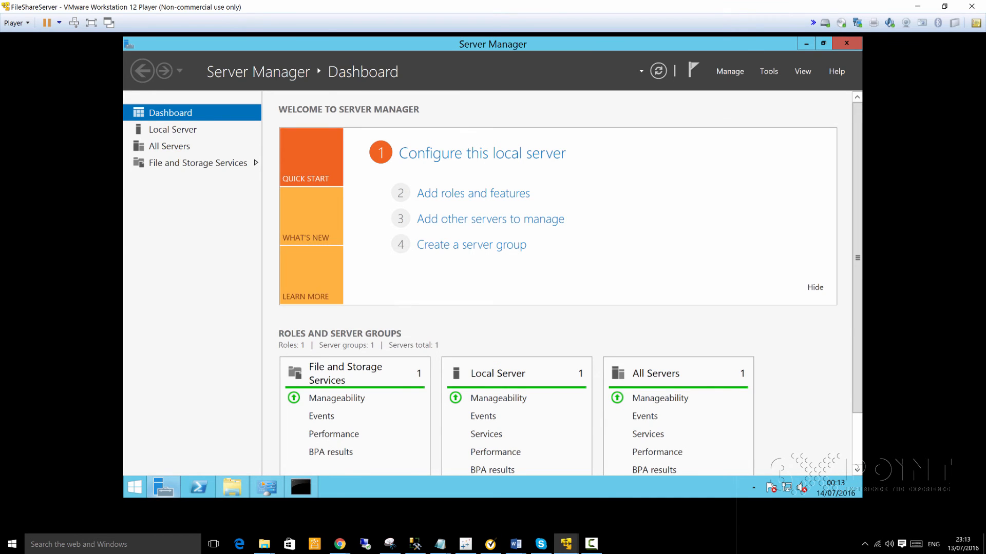
- Step through the wizard with role-based install on the local server and tick .NET Framework 3.5 Features
{"action": "mouse_move", "coordinate": [163, 487]}
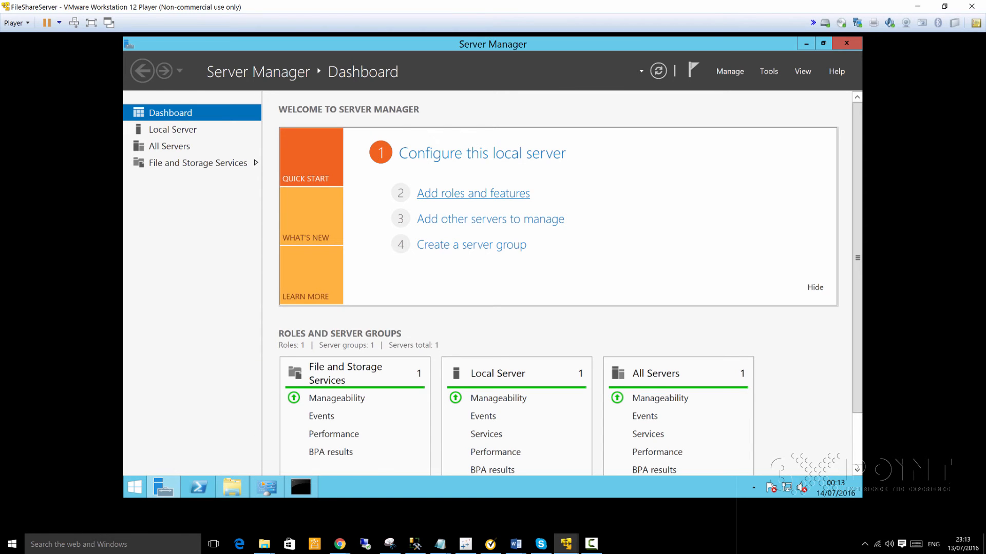
{"action": "left_click", "coordinate": [473, 193]}
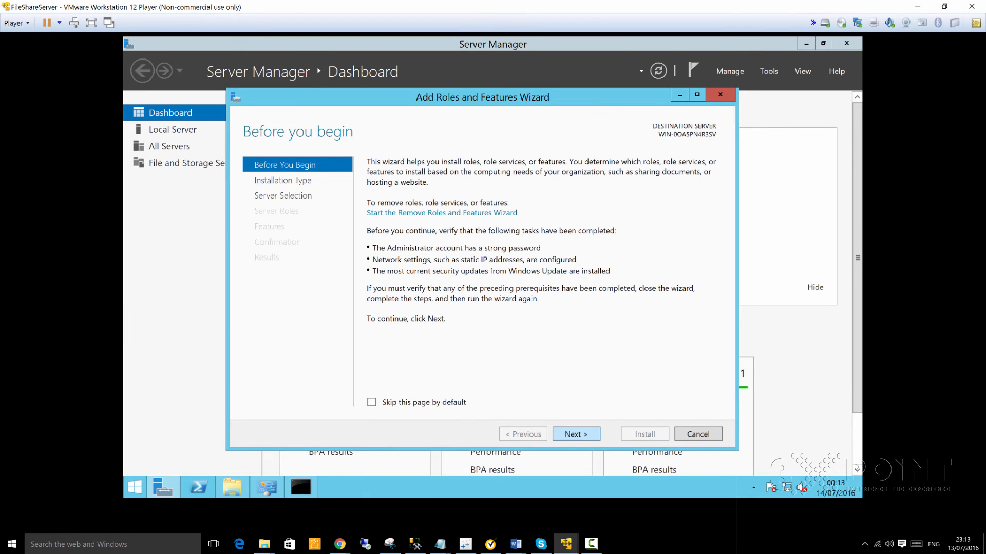
{"action": "left_click", "coordinate": [576, 434]}
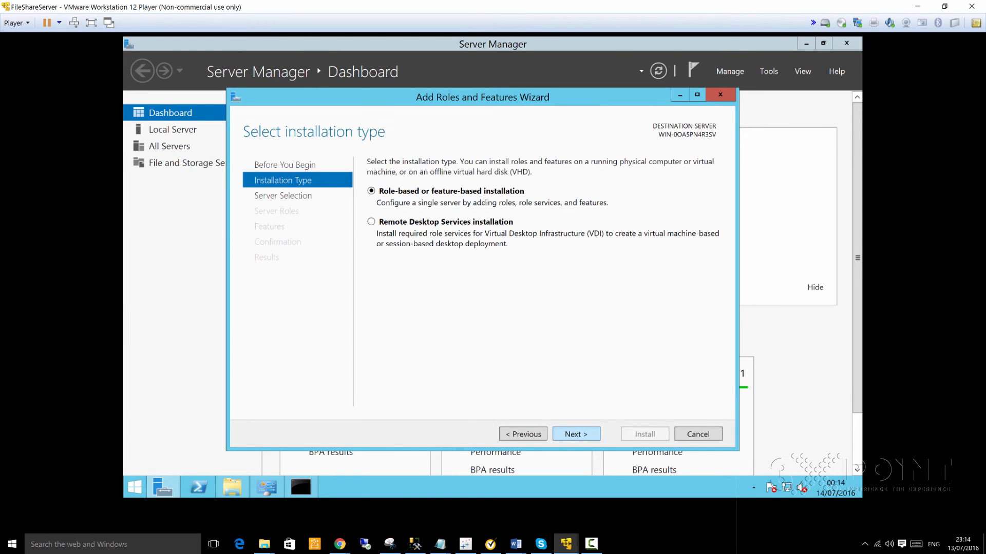
{"action": "left_click", "coordinate": [576, 435]}
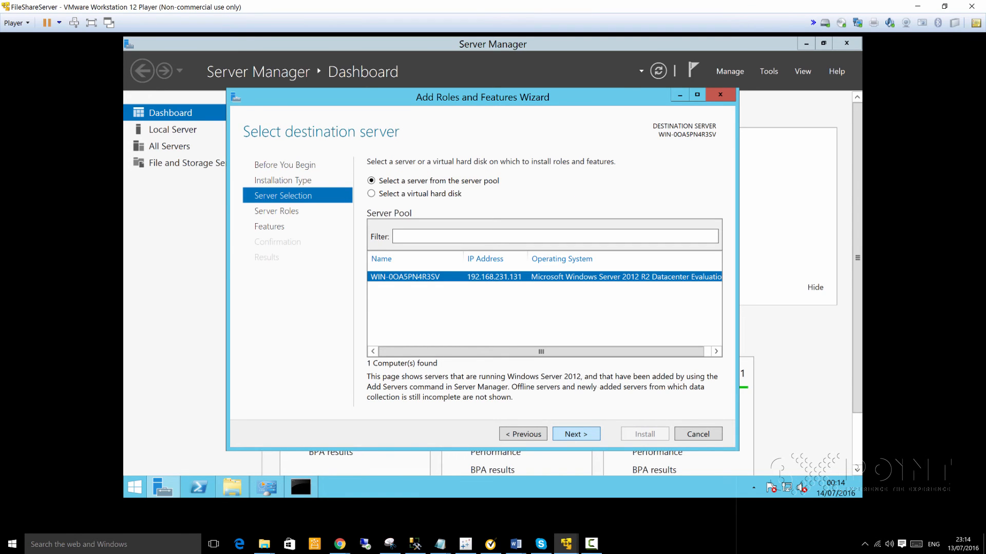
{"action": "left_click", "coordinate": [576, 435]}
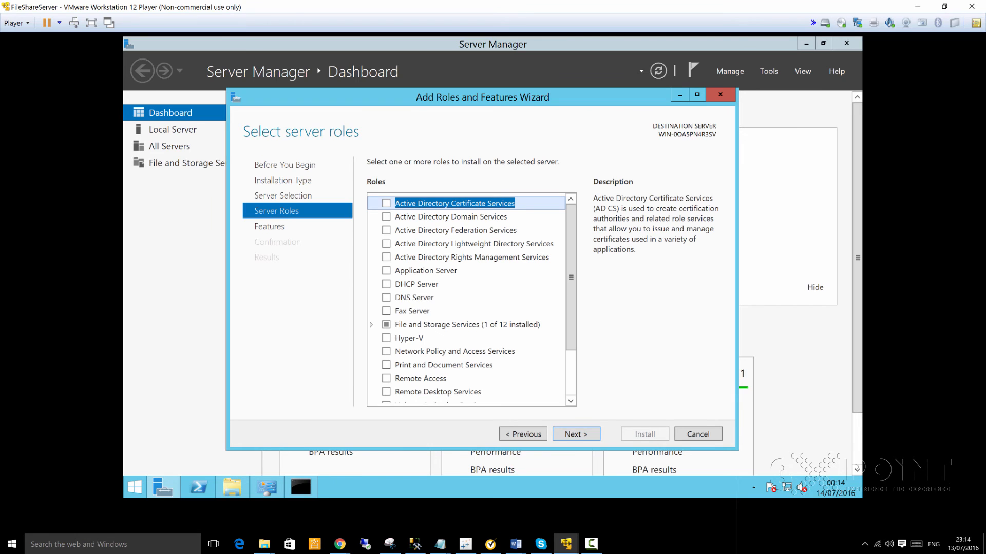
{"action": "left_click_drag", "start_coordinate": [571, 288], "coordinate": [571, 334]}
{"action": "left_click", "coordinate": [576, 435]}
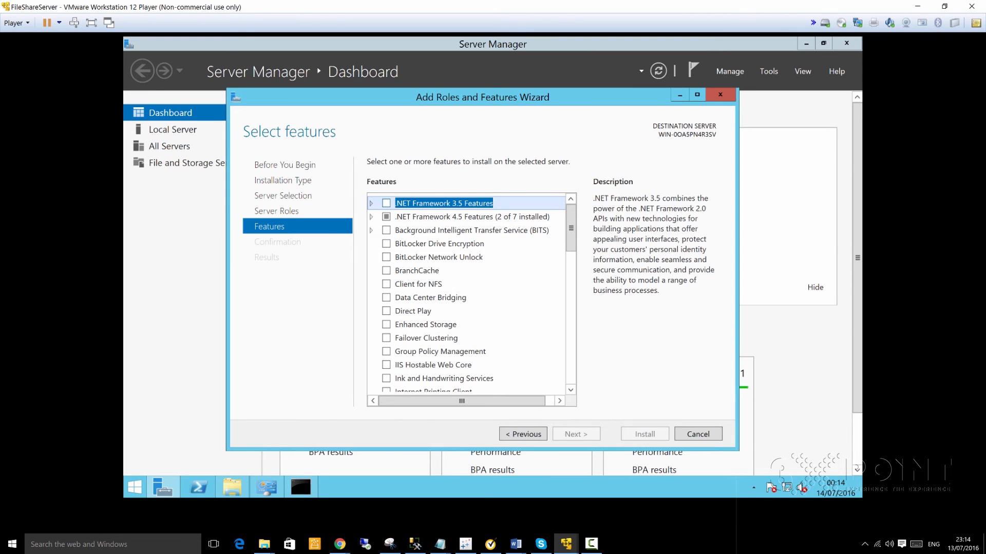
{"action": "key", "text": "space"}
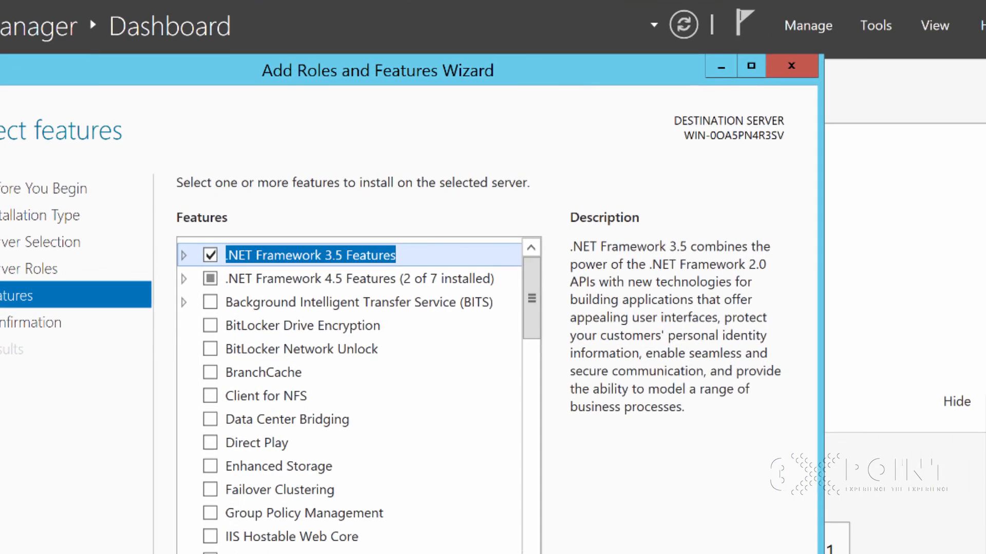
{"action": "key", "text": "alt+Tab"}
{"action": "left_click_drag", "start_coordinate": [565, 67], "coordinate": [369, 30]}
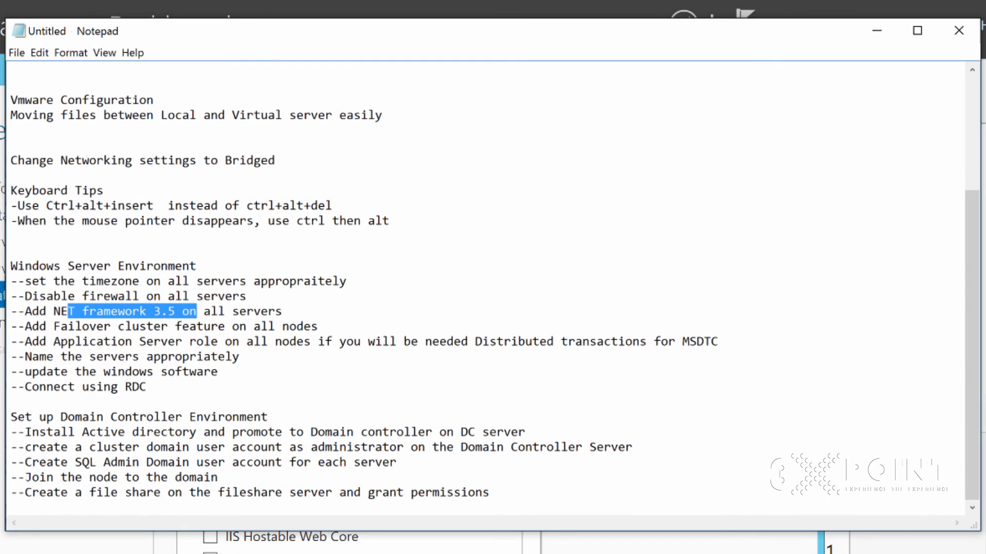
- Highlight the Failover cluster step in the notes and scroll through the Features list
{"action": "left_click", "coordinate": [67, 342]}
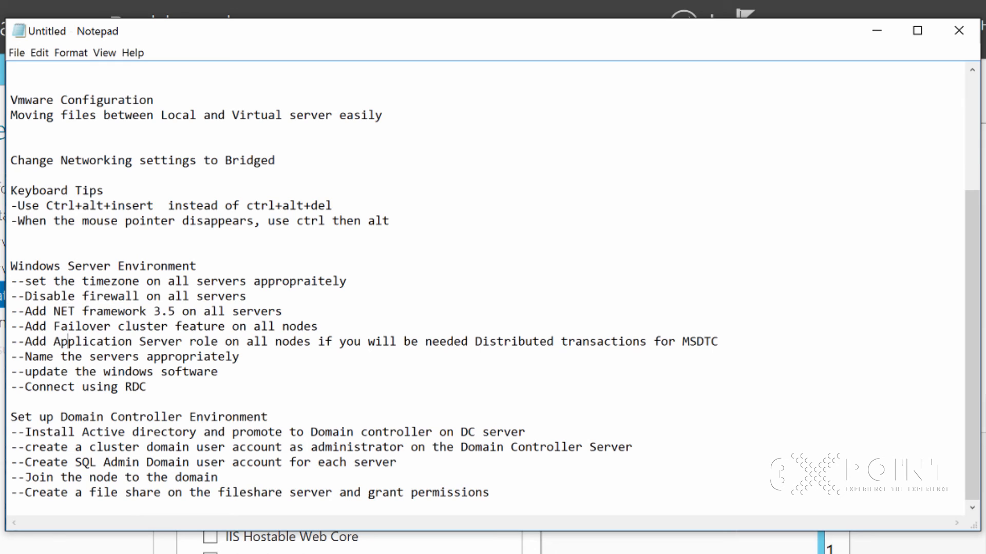
{"action": "left_click_drag", "start_coordinate": [24, 326], "coordinate": [276, 327]}
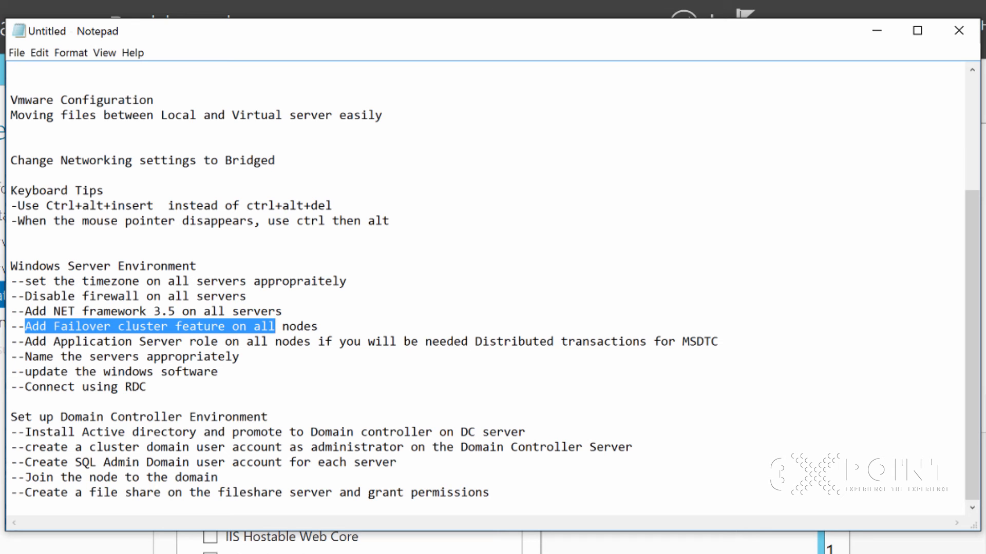
{"action": "left_click_drag", "start_coordinate": [616, 30], "coordinate": [985, 75]}
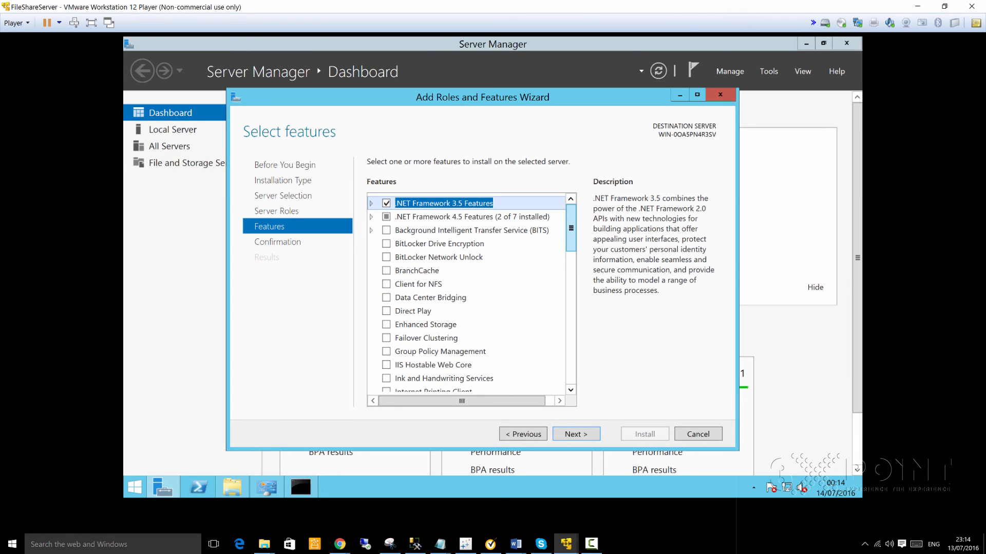
{"action": "scroll", "coordinate": [467, 292], "scroll_direction": "down", "scroll_amount": 4}
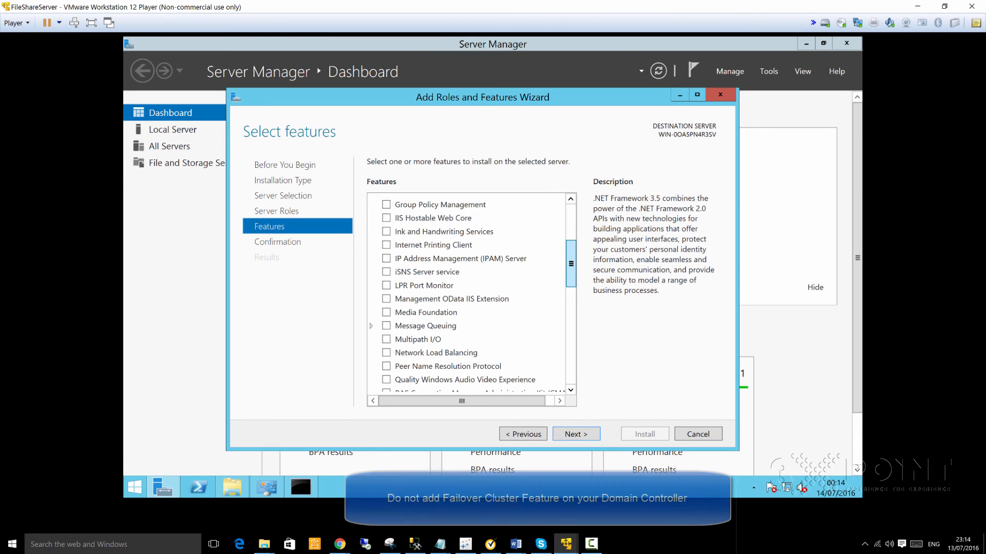
{"action": "scroll", "coordinate": [467, 293], "scroll_direction": "down", "scroll_amount": 4}
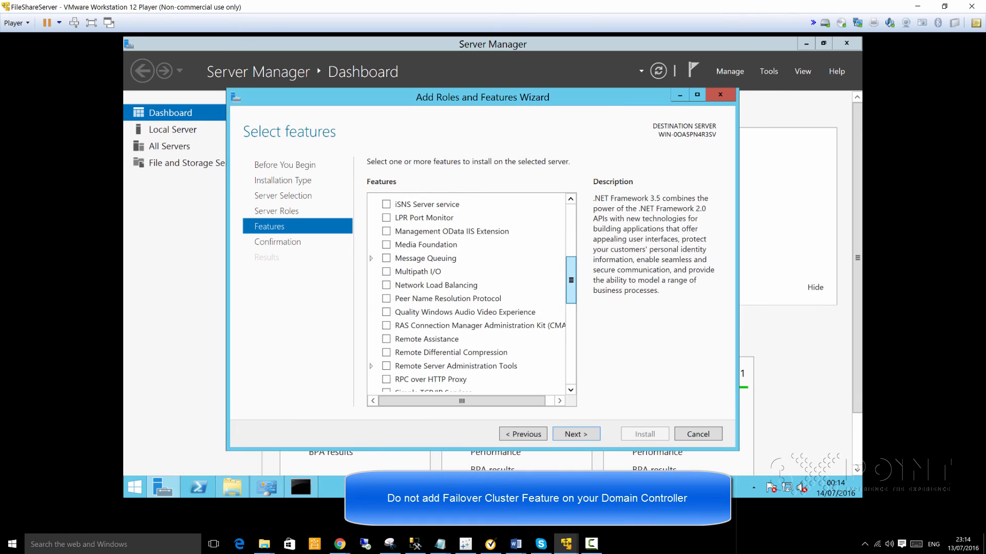
{"action": "scroll", "coordinate": [467, 293], "scroll_direction": "down", "scroll_amount": 7}
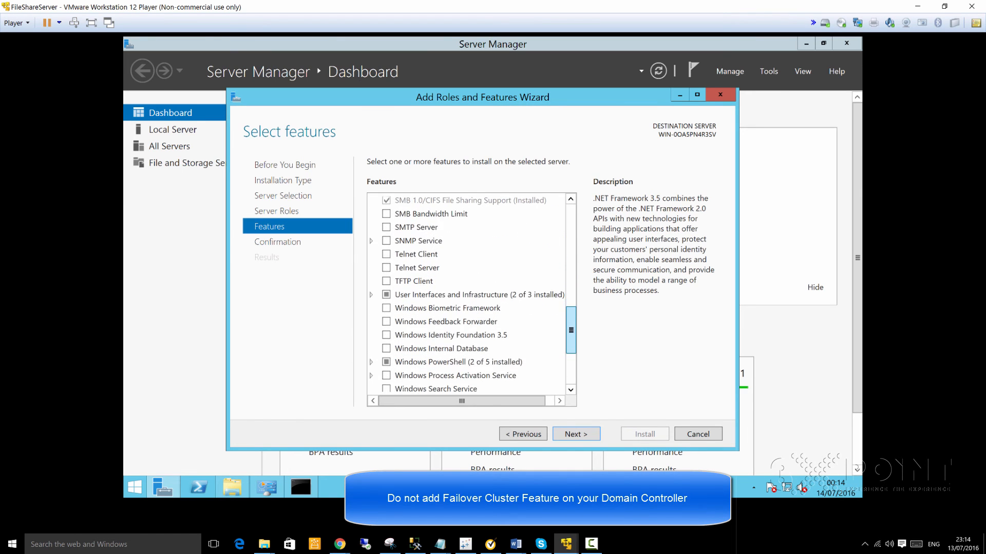
{"action": "scroll", "coordinate": [467, 292], "scroll_direction": "down", "scroll_amount": 1}
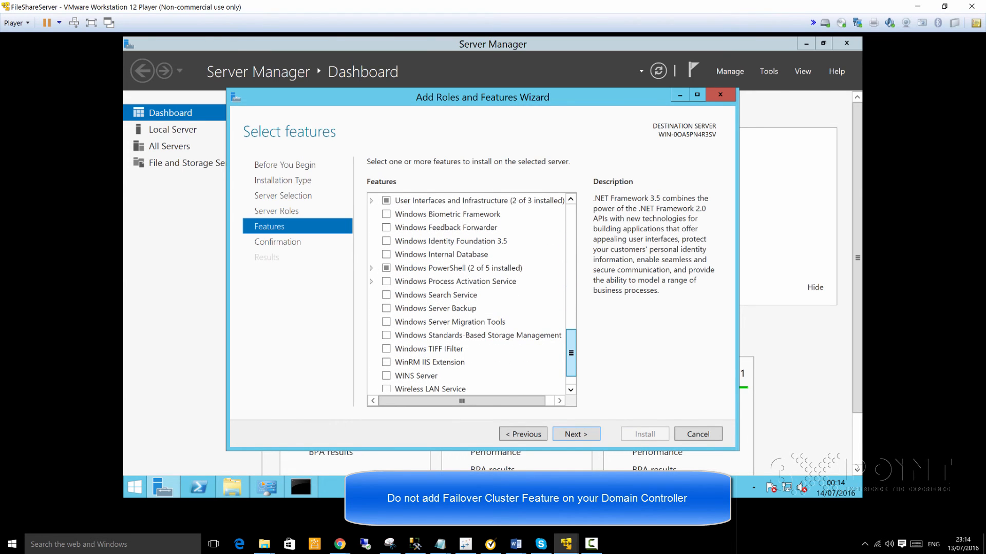
{"action": "scroll", "coordinate": [473, 293], "scroll_direction": "down", "scroll_amount": 1}
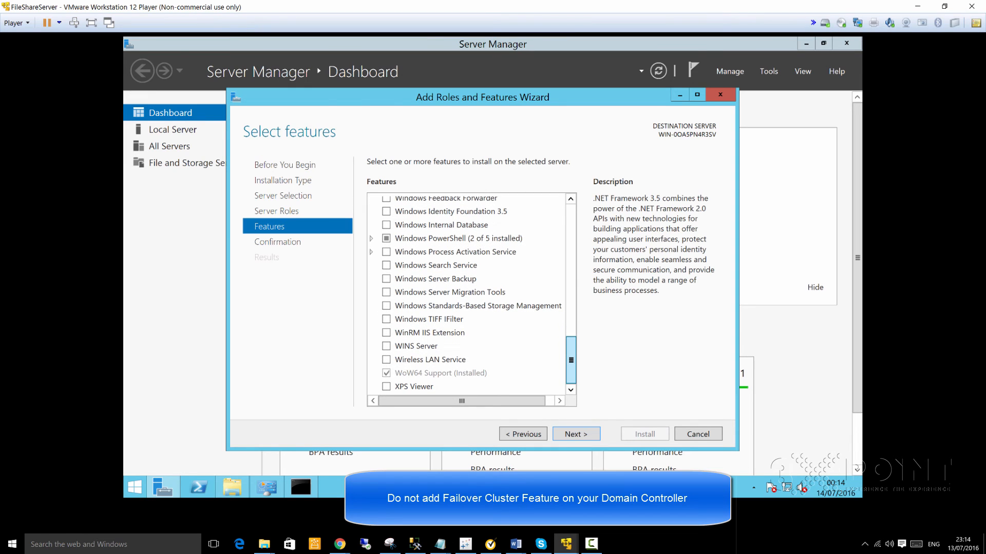
{"action": "scroll", "coordinate": [467, 293], "scroll_direction": "up", "scroll_amount": 3}
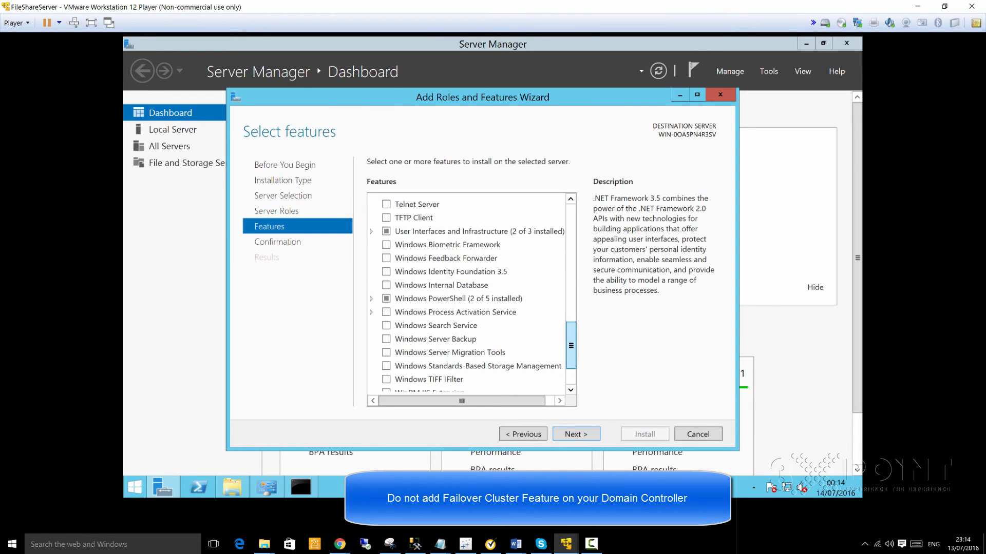
{"action": "left_click_drag", "start_coordinate": [571, 335], "coordinate": [570, 337]}
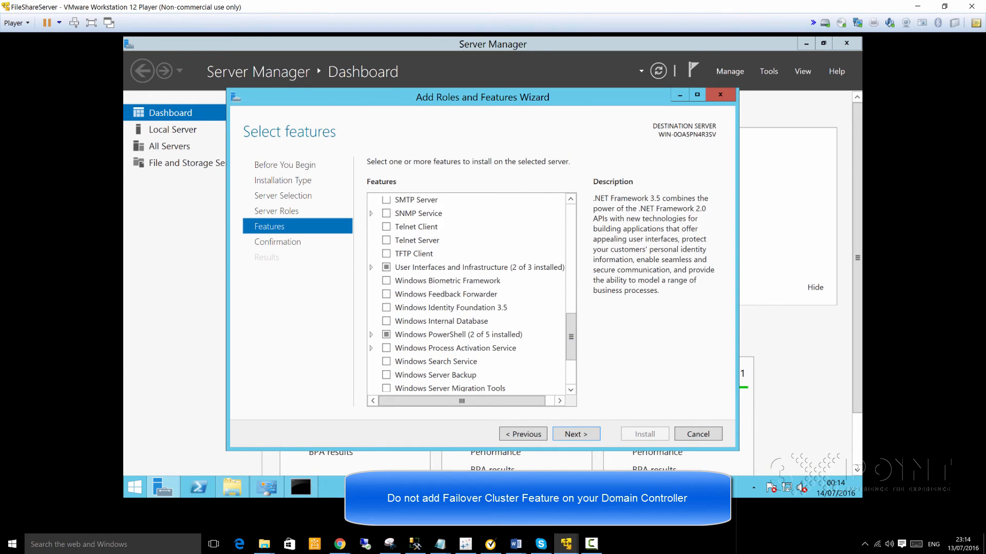
- Tick Failover Clustering and accept adding its required management tools
{"action": "left_click", "coordinate": [576, 434]}
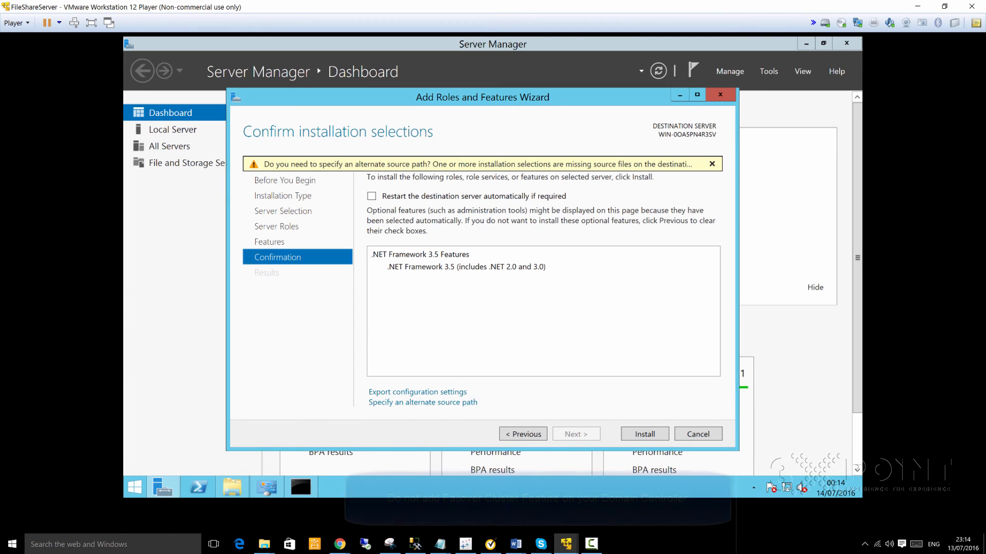
{"action": "left_click", "coordinate": [522, 434]}
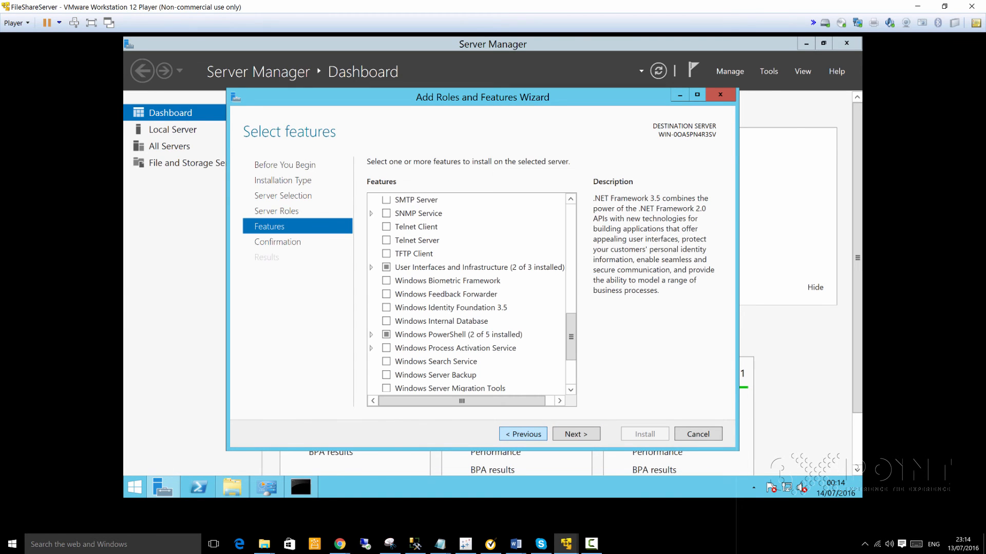
{"action": "left_click", "coordinate": [523, 434]}
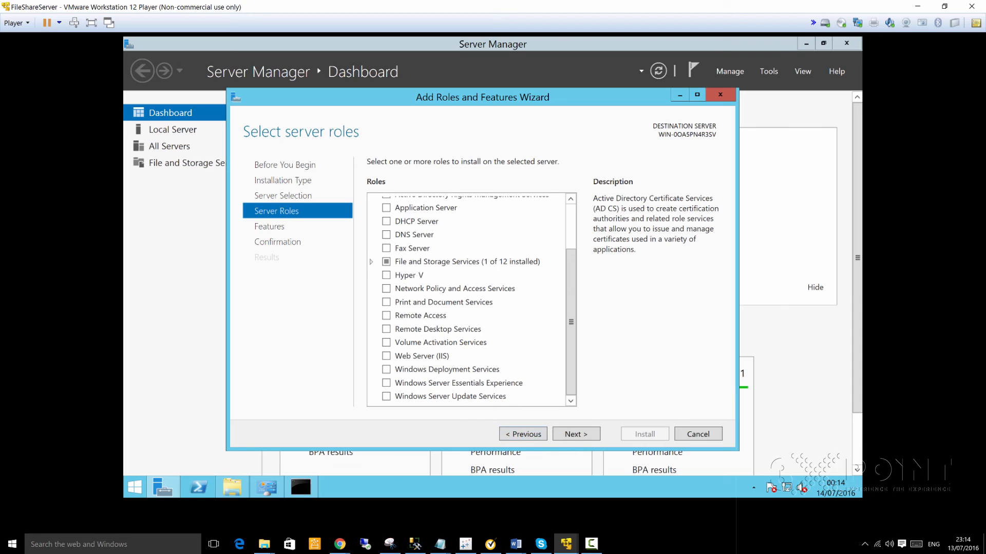
{"action": "mouse_move", "coordinate": [571, 322]}
{"action": "left_mouse_down"}
{"action": "mouse_move", "coordinate": [571, 277]}
{"action": "mouse_move", "coordinate": [571, 322]}
{"action": "left_mouse_up"}
{"action": "left_click", "coordinate": [523, 435]}
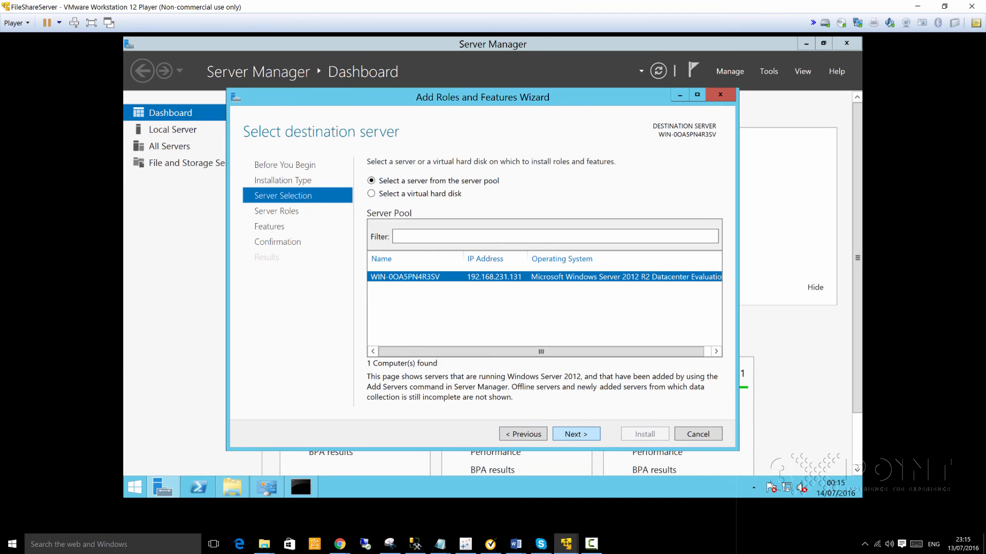
{"action": "left_click", "coordinate": [576, 434]}
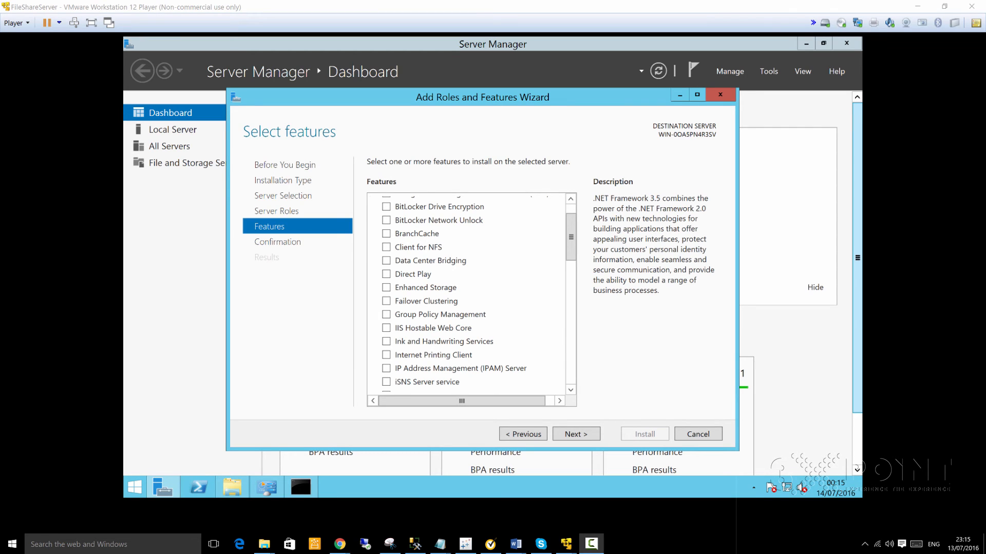
{"action": "left_click", "coordinate": [386, 301]}
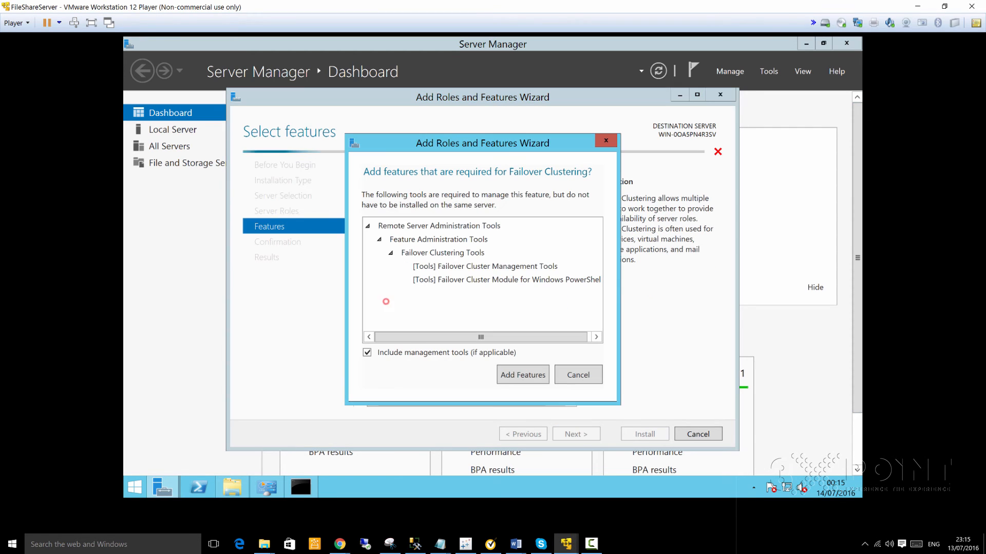
{"action": "left_click", "coordinate": [523, 375]}
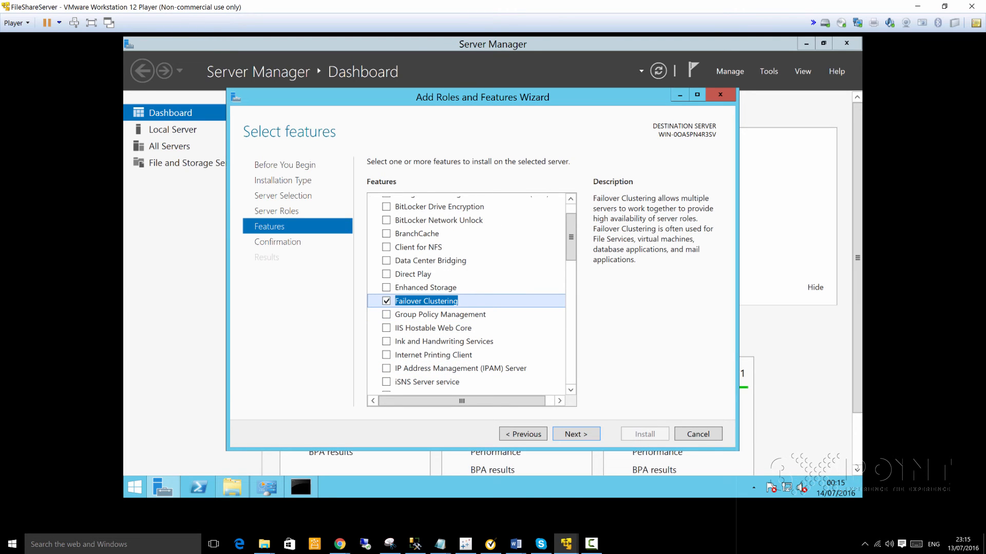
{"action": "key", "text": "alt+Tab"}
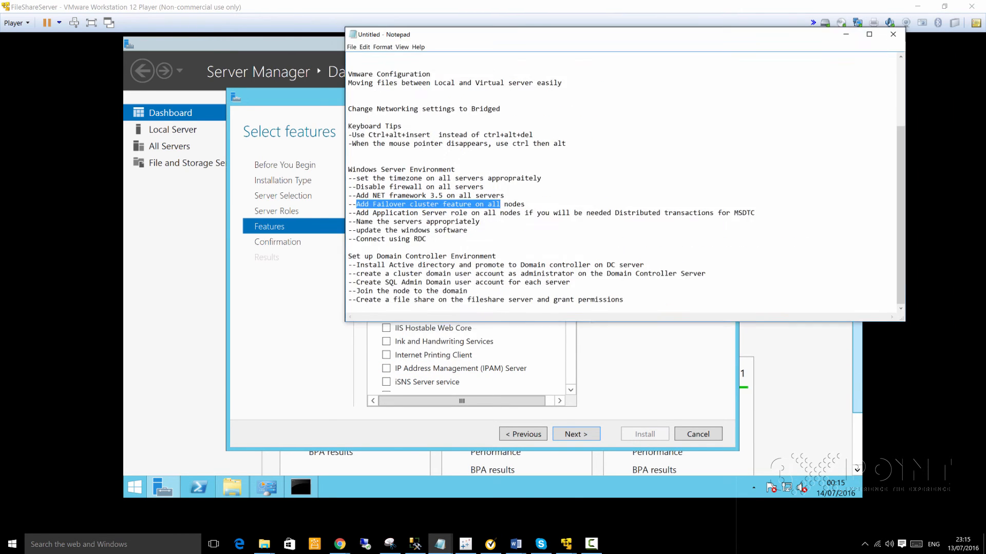
- Highlight the 'Application Server role' note in Notepad, then move Notepad off screen and refocus the VM
{"action": "left_click", "coordinate": [534, 288]}
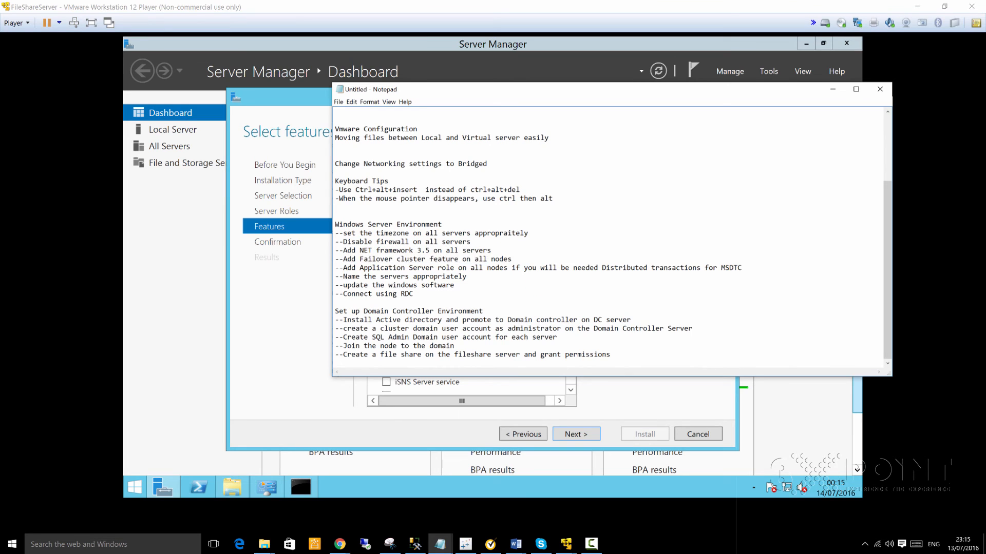
{"action": "left_click_drag", "start_coordinate": [343, 268], "coordinate": [470, 267]}
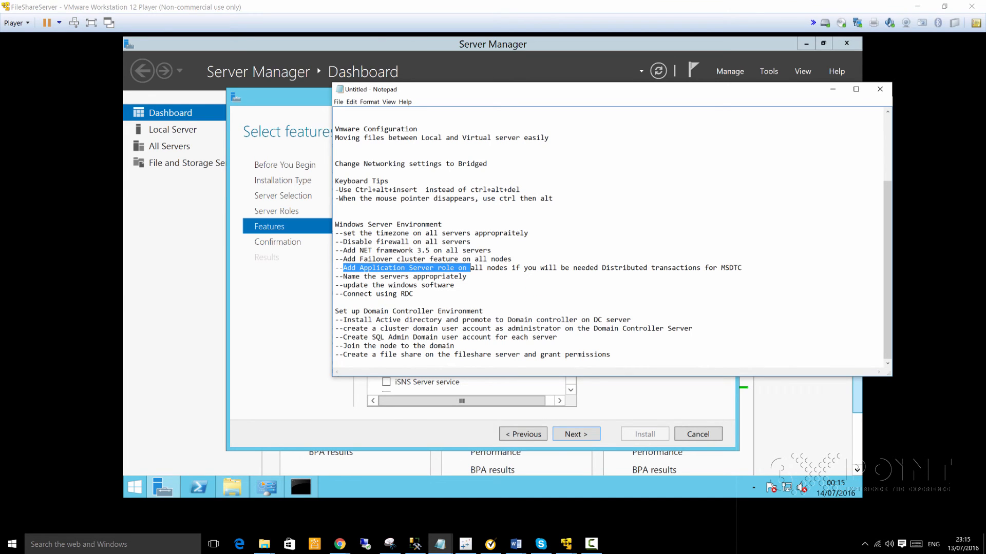
{"action": "left_click_drag", "start_coordinate": [743, 268], "coordinate": [335, 267]}
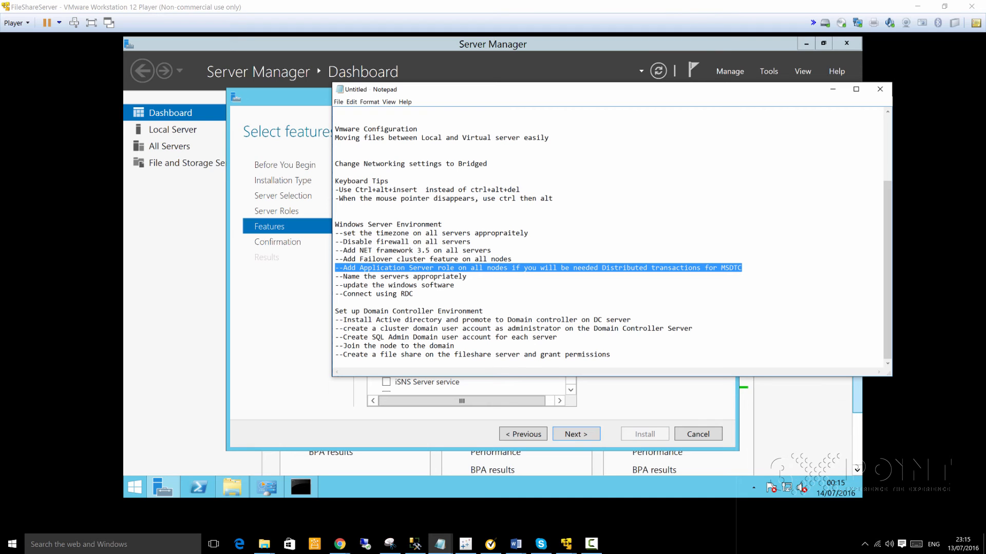
{"action": "left_click", "coordinate": [368, 268]}
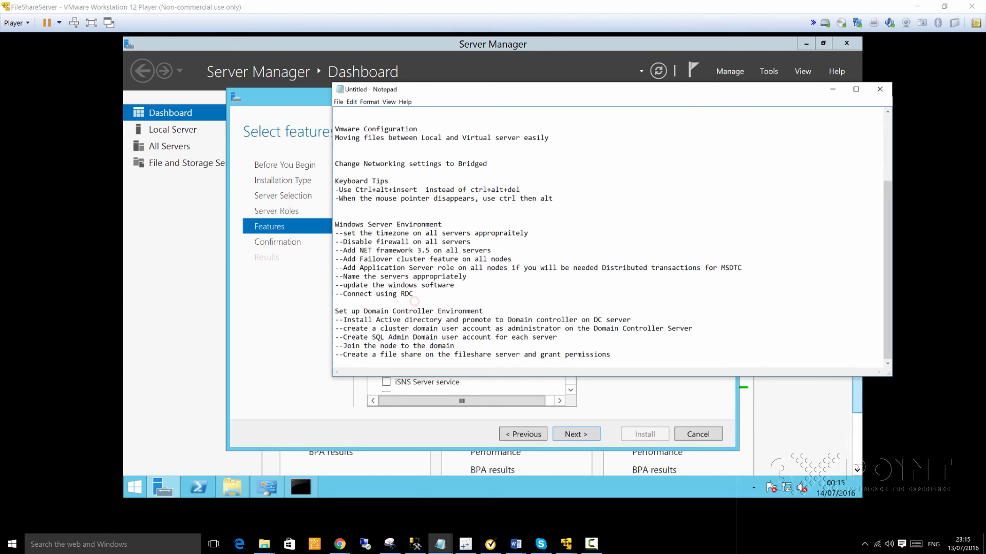
{"action": "left_click_drag", "start_coordinate": [360, 268], "coordinate": [450, 268]}
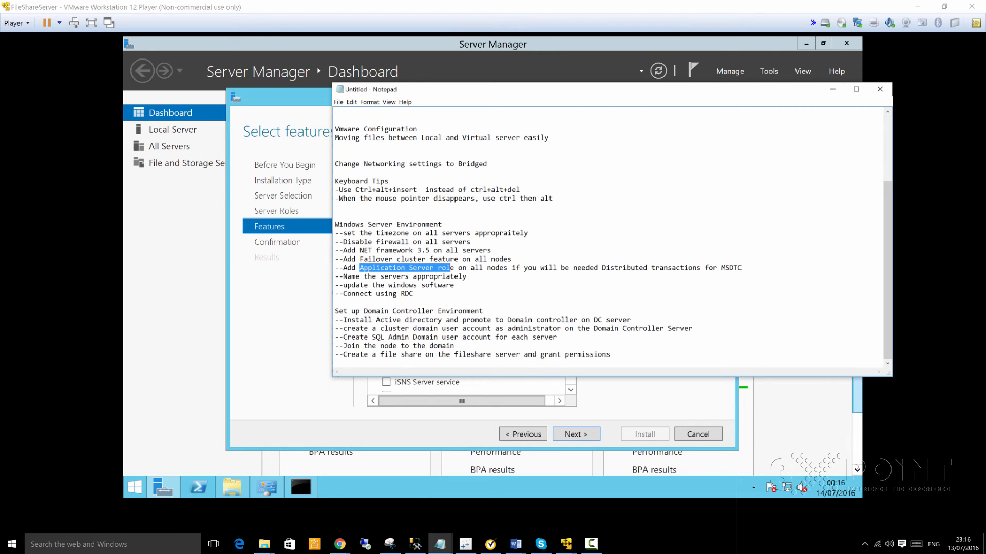
{"action": "left_click_drag", "start_coordinate": [479, 86], "coordinate": [985, 175]}
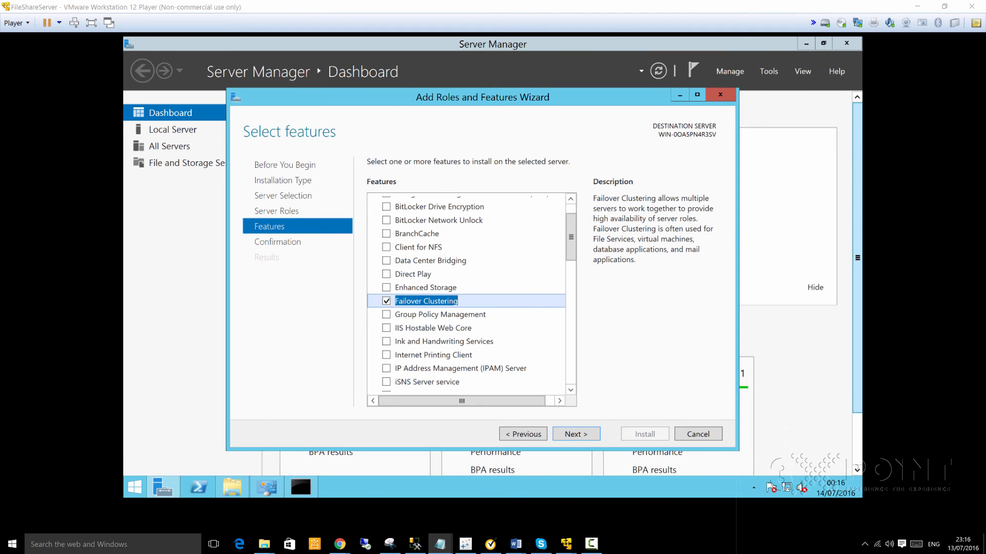
{"action": "left_click", "coordinate": [572, 239]}
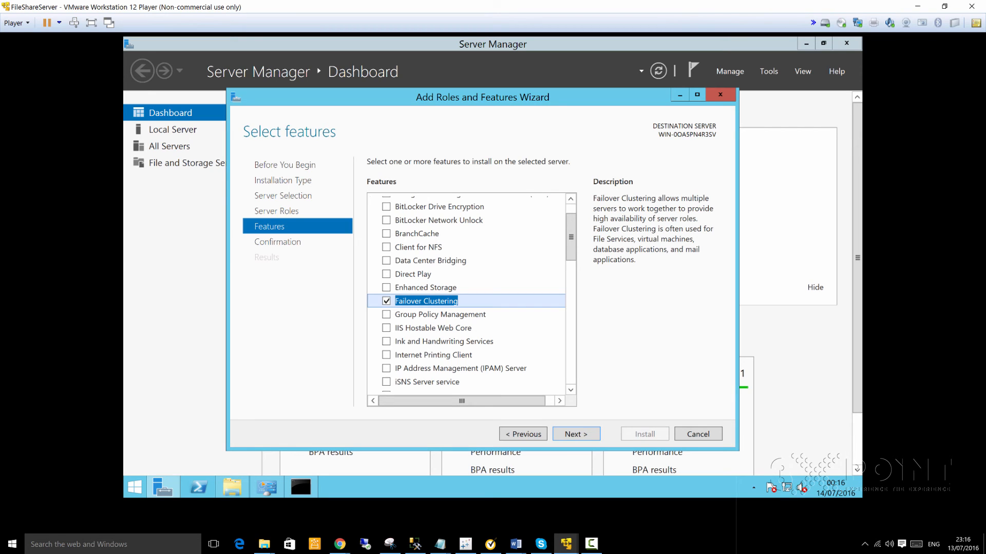
- Go back to Server Roles, tick Application Server, and return to the Features page
{"action": "mouse_move", "coordinate": [571, 239]}
{"action": "left_mouse_down"}
{"action": "mouse_move", "coordinate": [571, 361]}
{"action": "mouse_move", "coordinate": [571, 227]}
{"action": "left_mouse_up"}
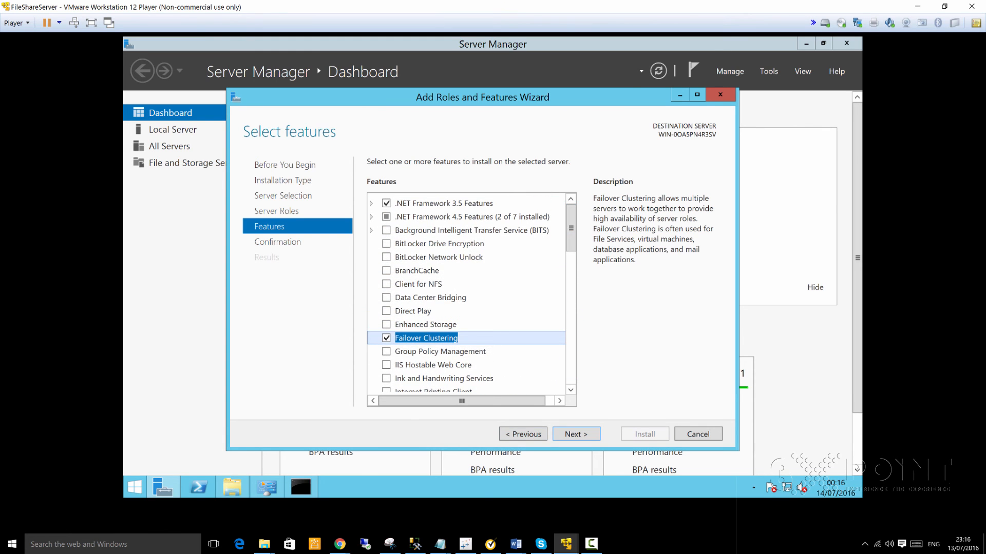
{"action": "left_click", "coordinate": [527, 434]}
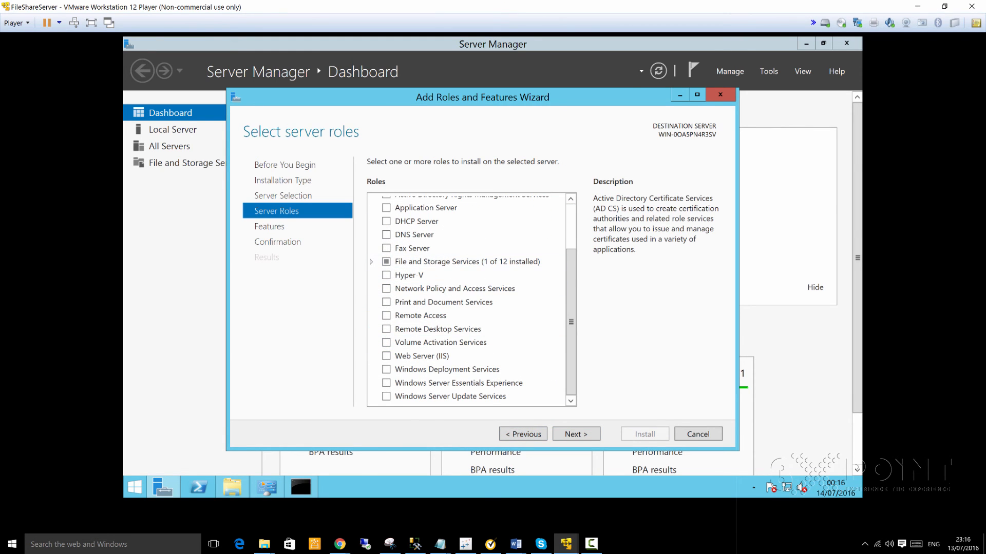
{"action": "left_click", "coordinate": [386, 207]}
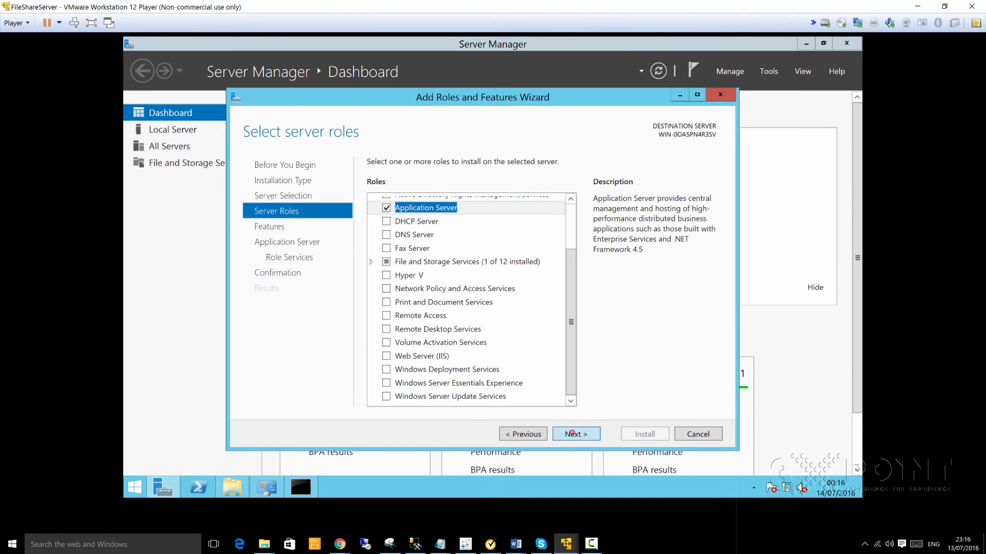
{"action": "left_click", "coordinate": [596, 434]}
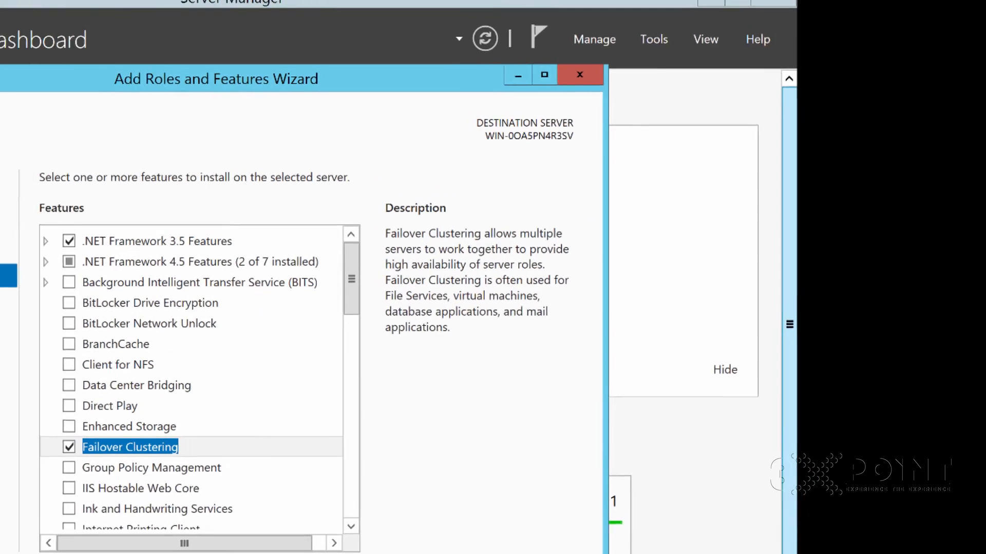
- Bring up the Notepad setup notes and drag them aside
{"action": "left_click", "coordinate": [440, 544]}
{"action": "left_click_drag", "start_coordinate": [683, 60], "coordinate": [309, 21]}
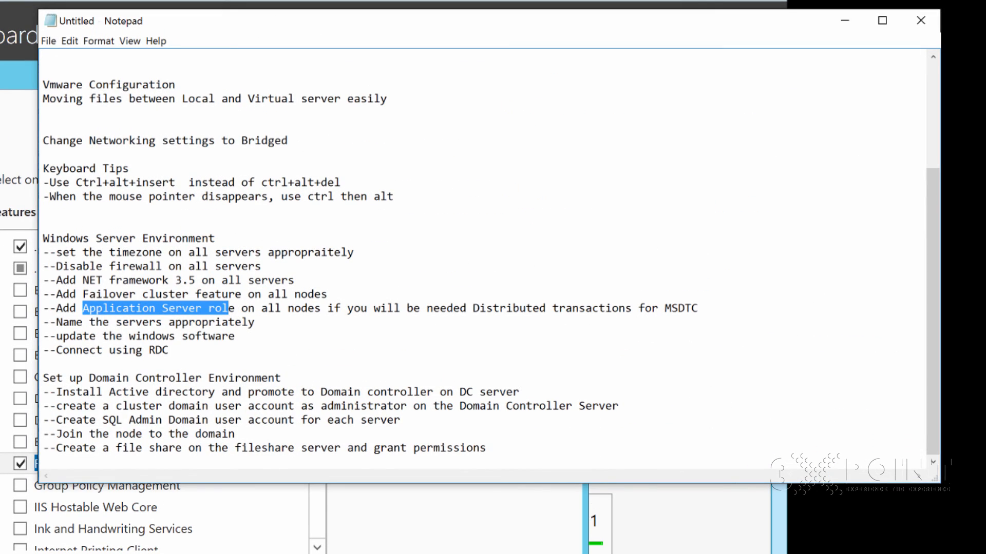
{"action": "left_click_drag", "start_coordinate": [365, 27], "coordinate": [985, 69]}
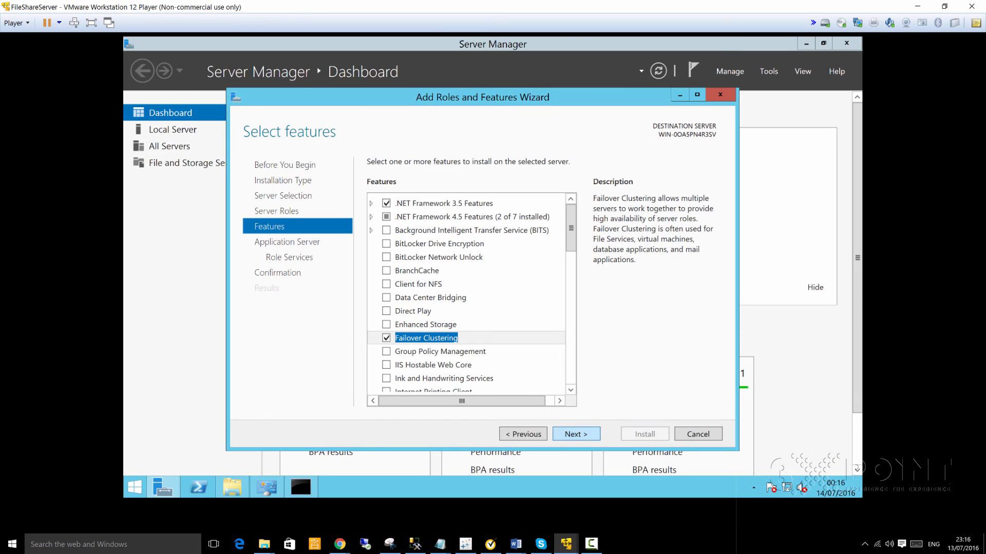
- Add the WS-Atomic Transactions role service and set the SSL certificate to be chosen later
{"action": "left_click", "coordinate": [581, 434]}
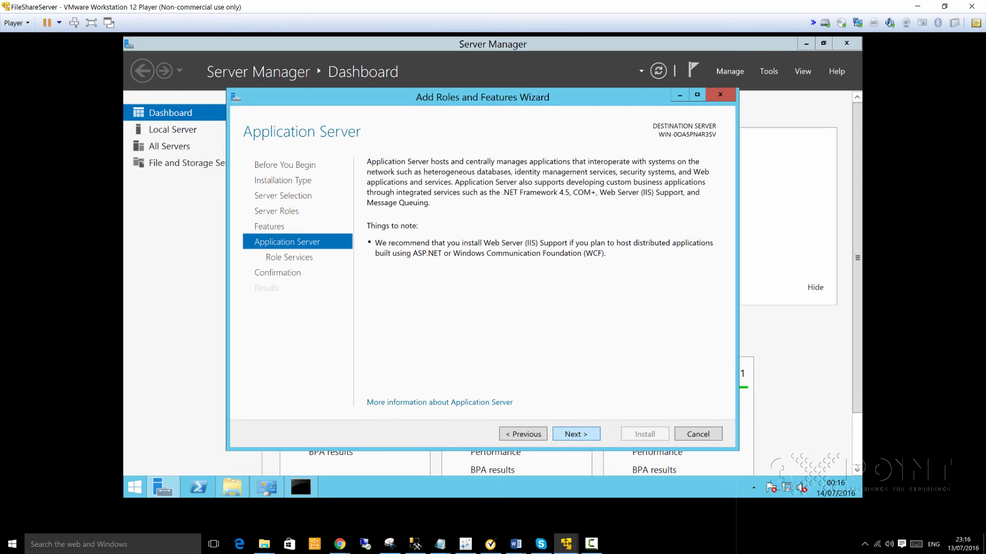
{"action": "left_click", "coordinate": [579, 433]}
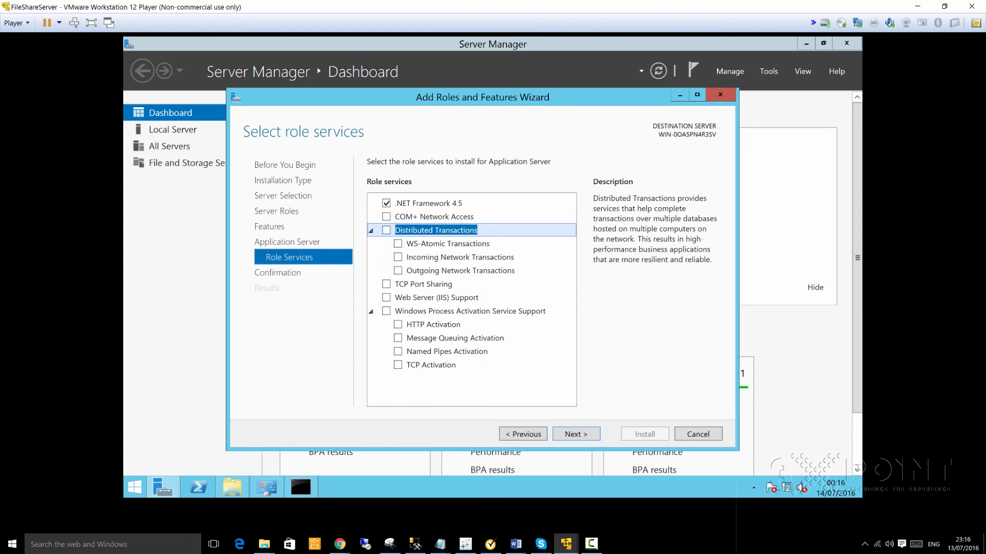
{"action": "left_click", "coordinate": [386, 230]}
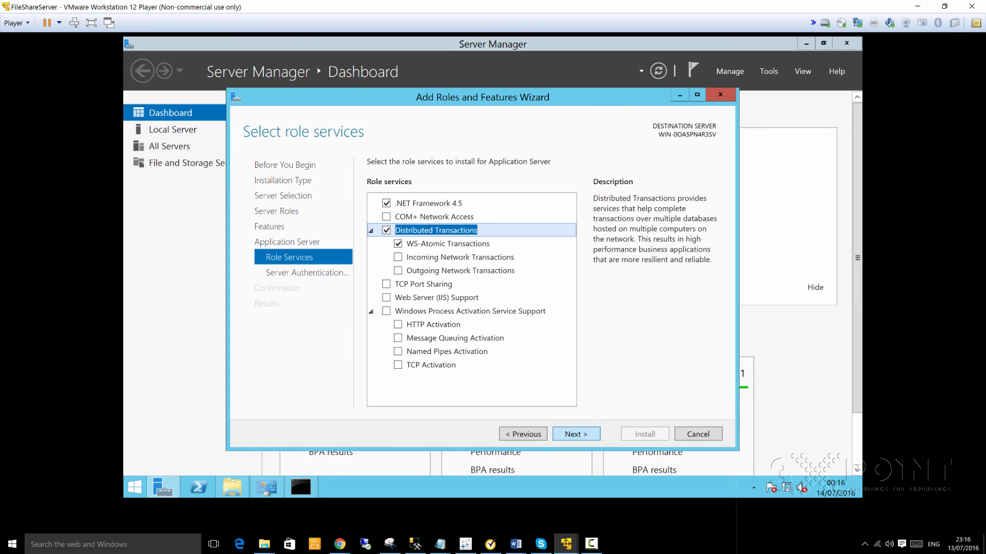
{"action": "left_click", "coordinate": [576, 434]}
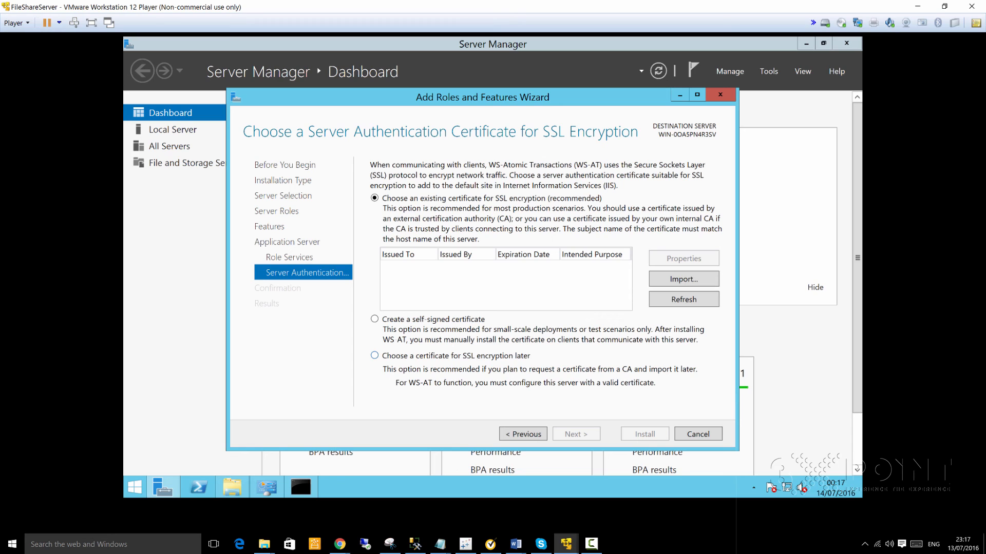
{"action": "left_click", "coordinate": [374, 355]}
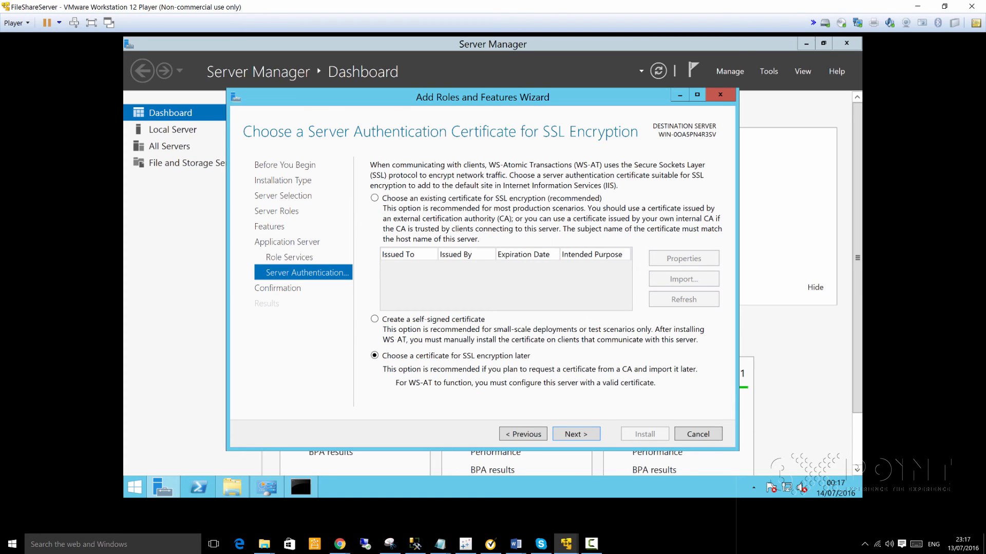
{"action": "left_click", "coordinate": [592, 545]}
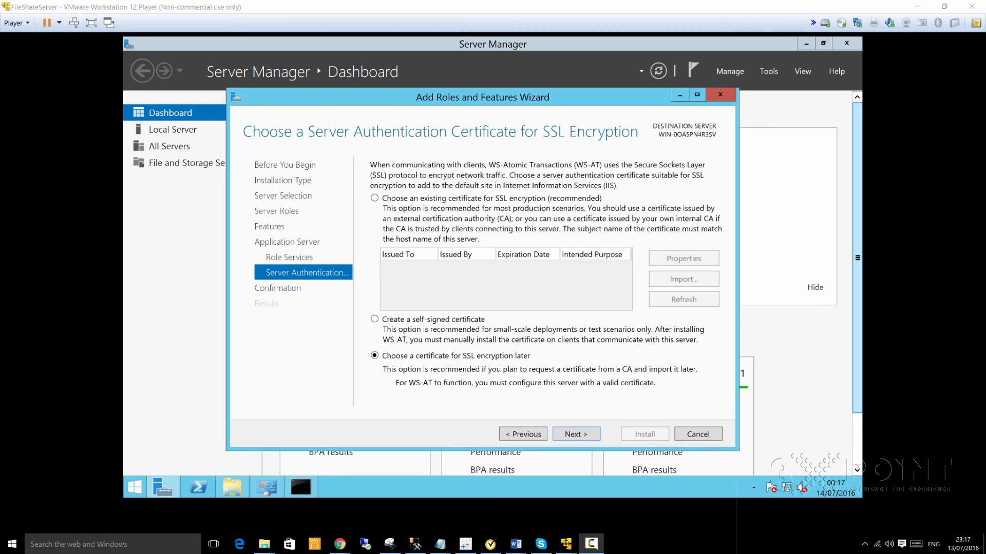
- With automatic restart left off, install .NET 3.5, Application Server and Failover Clustering, then close the wizard
{"action": "left_click", "coordinate": [576, 433]}
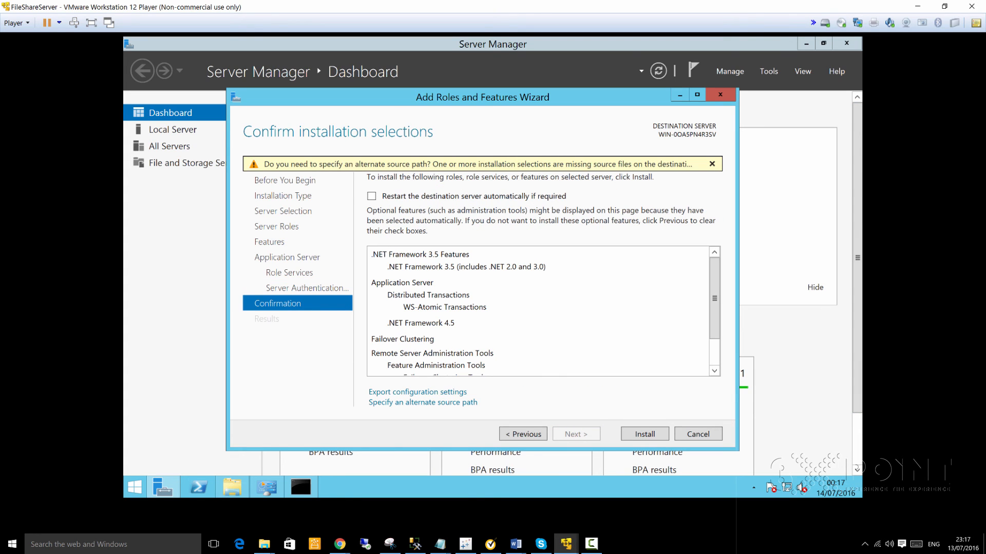
{"action": "left_click", "coordinate": [371, 196]}
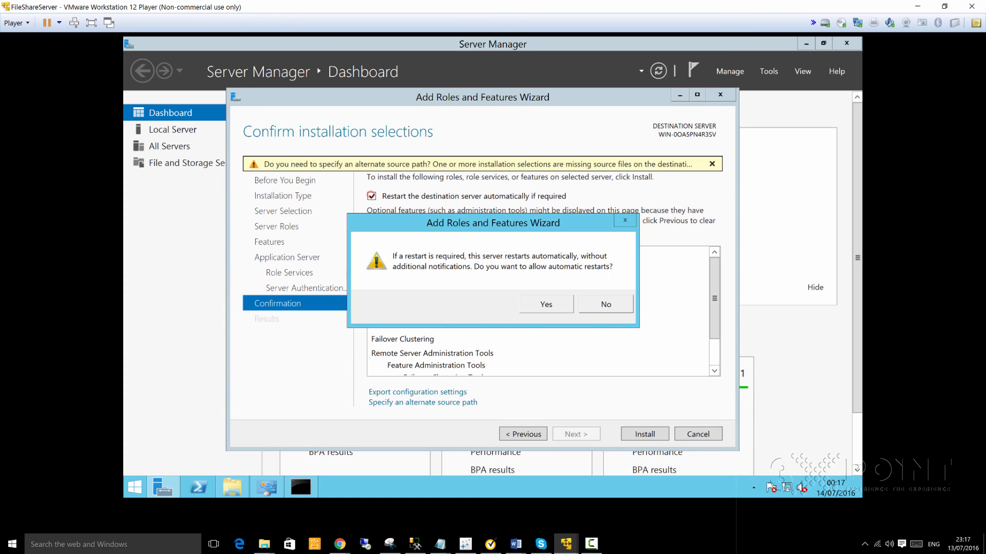
{"action": "left_click", "coordinate": [546, 304]}
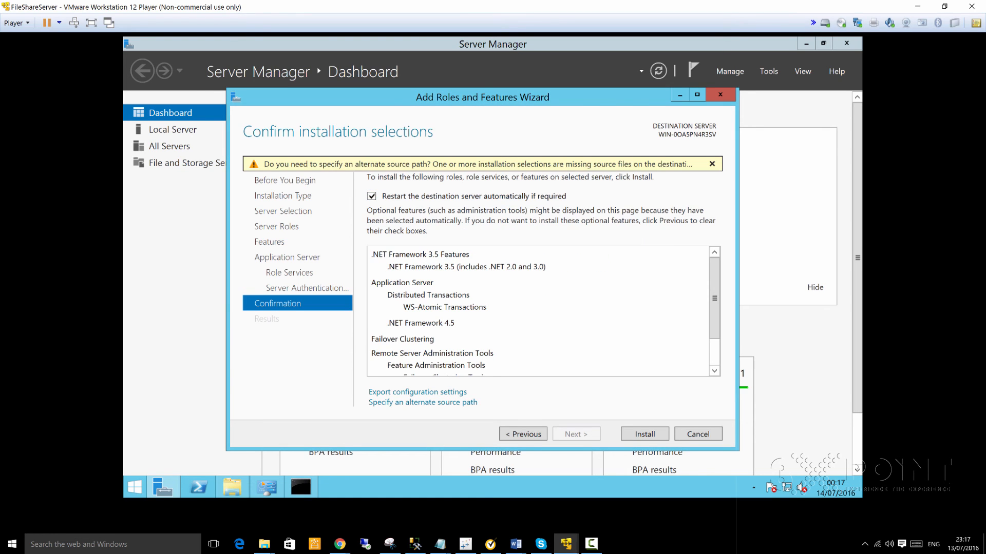
{"action": "left_click", "coordinate": [372, 196]}
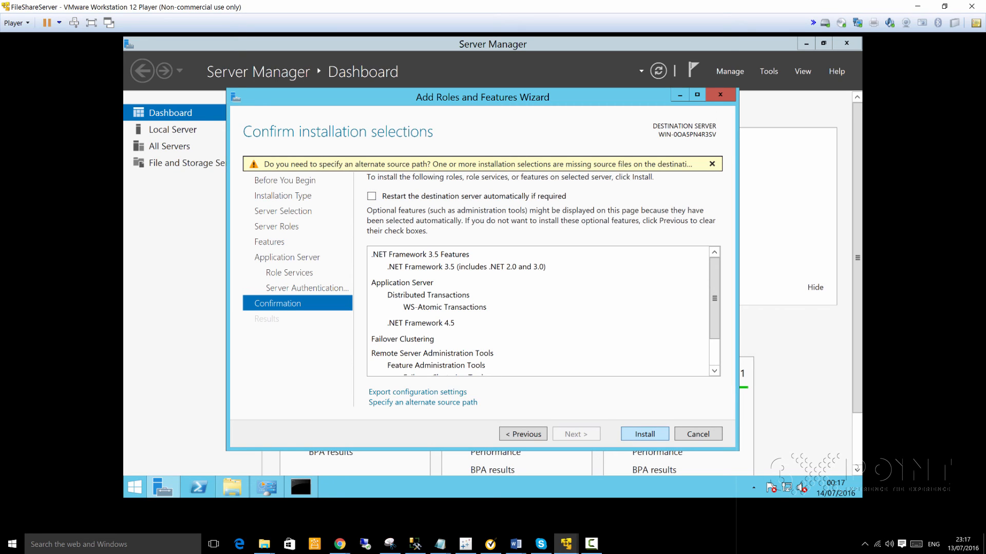
{"action": "left_click", "coordinate": [639, 434]}
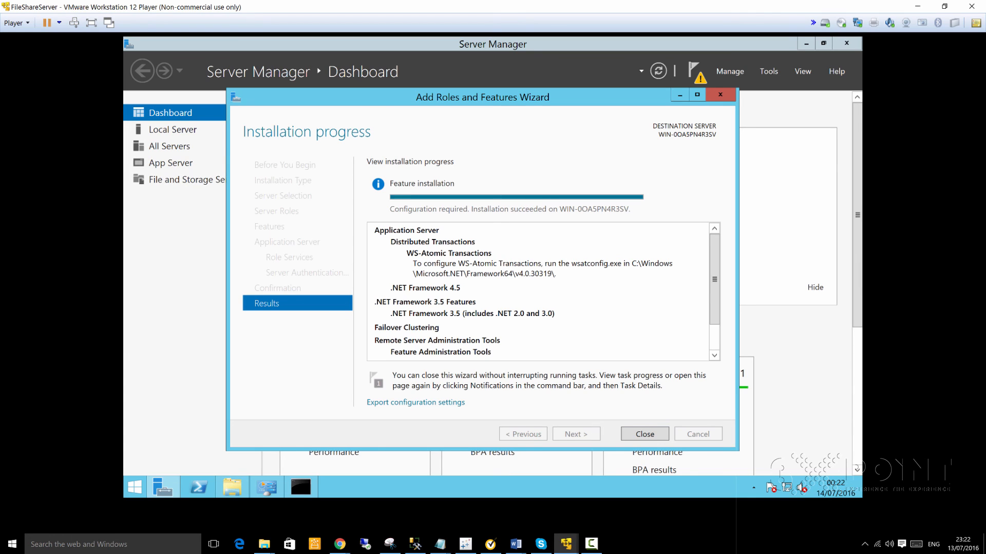
{"action": "left_click", "coordinate": [640, 434]}
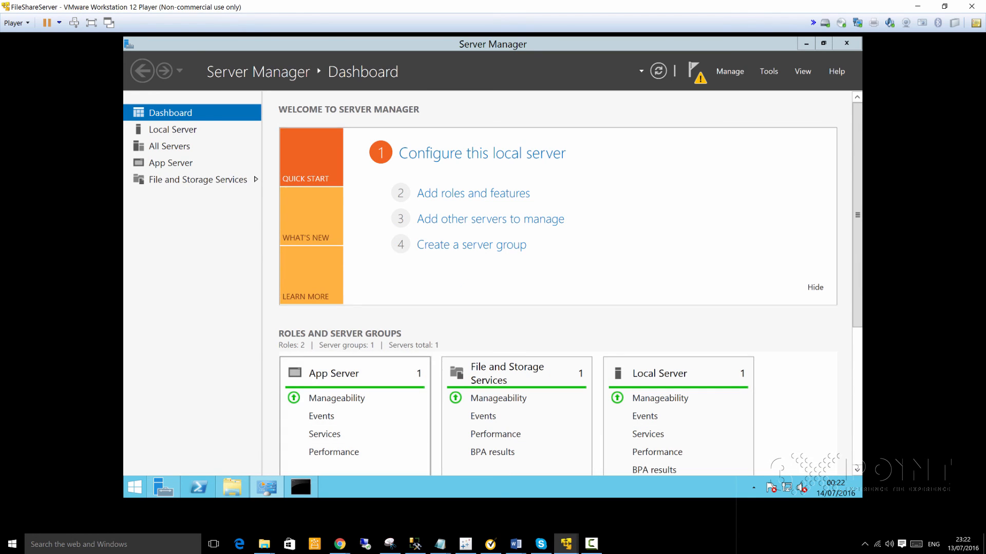
- From File Explorer, open This PC's System properties, maximize it, and open the Computer Name settings
{"action": "left_click", "coordinate": [232, 487]}
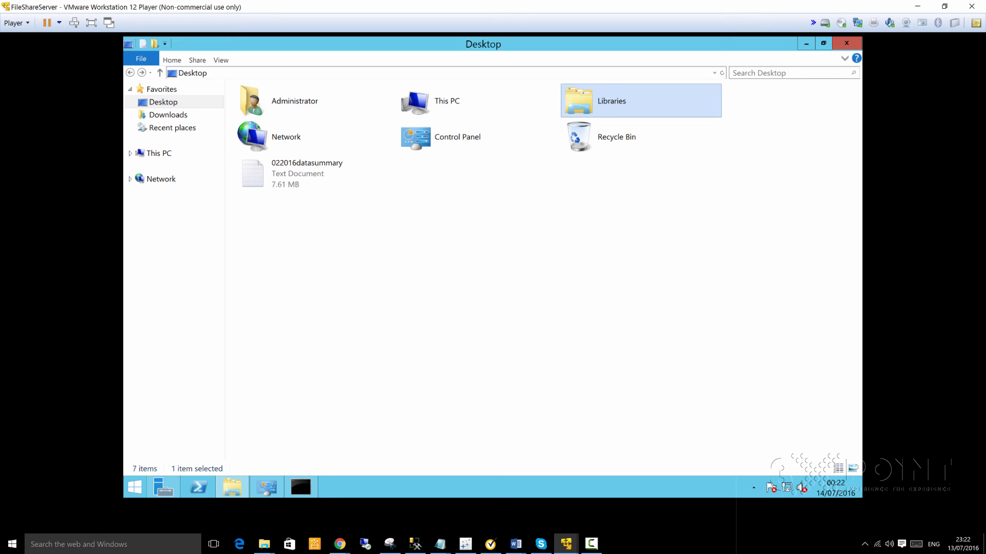
{"action": "right_click", "coordinate": [161, 153]}
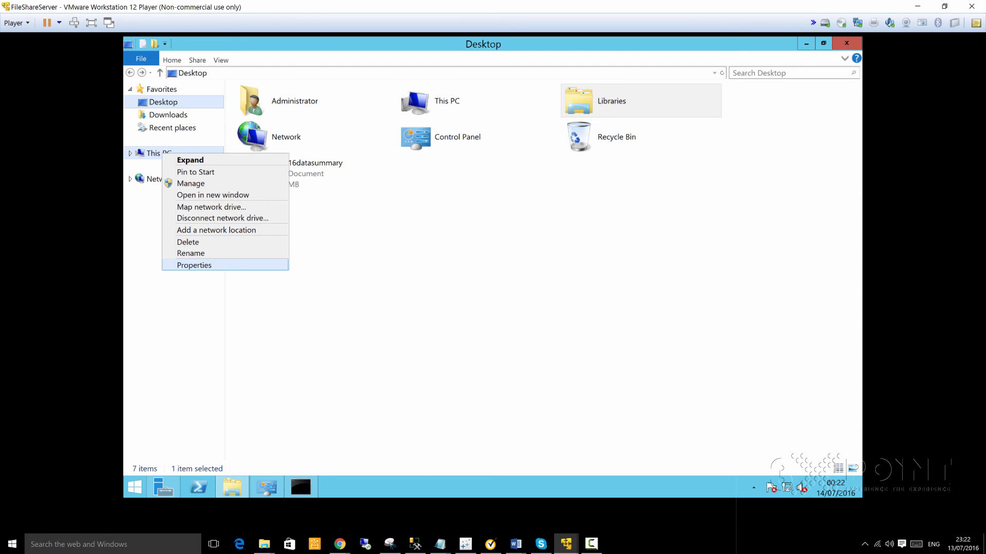
{"action": "left_click", "coordinate": [203, 263]}
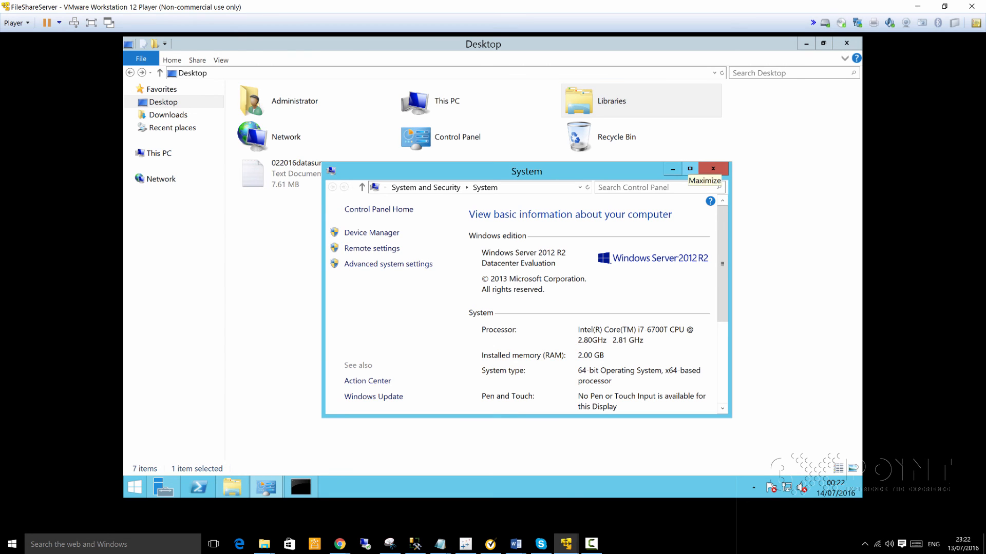
{"action": "left_click", "coordinate": [690, 168]}
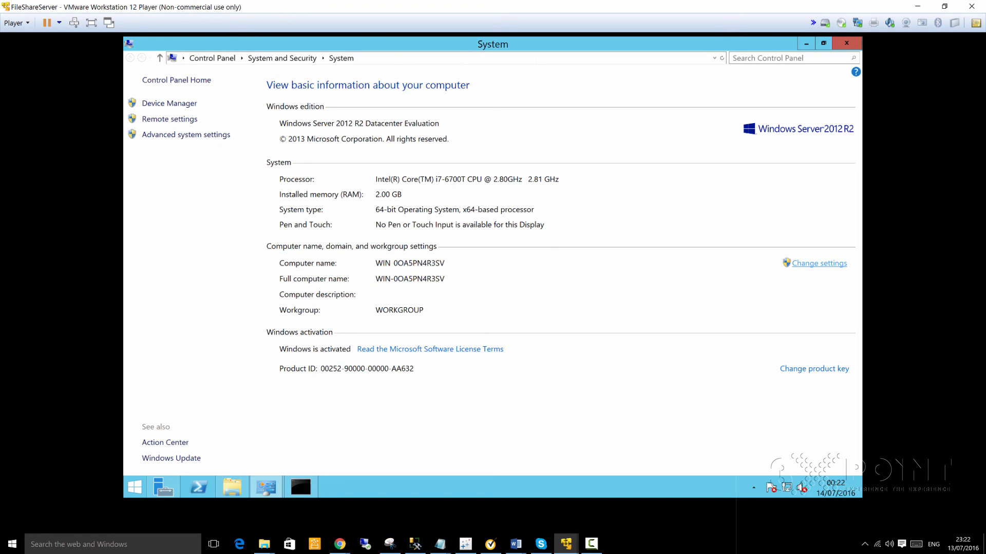
{"action": "left_click", "coordinate": [816, 263]}
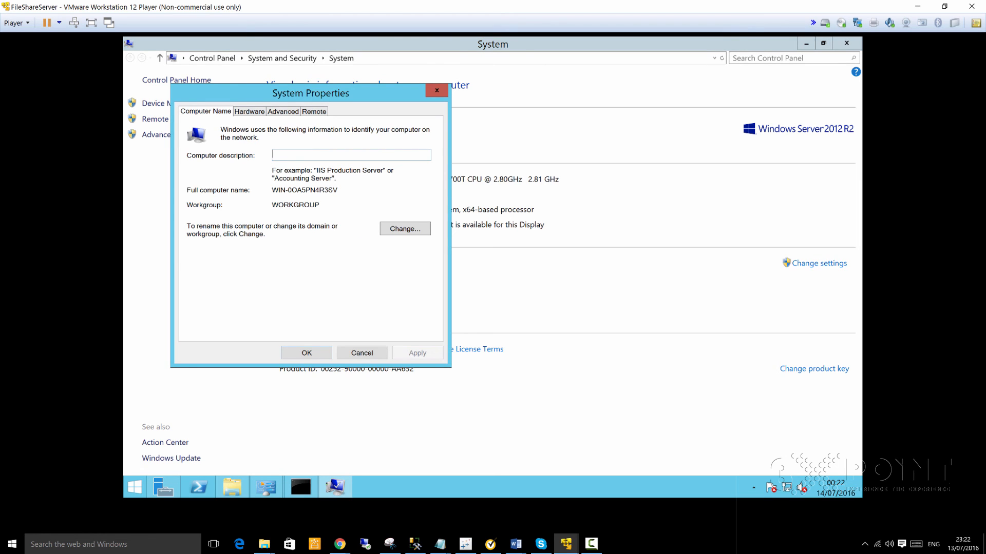
- Change the computer name to 'fileshare', confirm the notice, and restart to apply it
{"action": "left_click", "coordinate": [405, 229]}
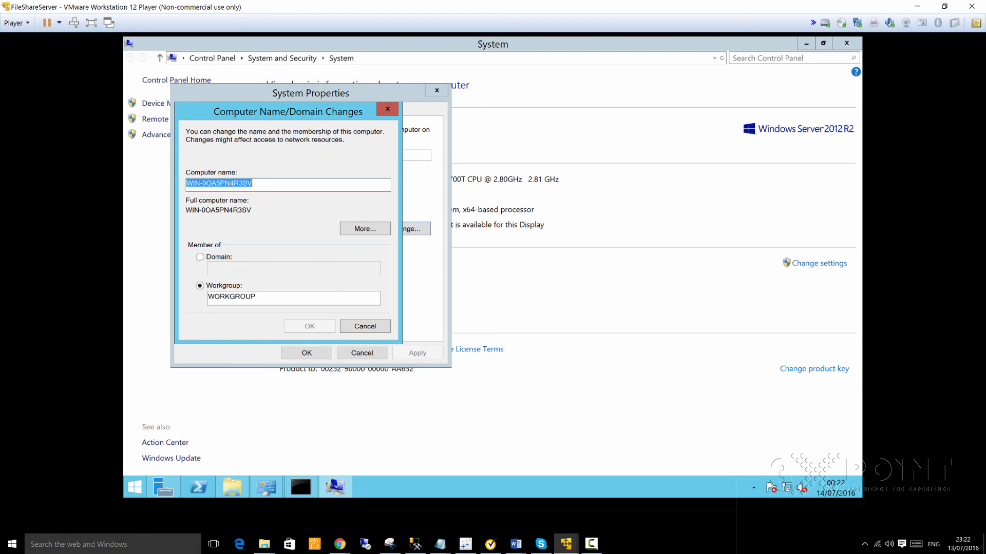
{"action": "type", "text": "fileshare"}
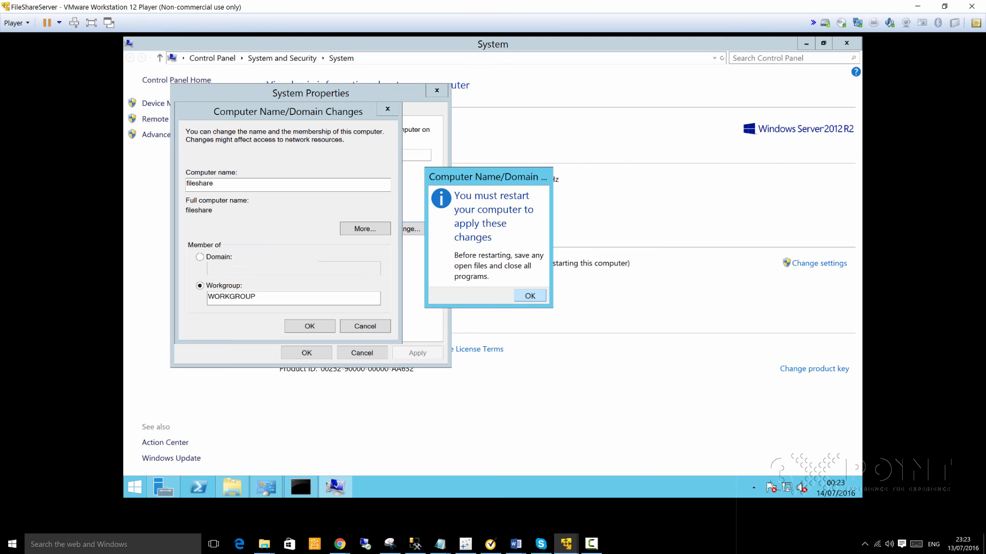
{"action": "key", "text": "Return"}
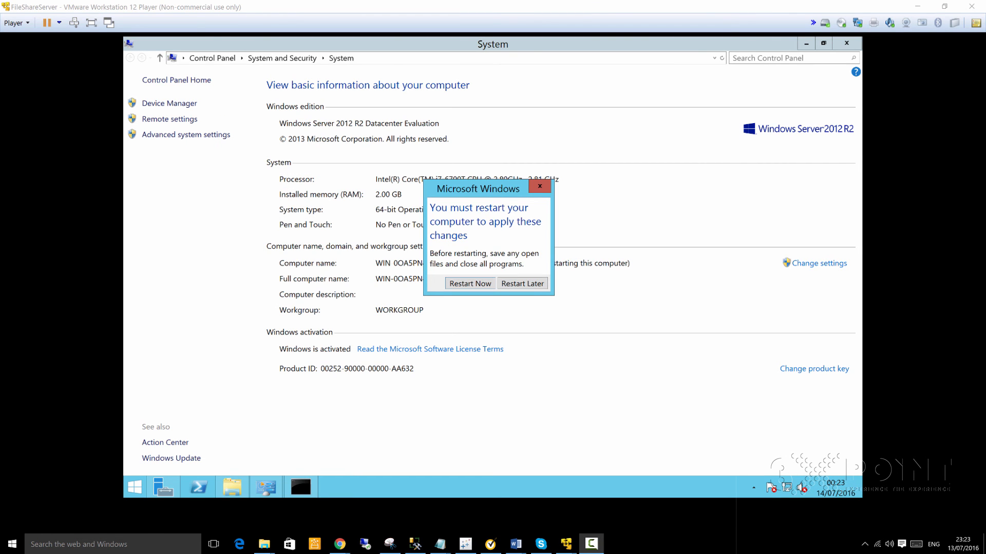
{"action": "left_click", "coordinate": [472, 282]}
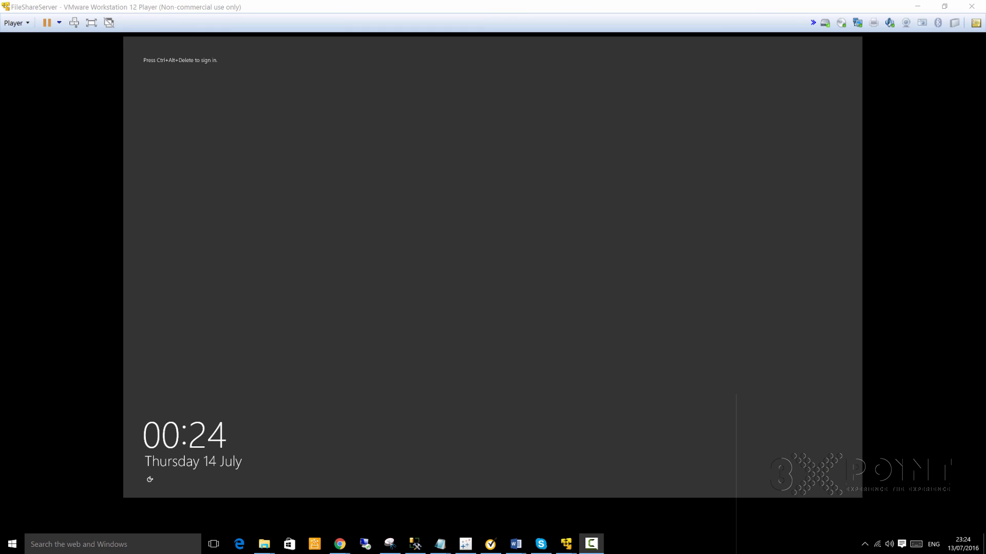
- At the lock screen, send Ctrl+Alt+Delete and sign in as Administrator with the account password
{"action": "left_click", "coordinate": [518, 165]}
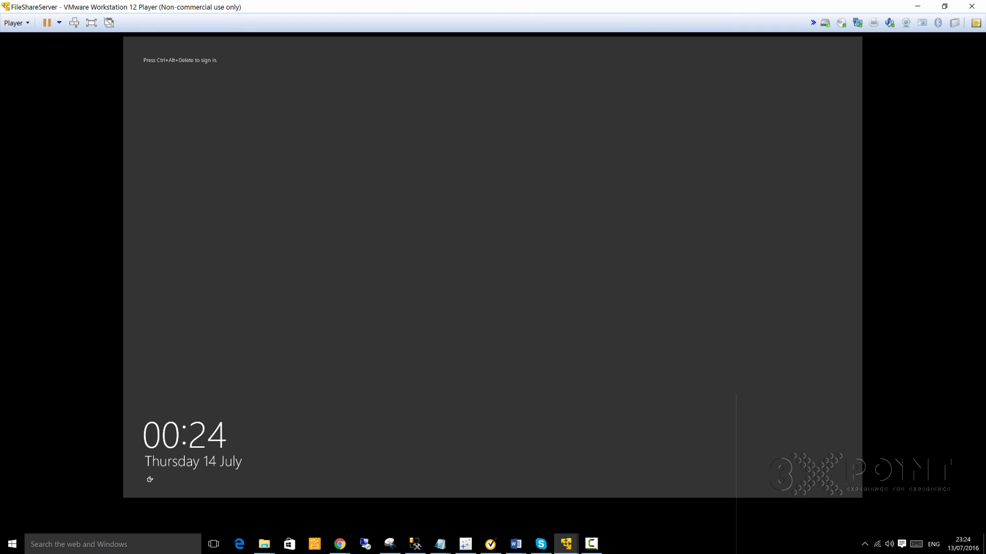
{"action": "key", "text": "ctrl+alt+Insert"}
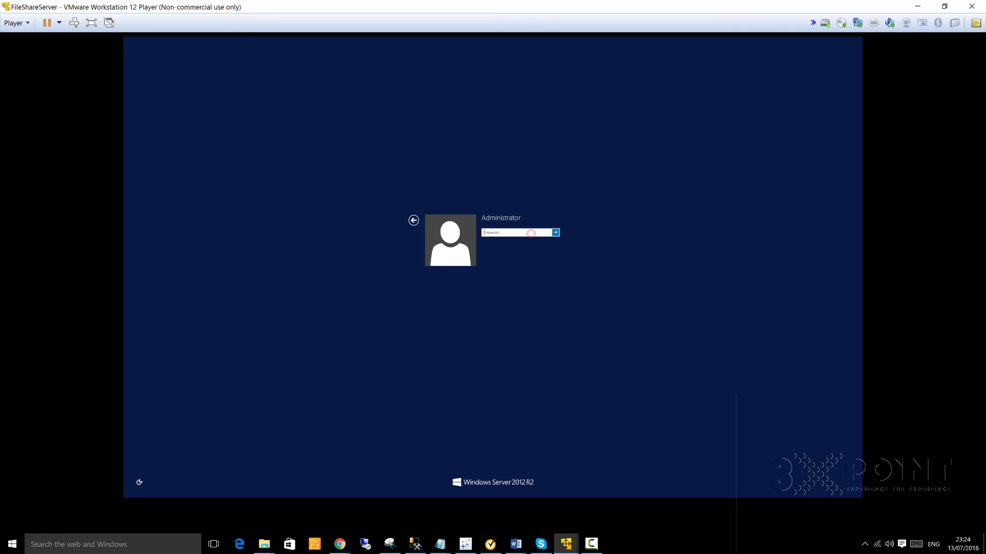
{"action": "type", "text": "P"}
{"action": "key", "text": "Return"}
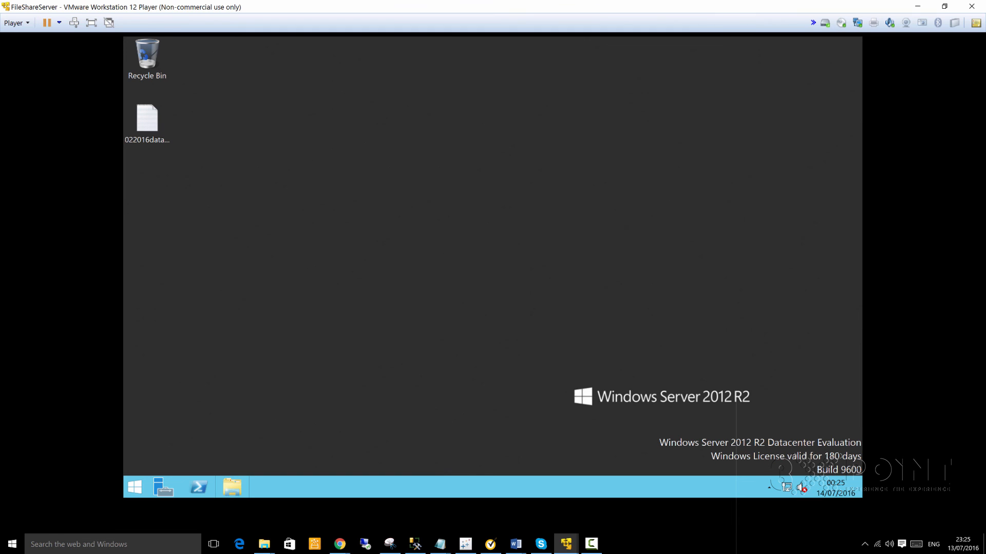
- Open a command prompt via Run 'cmd' and run 'hostname' to confirm the name is fileshare
{"action": "right_click", "coordinate": [134, 486]}
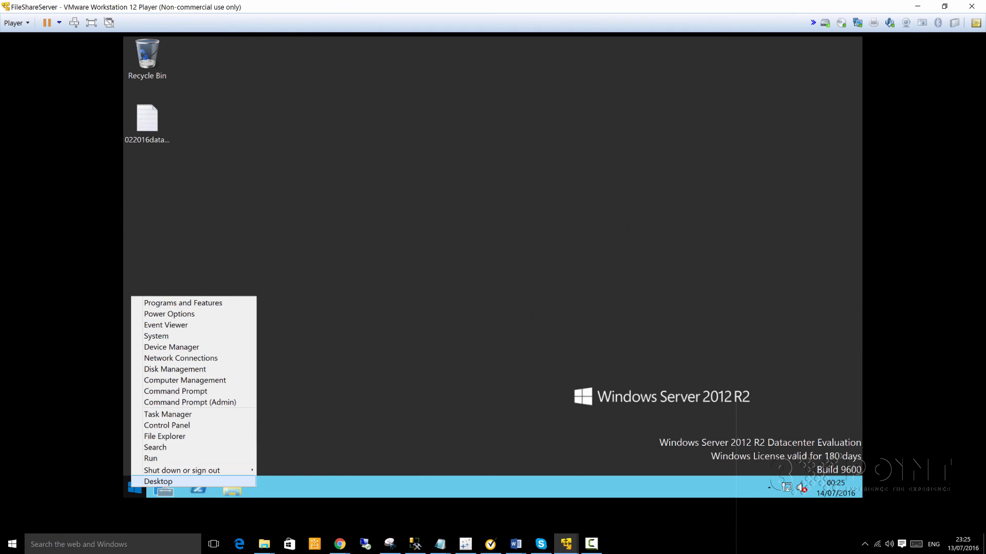
{"action": "left_click", "coordinate": [150, 456]}
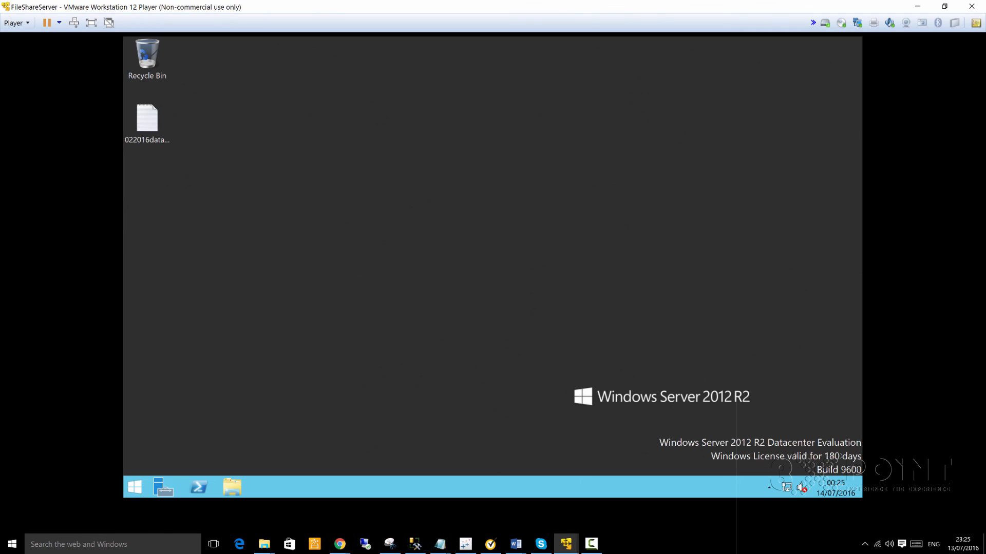
{"action": "type", "text": "cmd"}
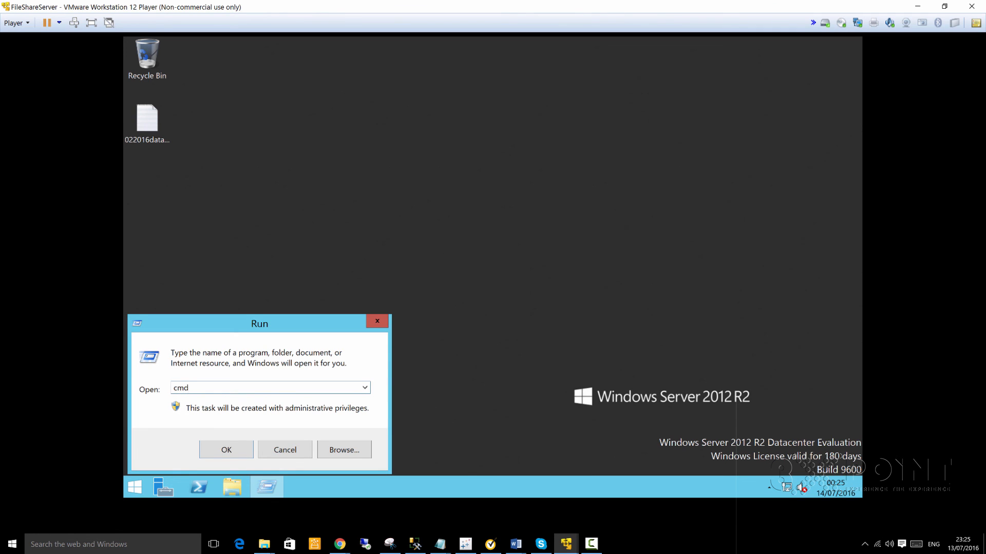
{"action": "key", "text": "Return"}
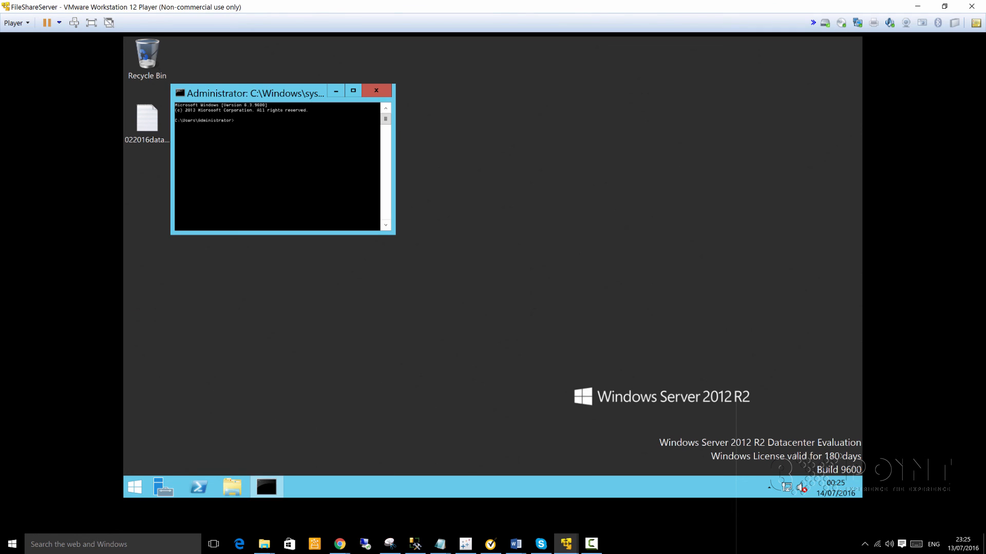
{"action": "type", "text": "hostname"}
{"action": "key", "text": "Return"}
- Open Server Manager and bring the FileShareServer machine window back to the front
{"action": "left_click", "coordinate": [162, 488]}
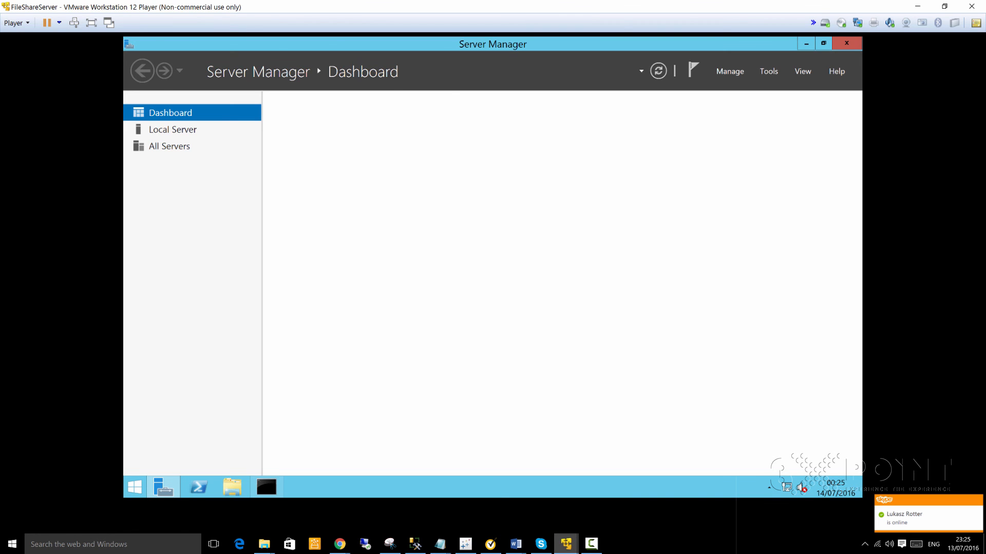
{"action": "mouse_move", "coordinate": [566, 543]}
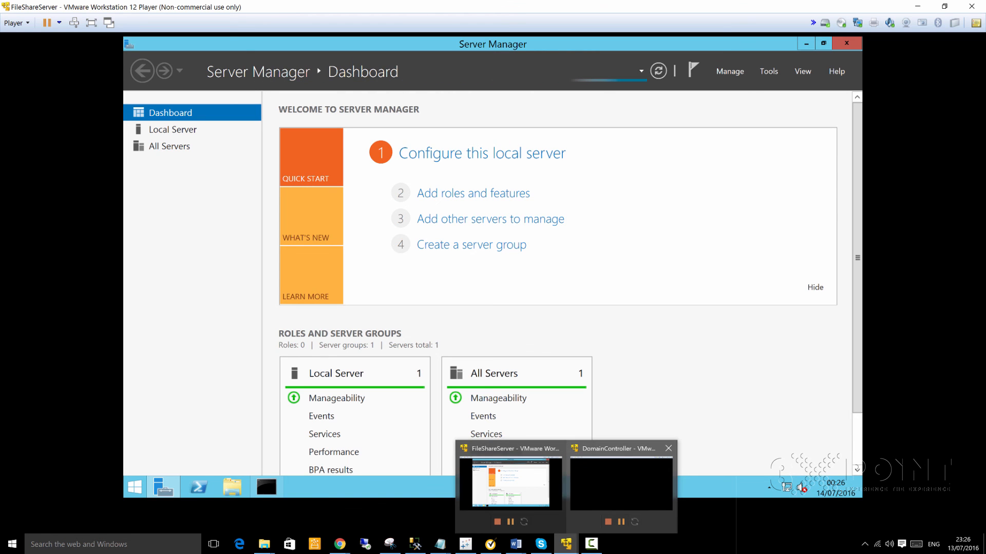
{"action": "mouse_move", "coordinate": [621, 485]}
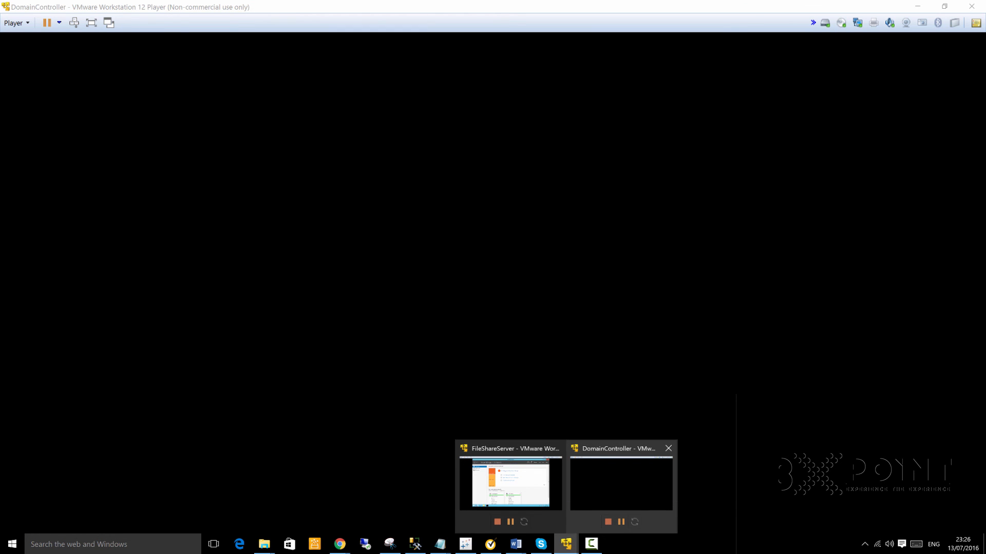
{"action": "mouse_move", "coordinate": [510, 482]}
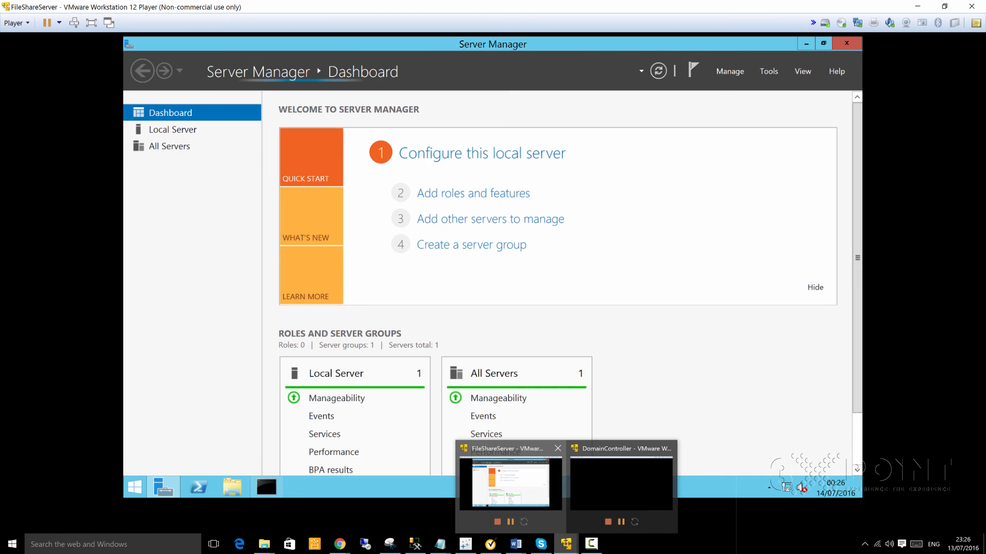
{"action": "left_click", "coordinate": [510, 483]}
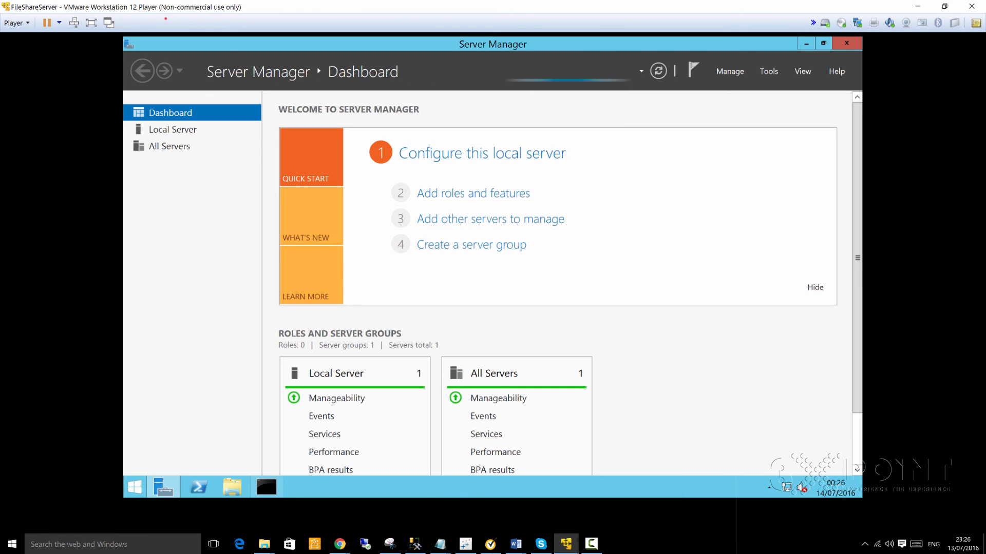